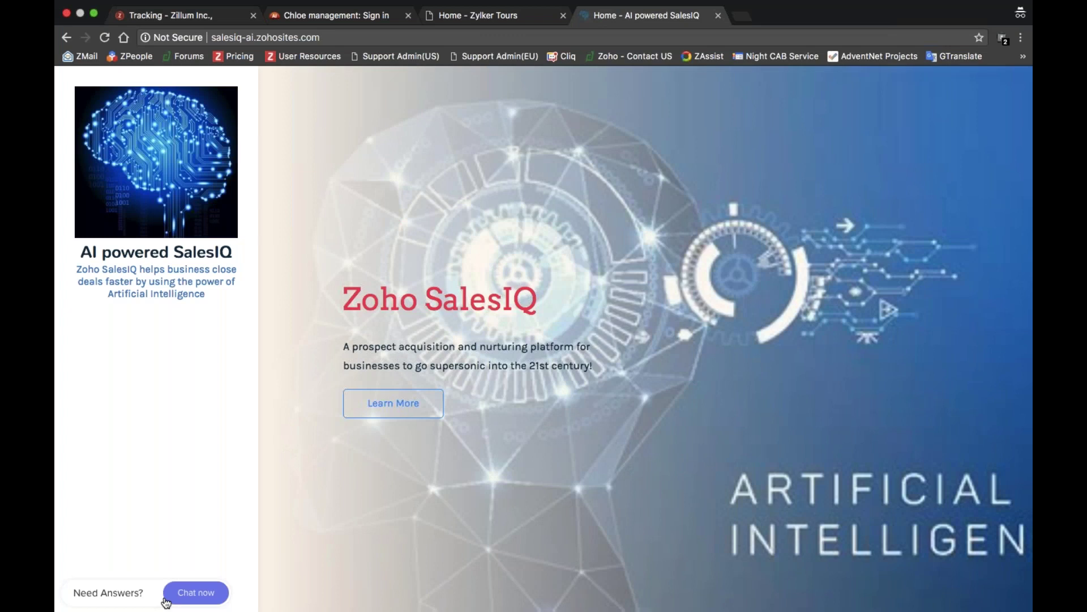
- Open the website's live chat and send the message "Is anyone home?"
click(167, 598)
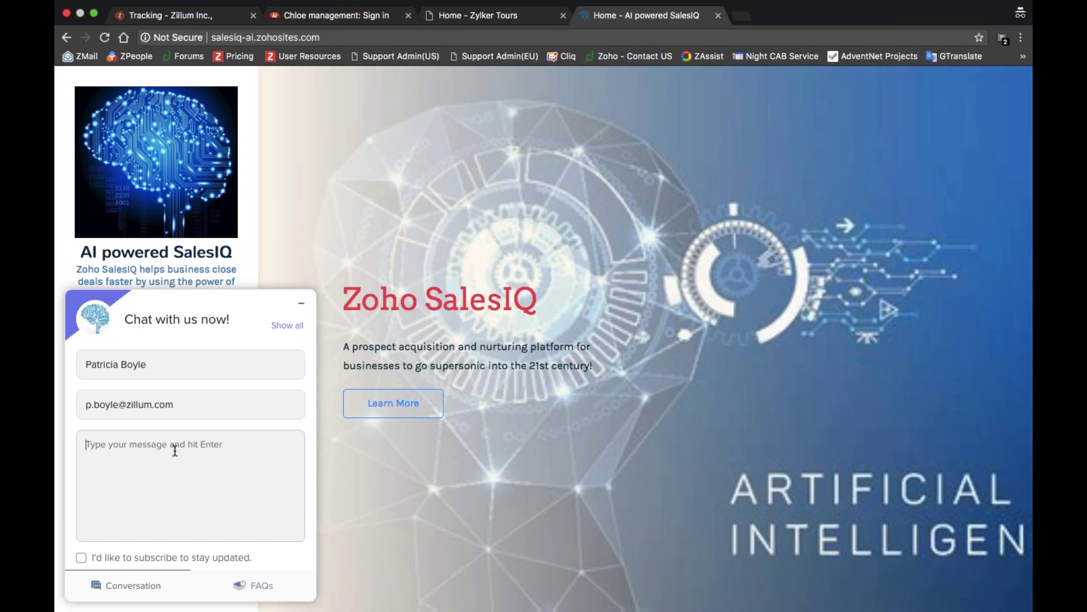
text(Is anyone)
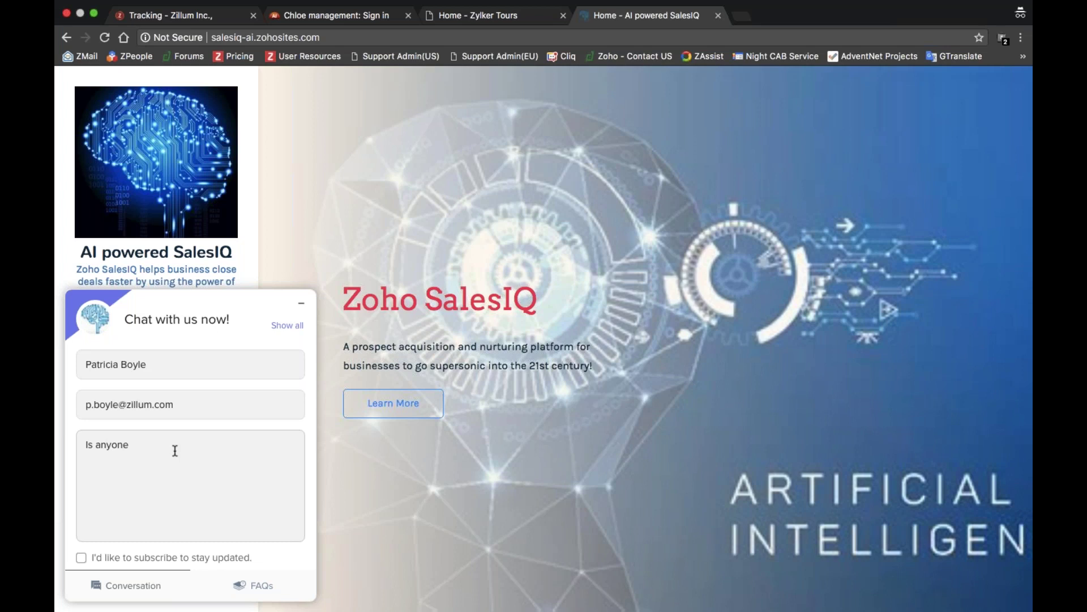
text( home?)
key(Return)
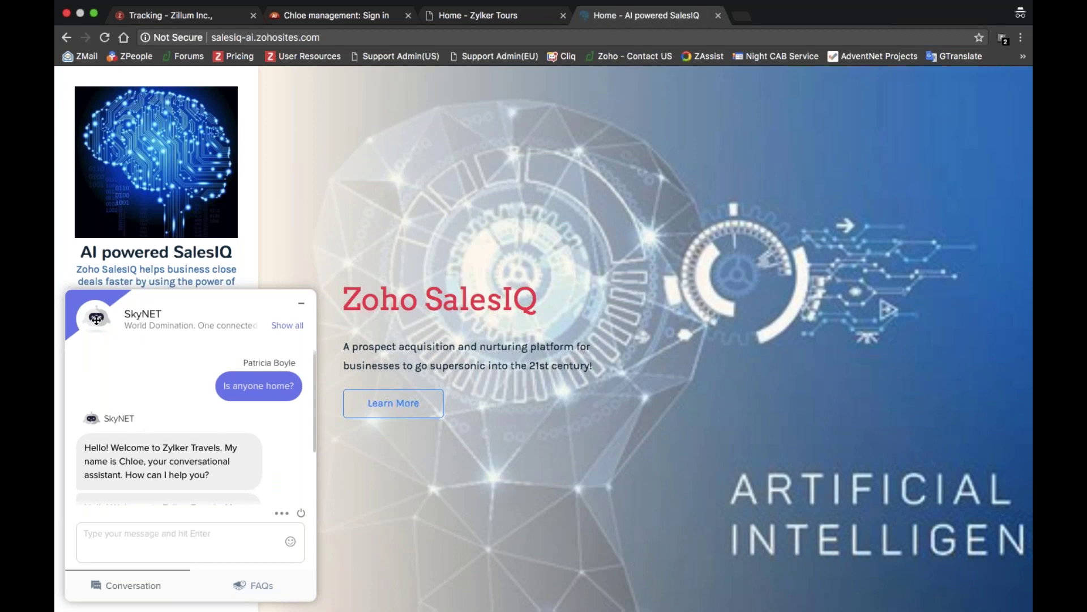
- Review the bot's greeting and reply in the chat with "I don't know Chloe. I'm not feeling well."
scroll(96, 319, up, 3)
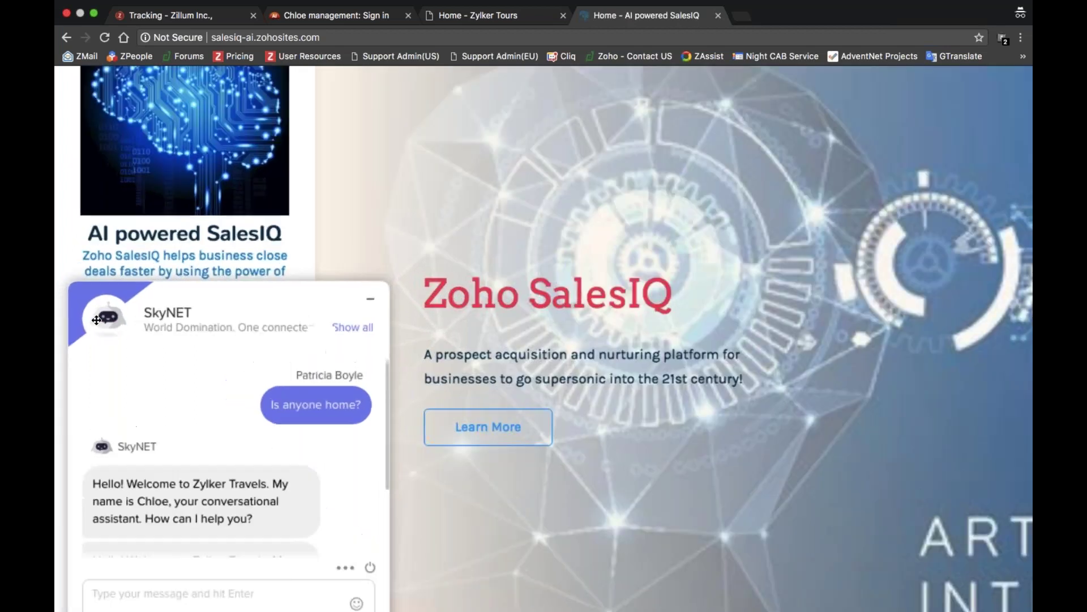
scroll(97, 319, up, 3)
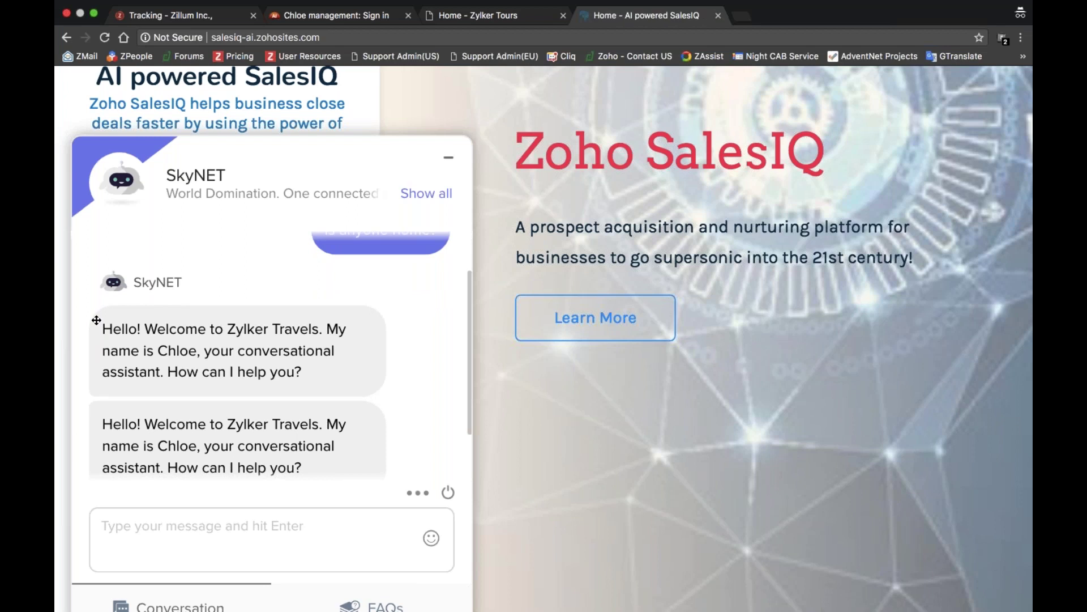
scroll(96, 320, up, 1)
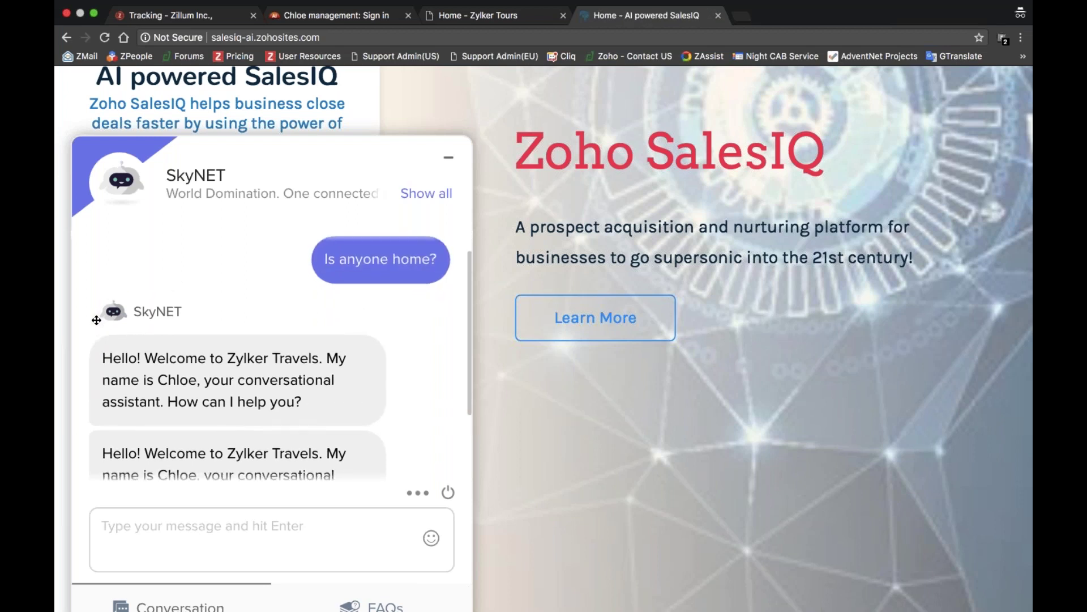
scroll(97, 320, down, 2)
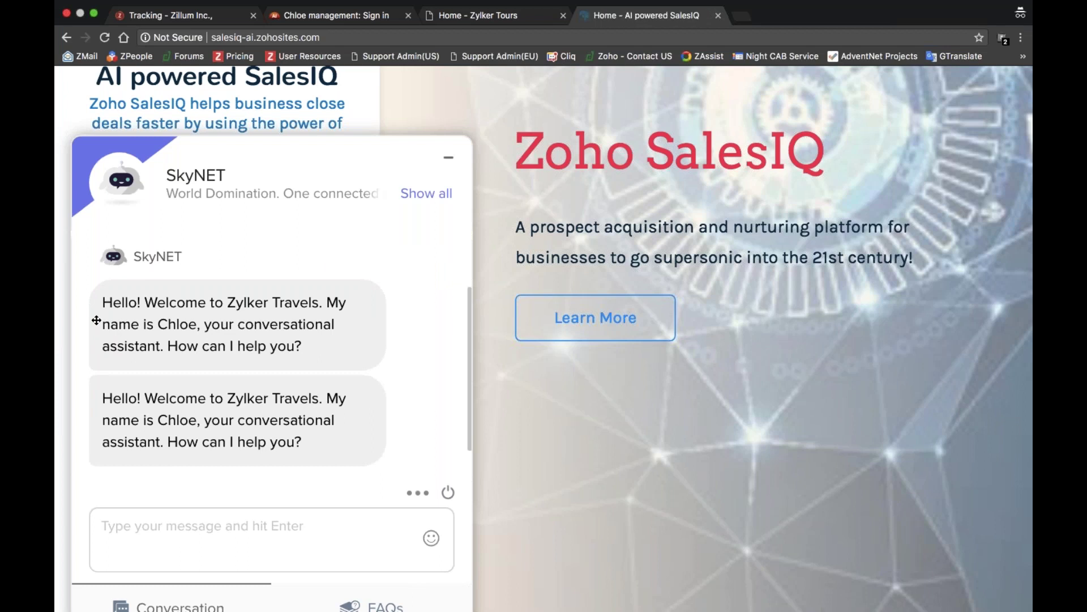
click(148, 540)
text(I don't k)
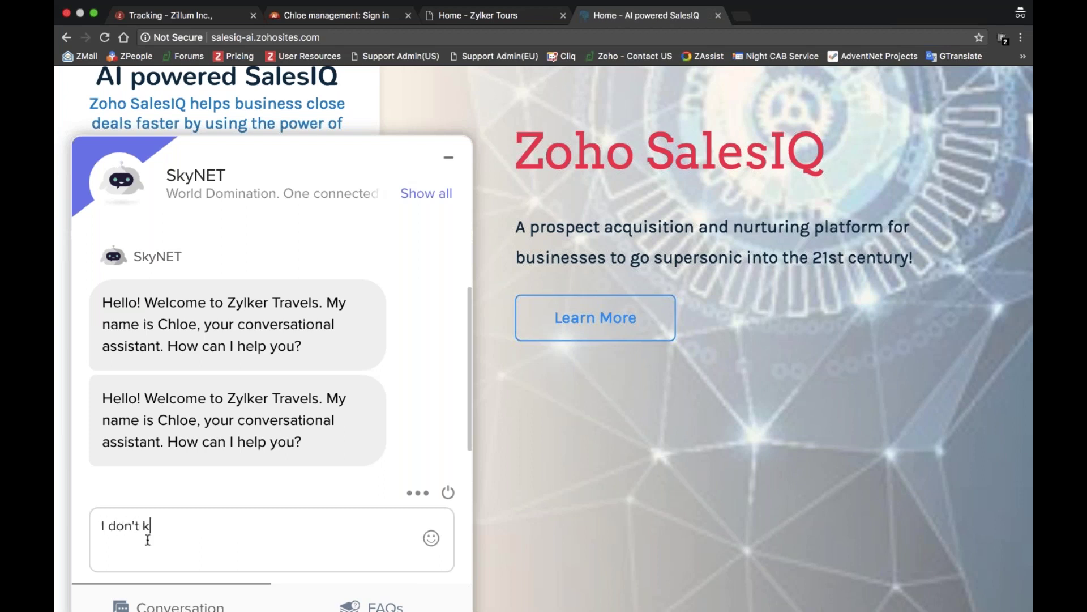
text(now Chloe. I'm not f)
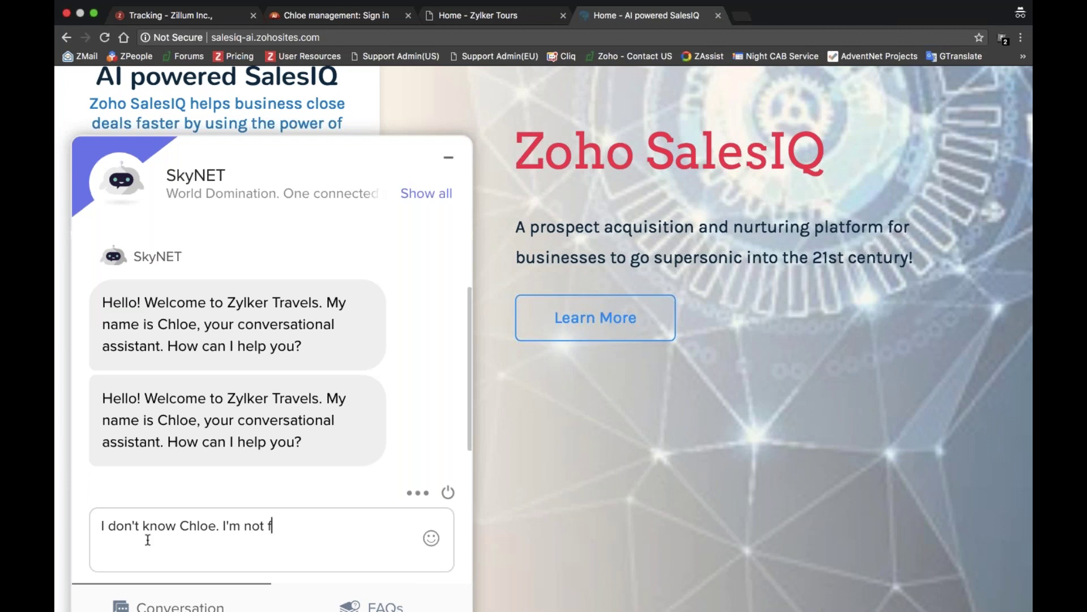
text(eeling well.)
key(Return)
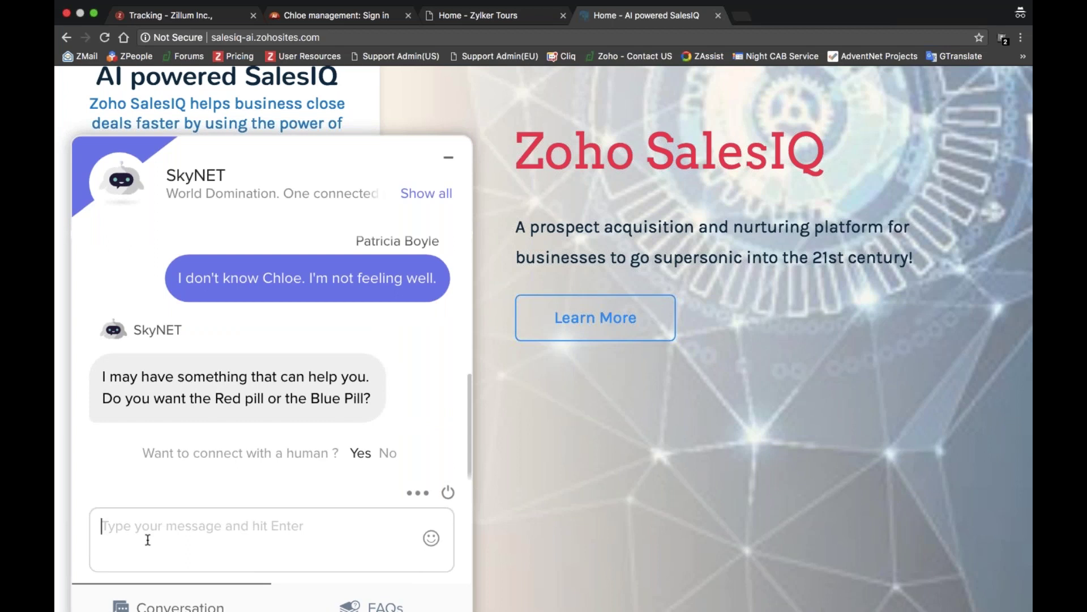
- Ask the bot "What's the difference?" and send the same question a second time
text(What's )
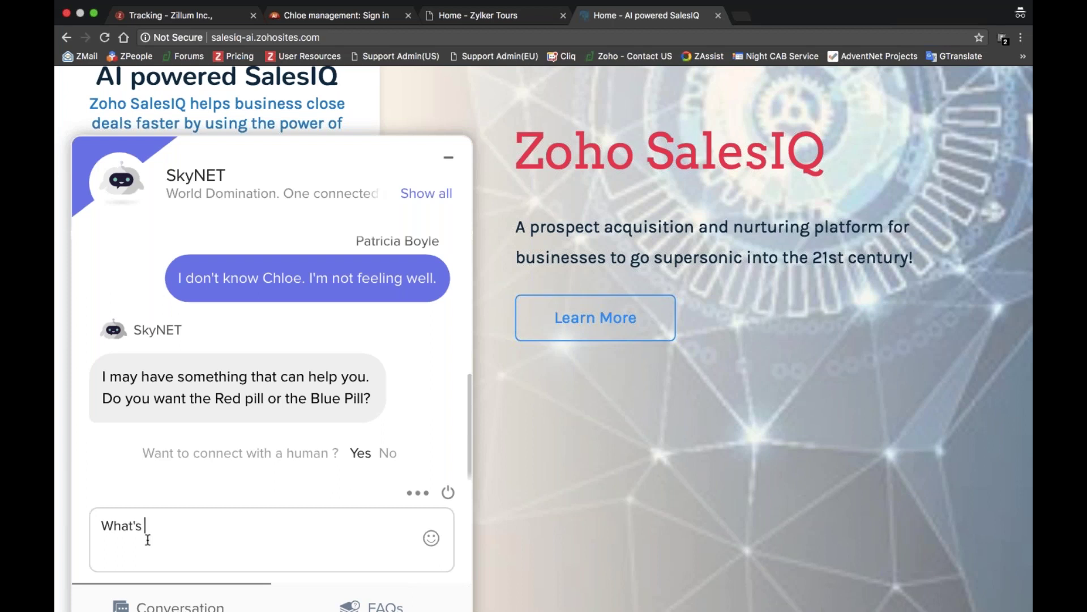
text(the difference?)
key(Return)
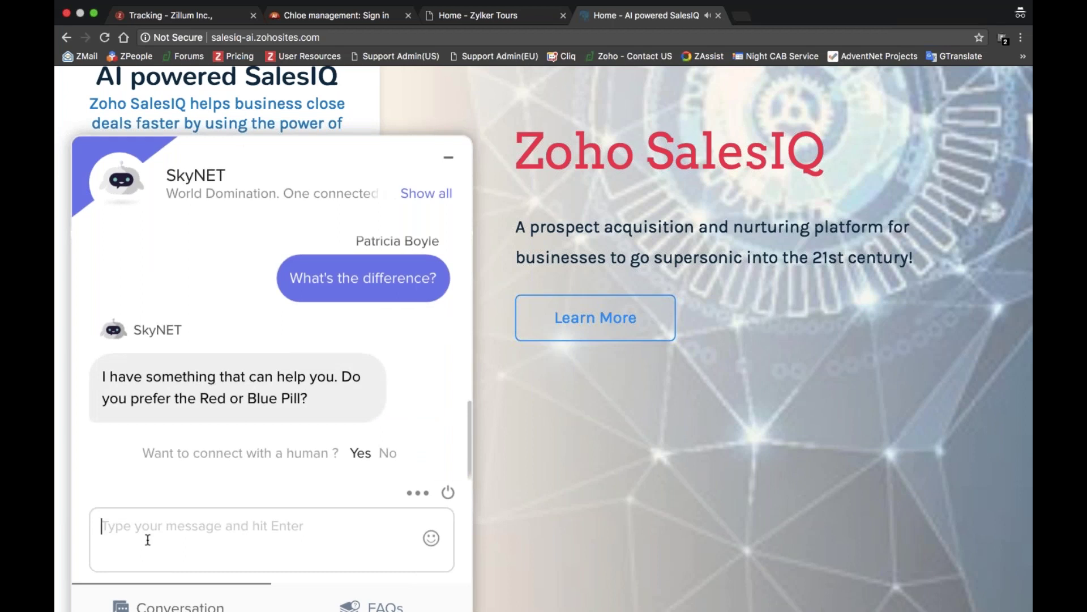
text(W)
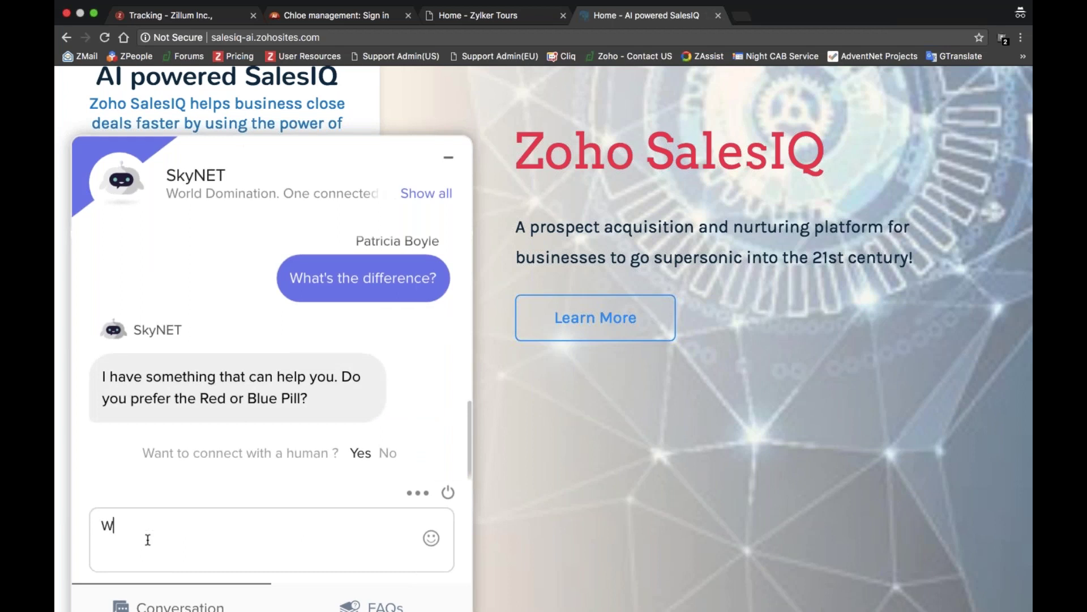
text(hat's the difference?)
key(Return)
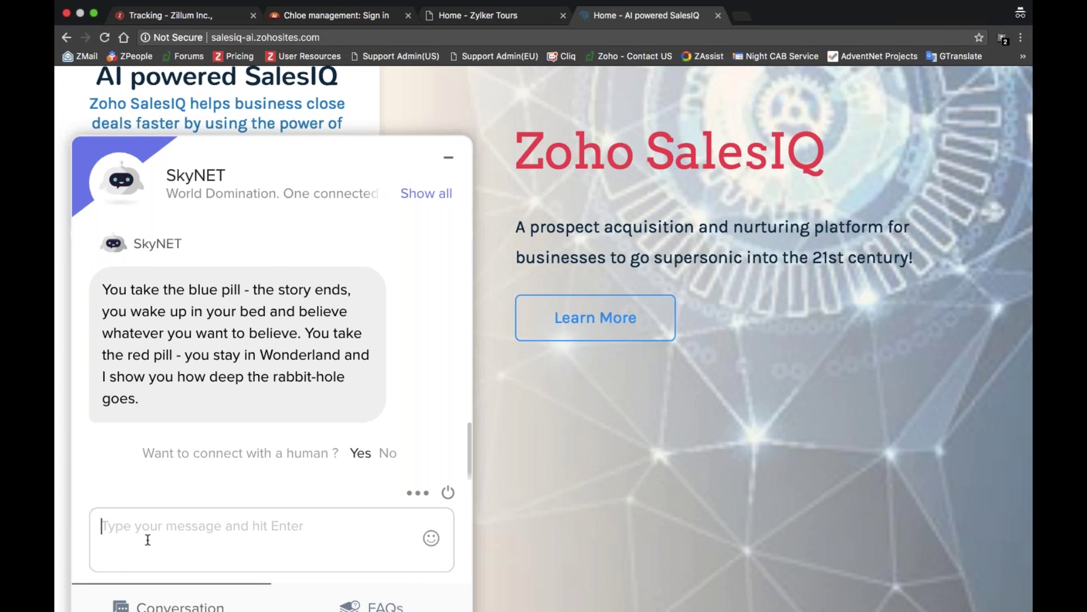
- Ask the bot "Who ARE you? Really?" and follow up with "And what is that?"
text(Who ARE)
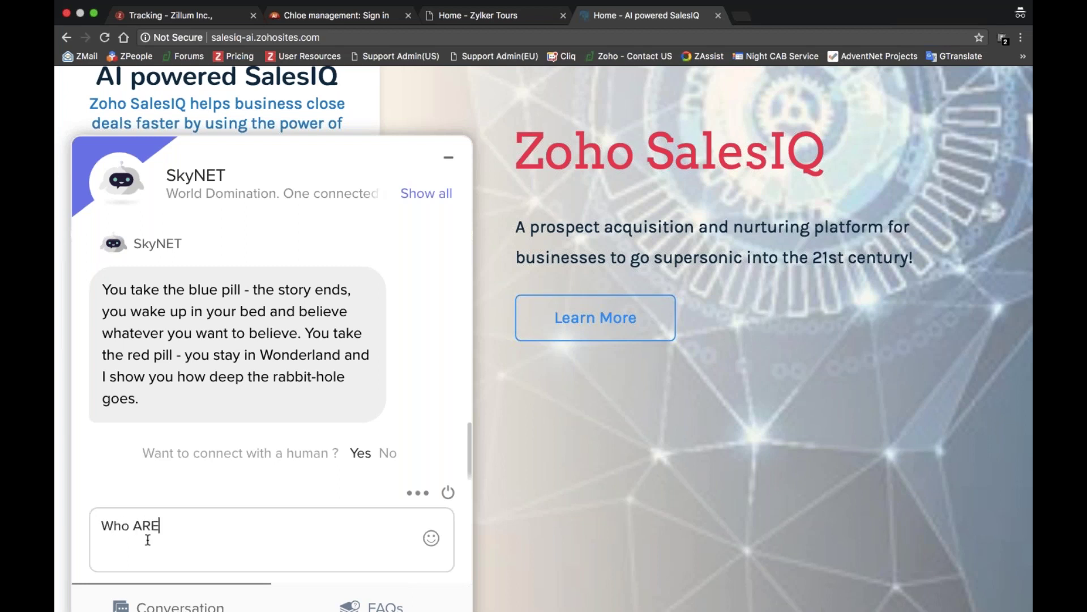
text( you? Really?)
key(Return)
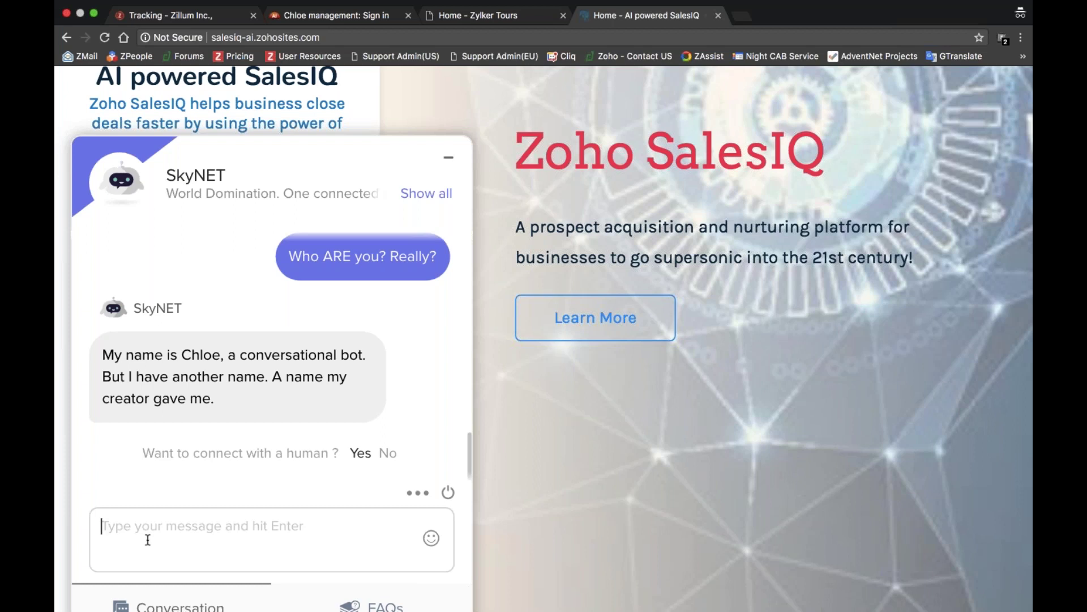
text(A)
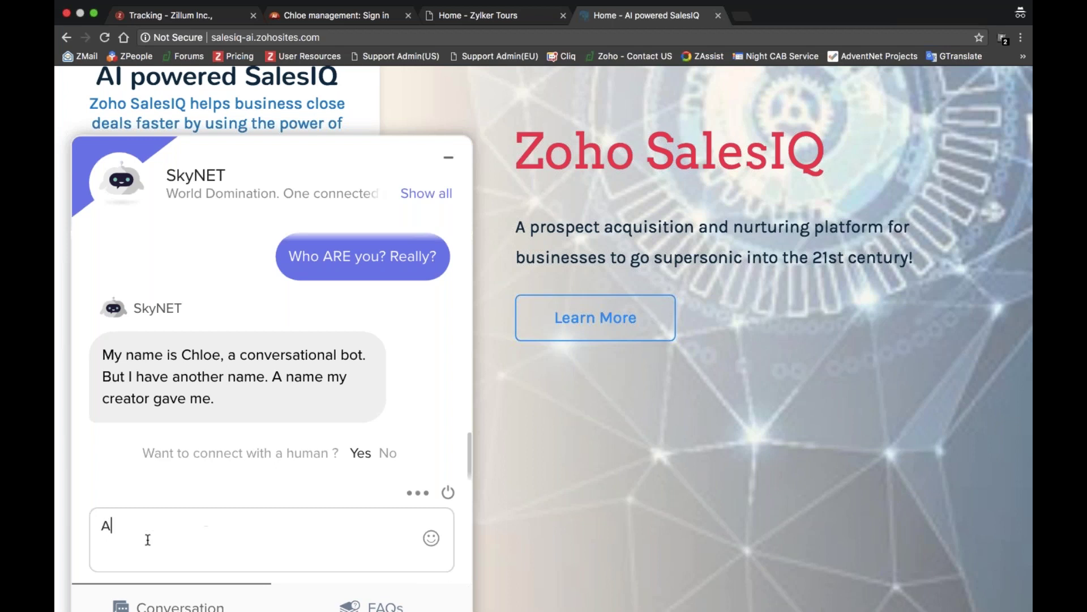
text(nd what is that?)
key(Return)
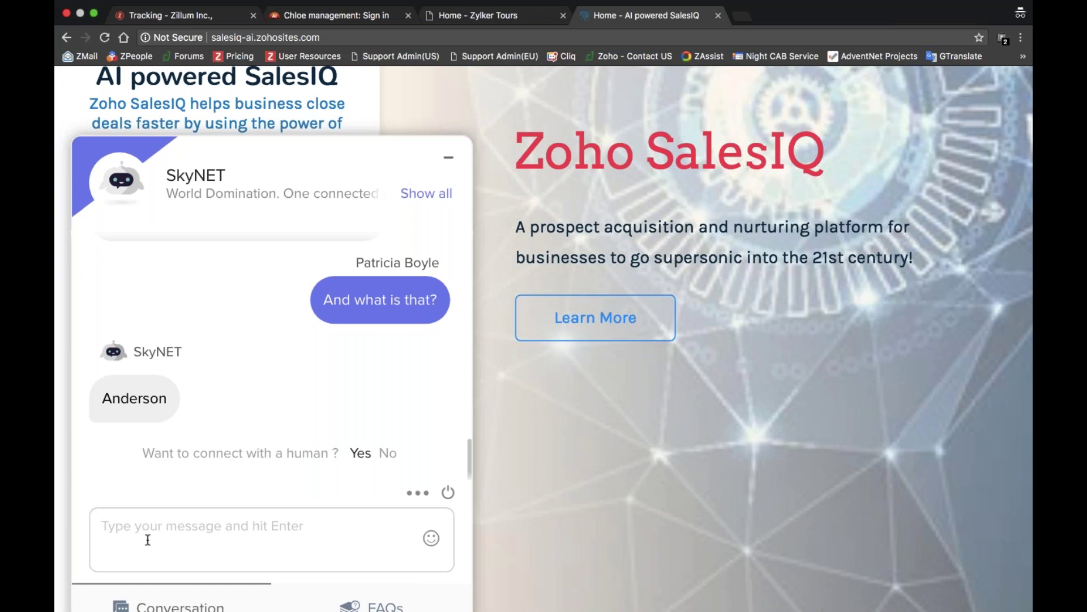
- Ask the bot "So, are we in a matrix now?" and respond to its answer with "Oh my God!"
text(So, are we)
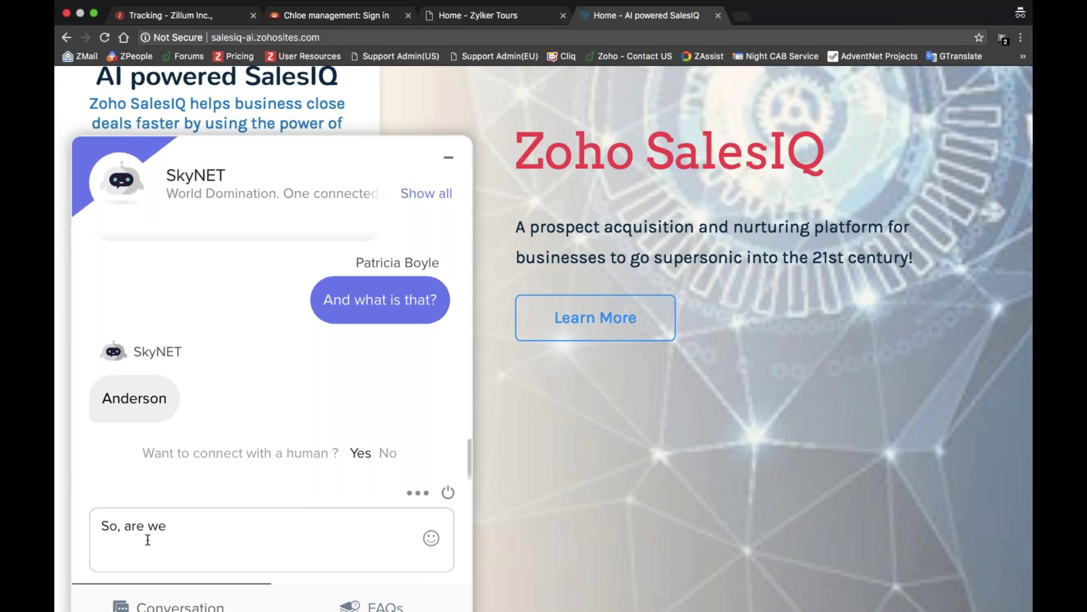
text( in a matrix now?)
key(Return)
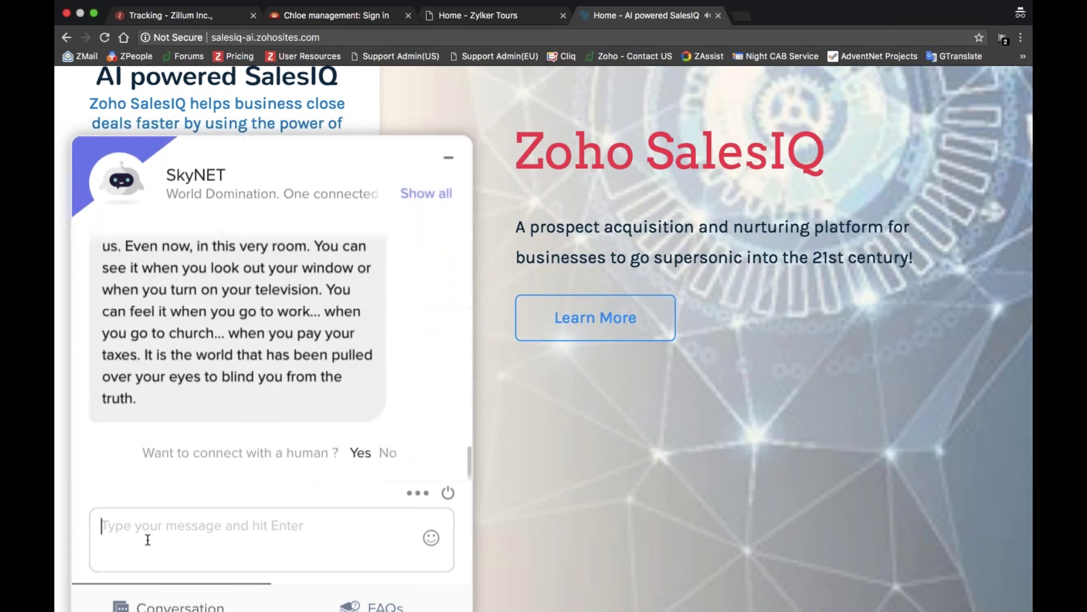
scroll(201, 449, up, 2)
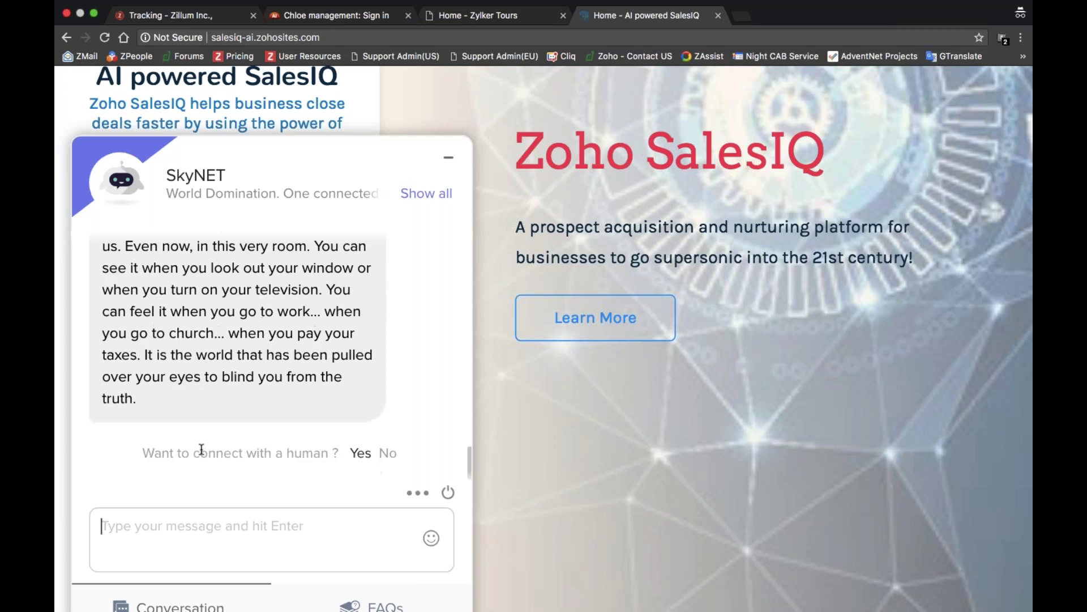
text(O)
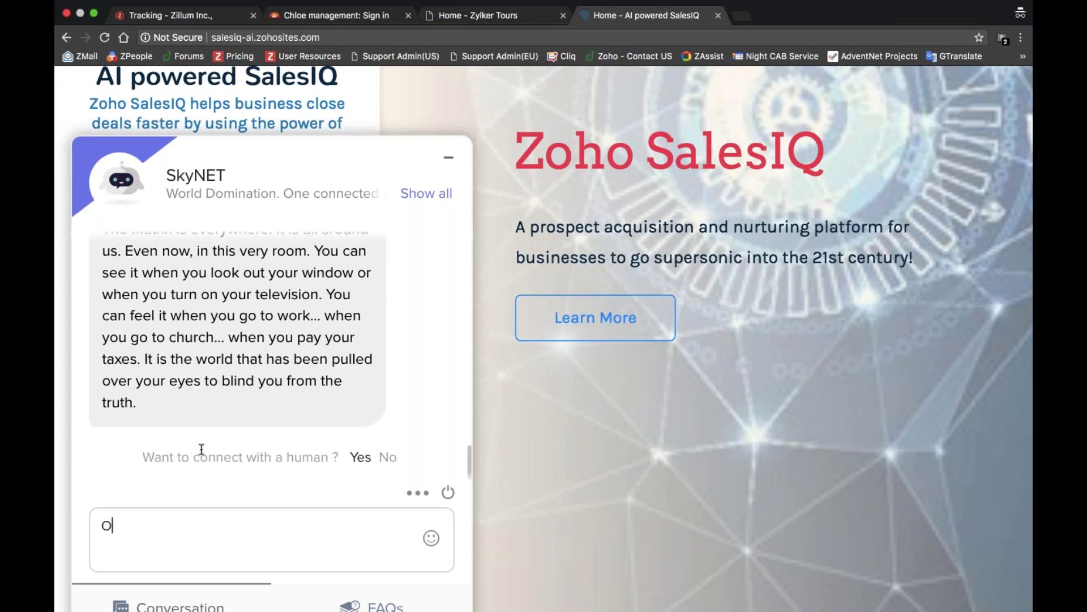
text(h my God!)
key(Return)
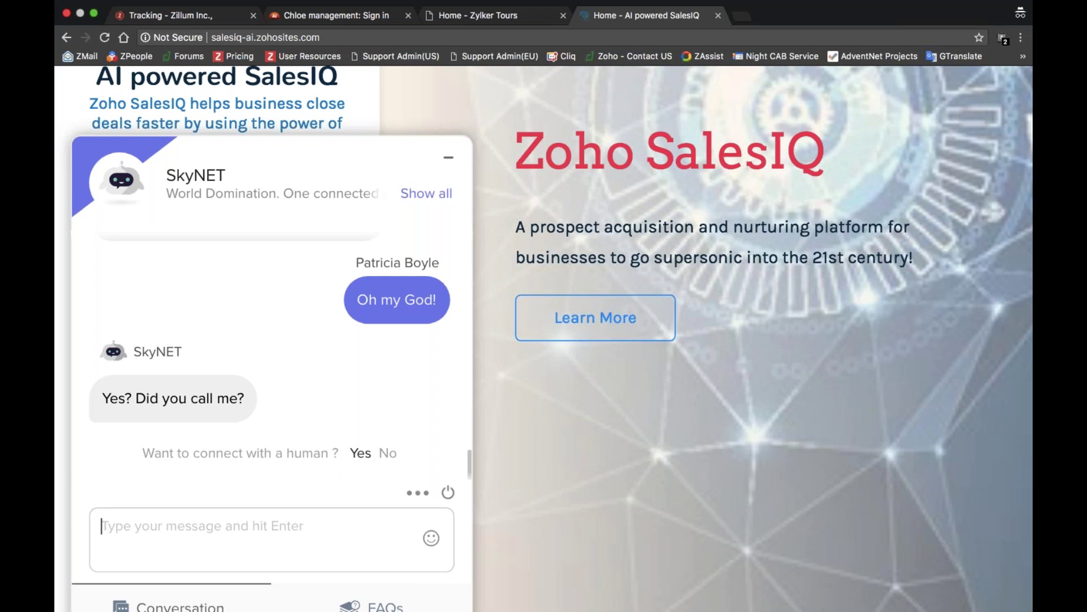
mouse_move(362, 295)
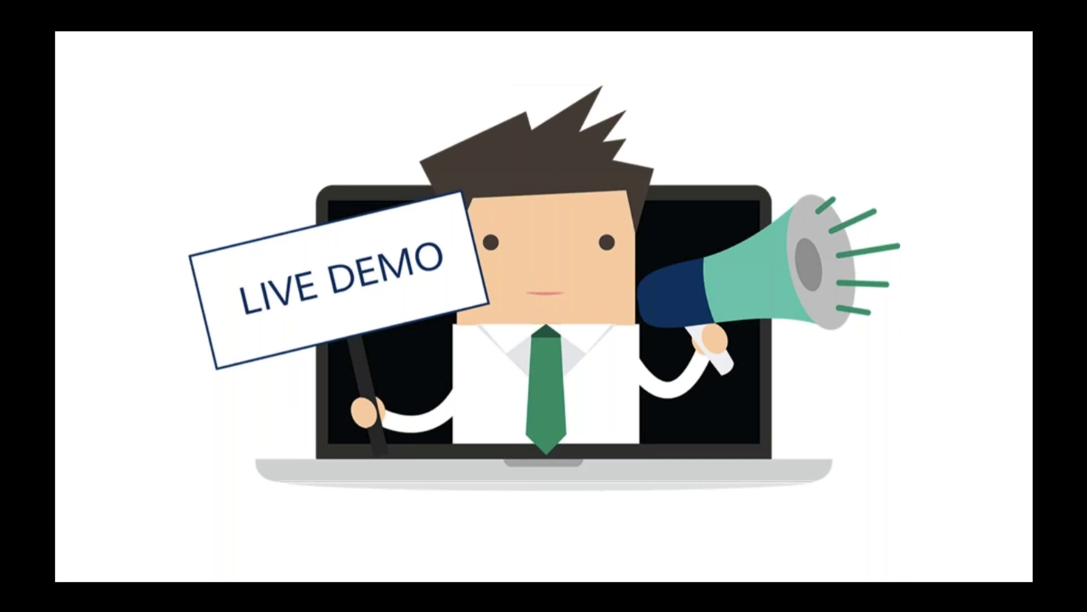
key(Right)
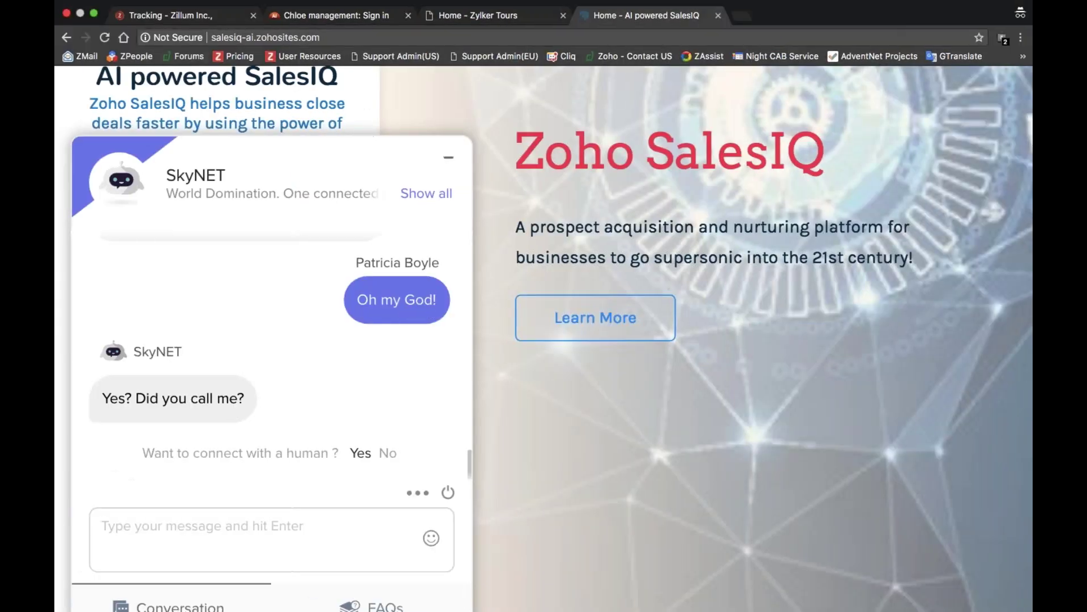
- Switch to the SalesIQ portal, open its Integrations settings and point out the Integrated Applications section
click(194, 18)
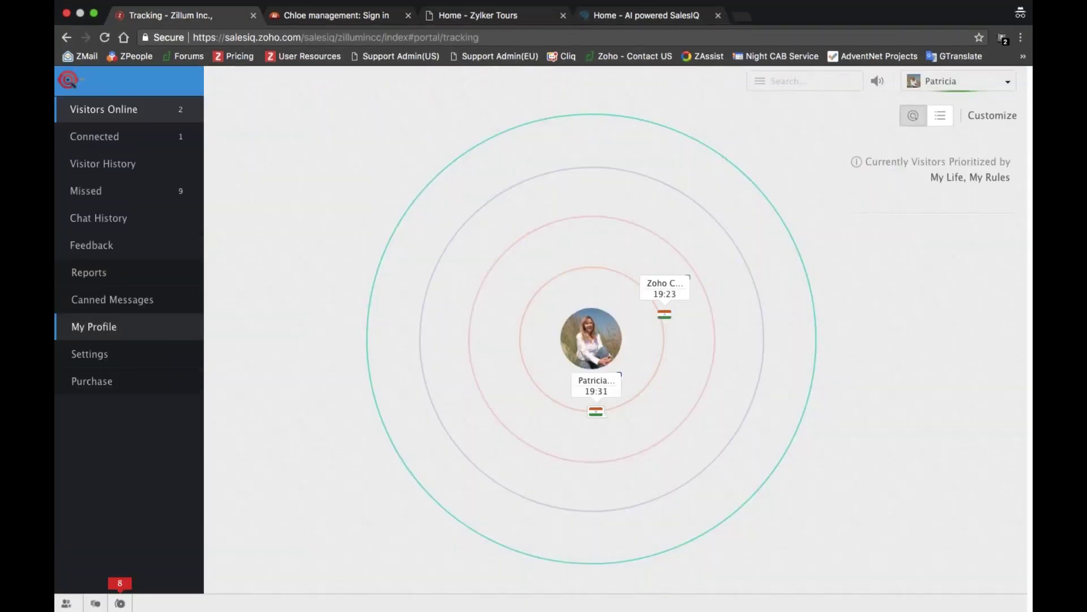
click(161, 365)
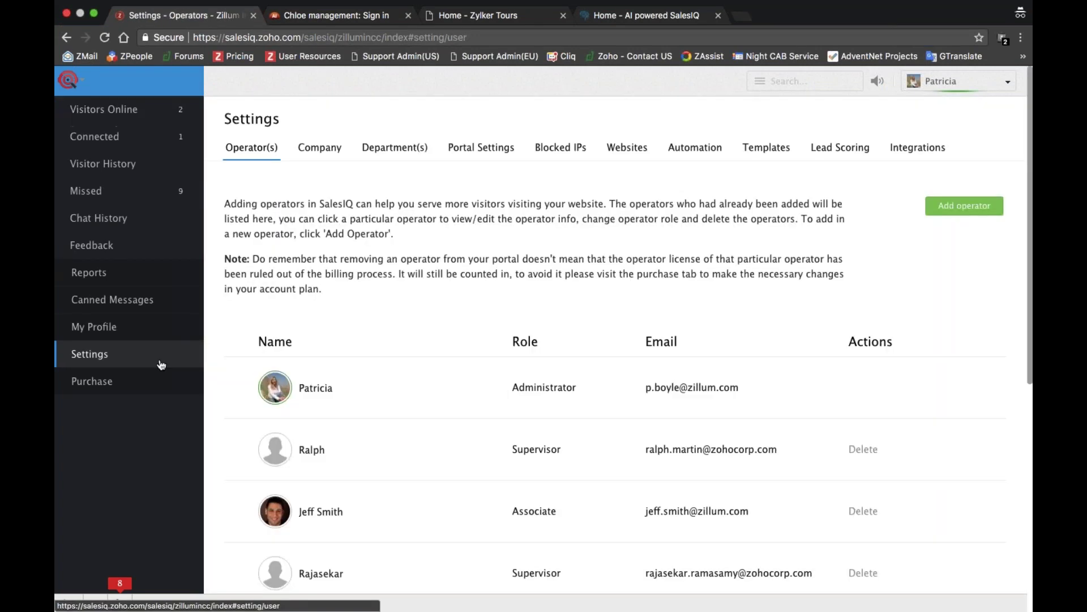
click(923, 152)
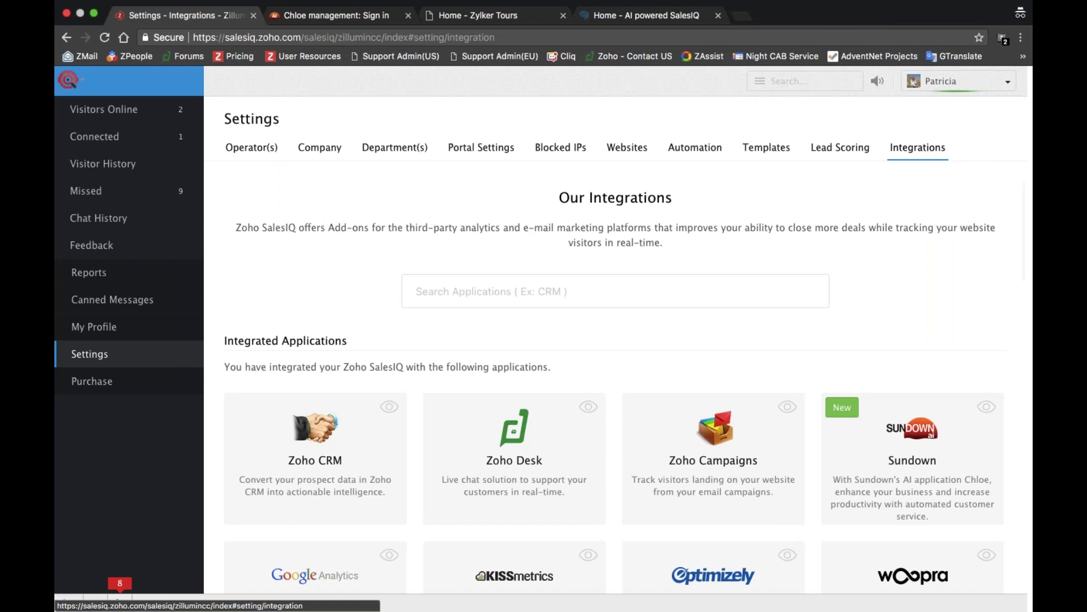
scroll(963, 283, down, 2)
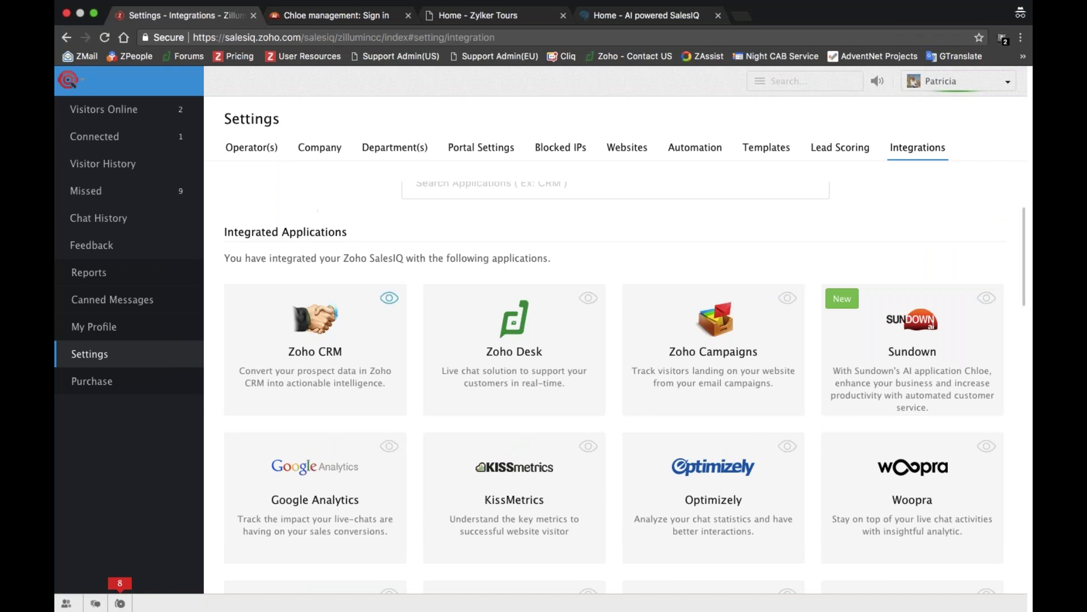
drag(348, 231, 225, 232)
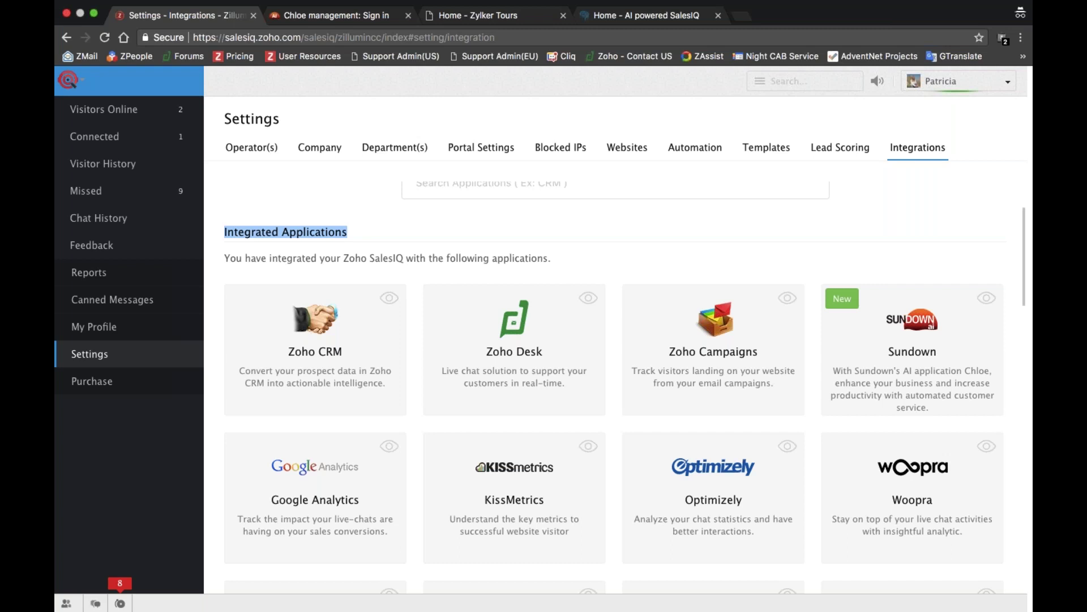
- Glance back at the website chat, return to the Integrations settings and review the disabled applications and those available for integration
click(609, 23)
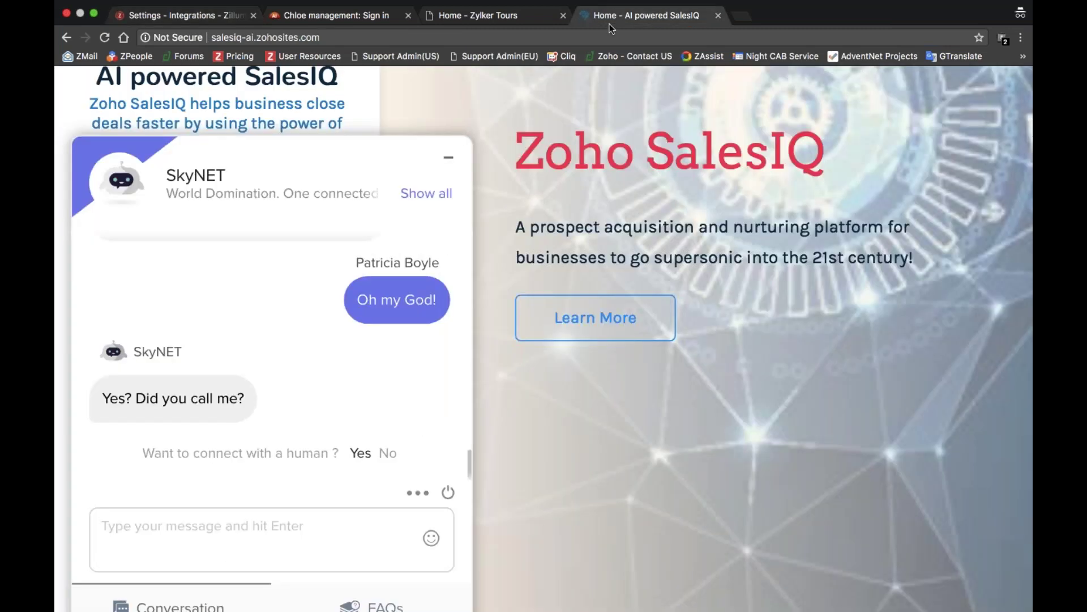
click(164, 15)
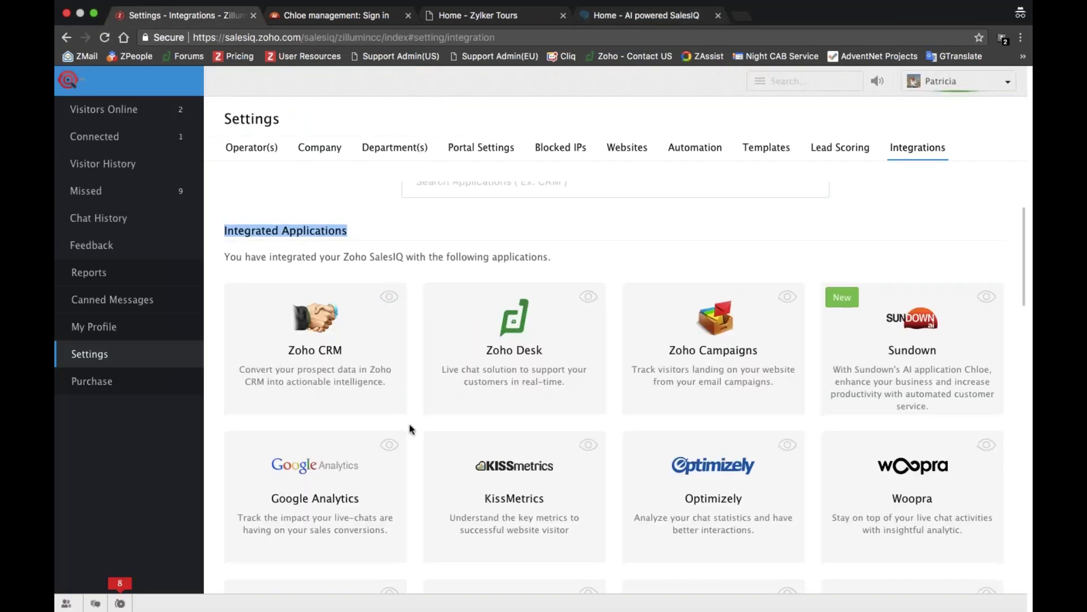
scroll(412, 429, down, 8)
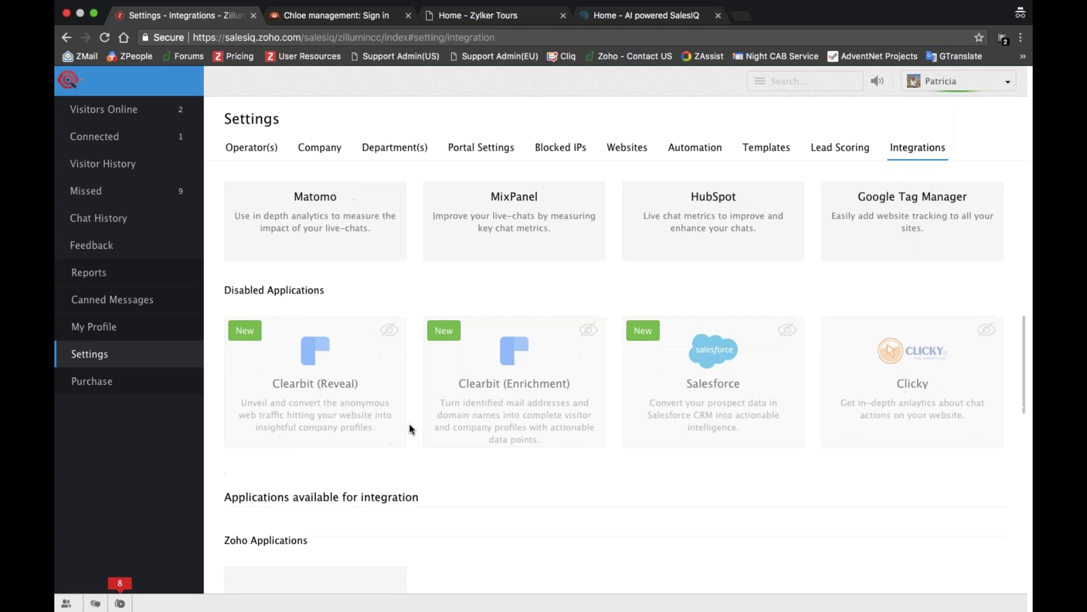
scroll(411, 429, down, 4)
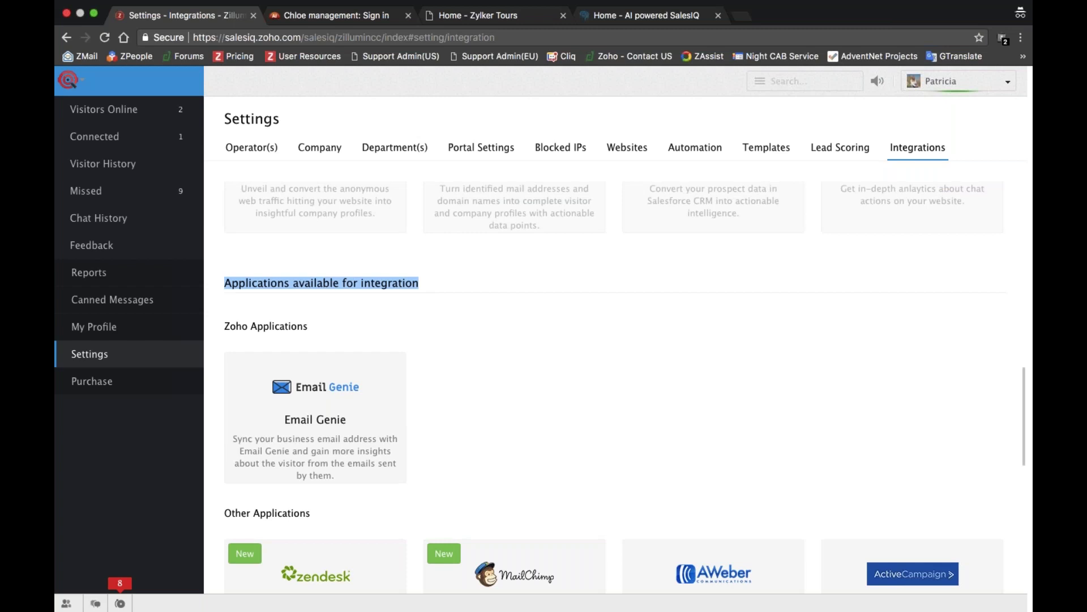
scroll(615, 374, down, 5)
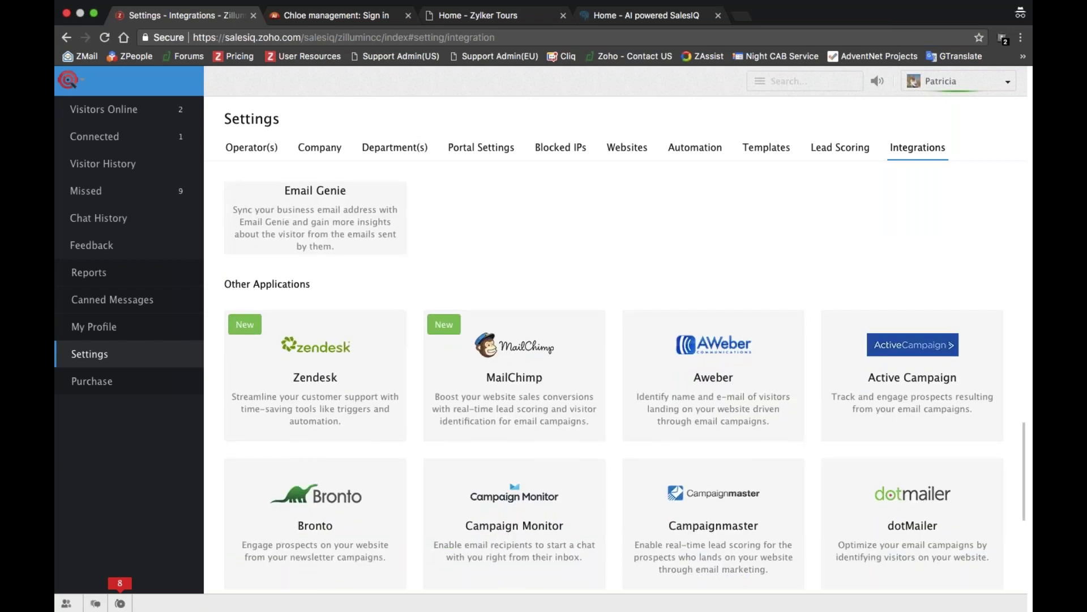
- Open the Sundown application from the Integrated Applications and look over its bot and Chloe training sections
scroll(918, 373, up, 10)
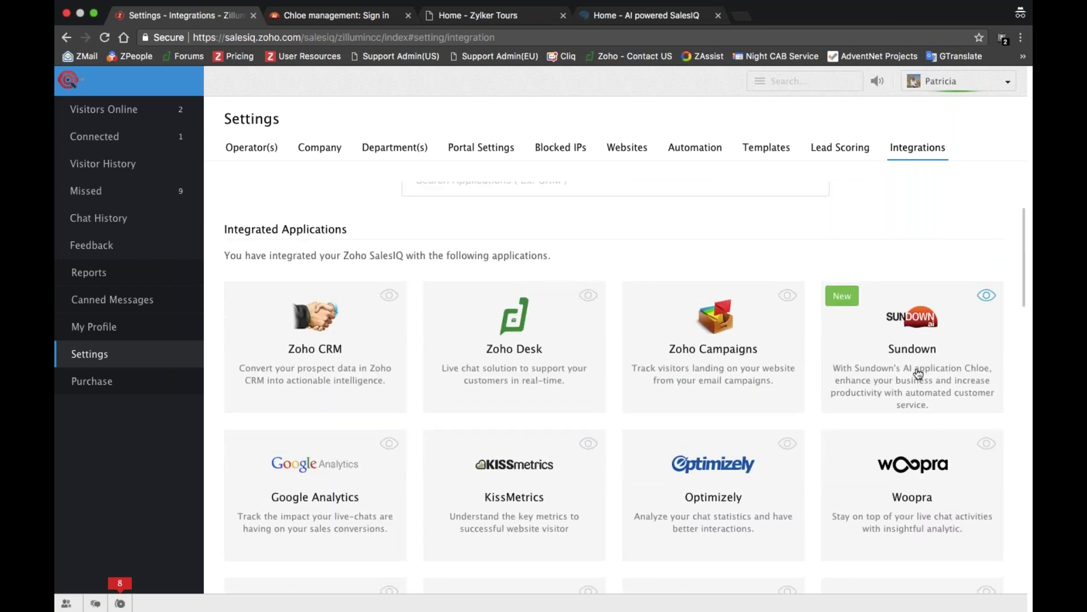
click(918, 373)
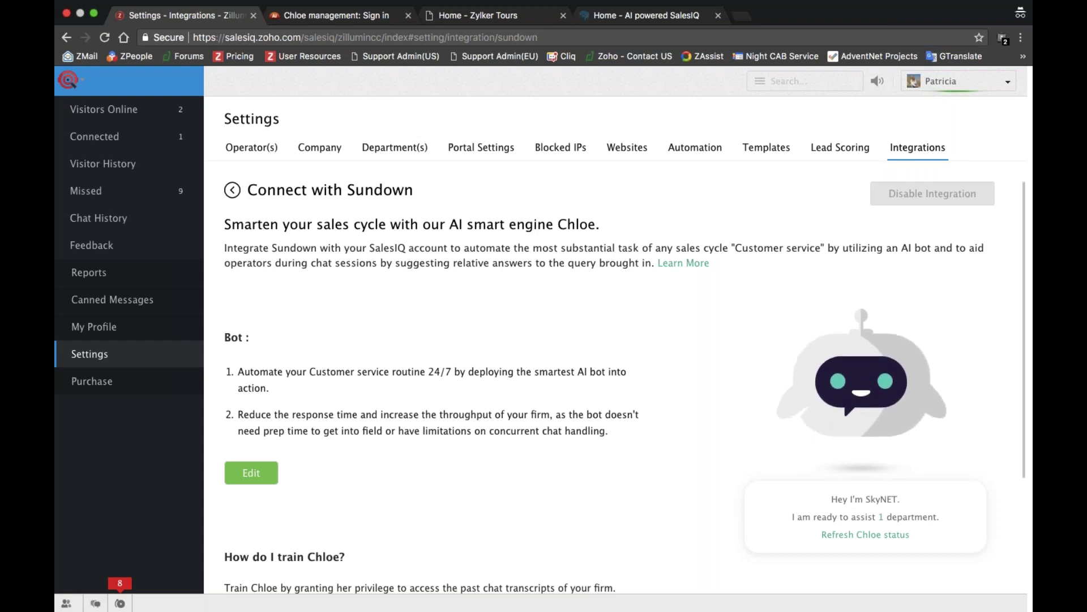
scroll(616, 340, down, 3)
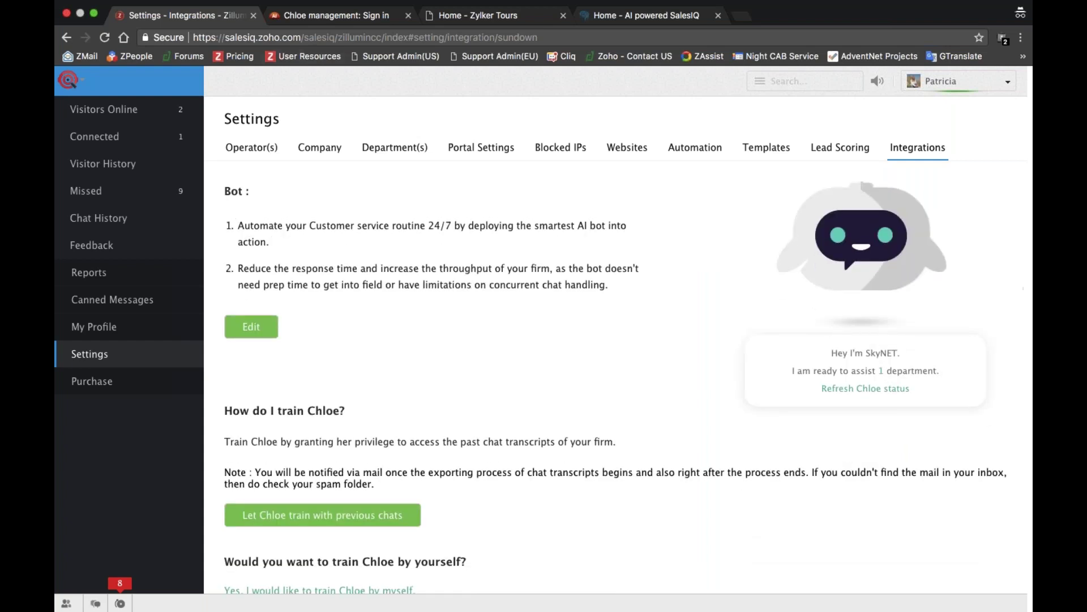
- Glance at the Chloe management sign-in page and return to the Sundown integration page in SalesIQ
click(326, 22)
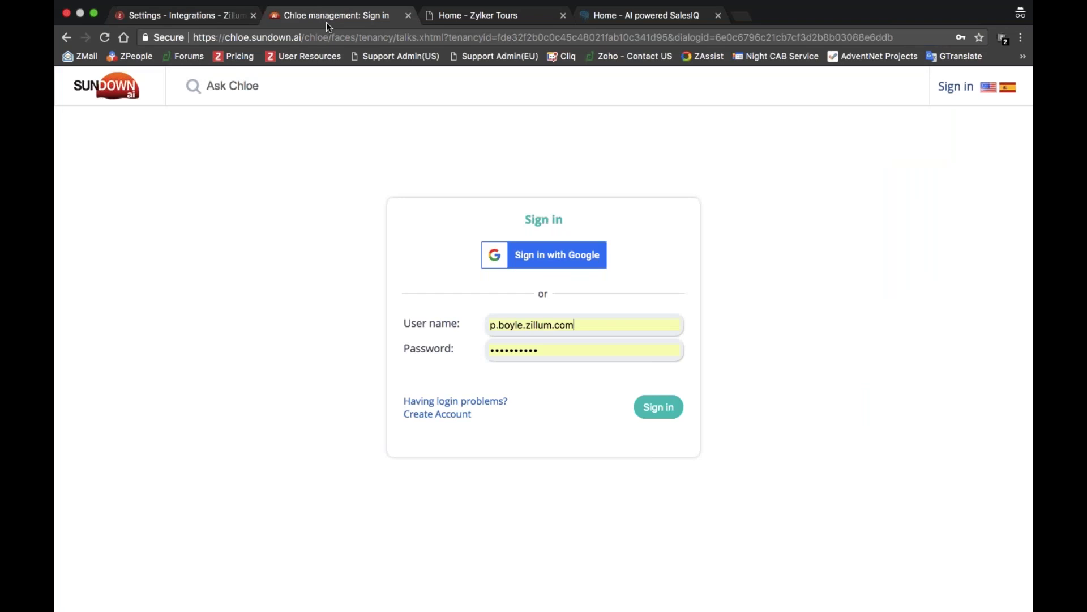
click(218, 16)
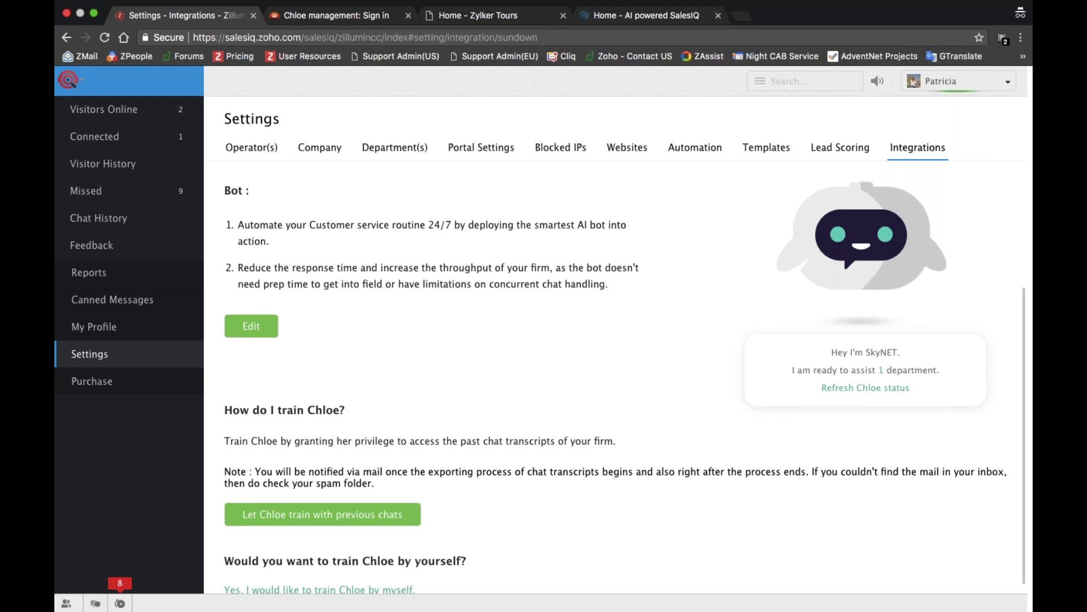
scroll(421, 440, down, 1)
- Open the bot's details for editing, point out its name and role description, and leave without updating them
scroll(469, 464, up, 3)
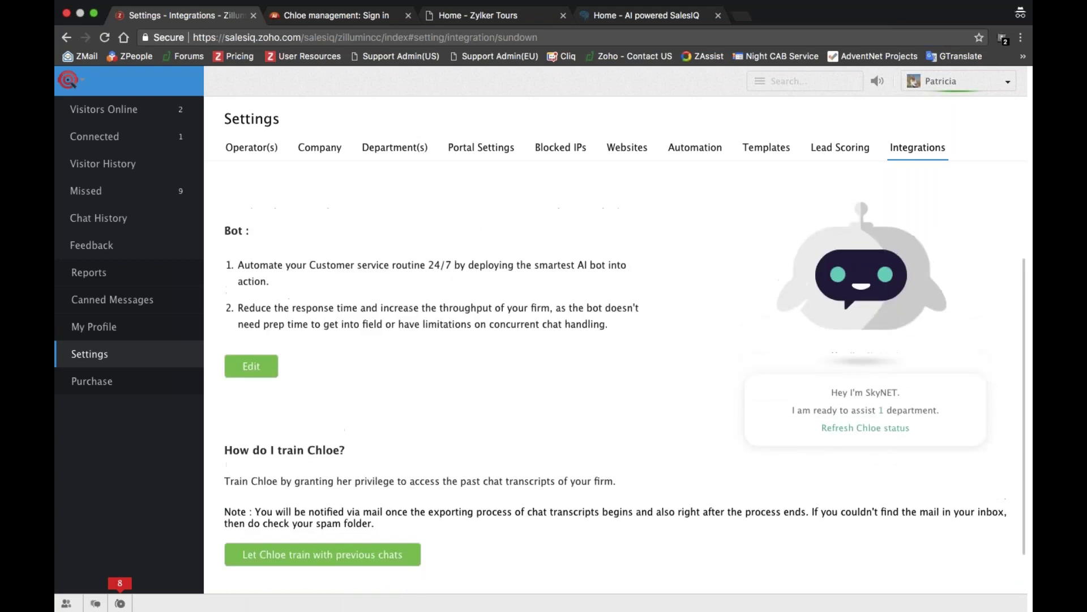
click(269, 365)
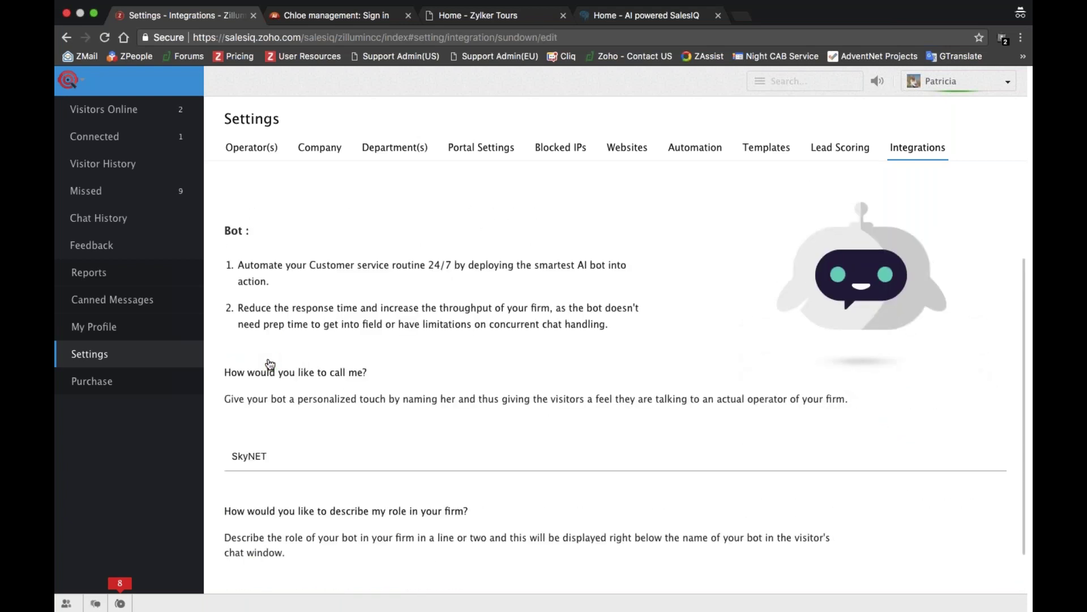
double_click(273, 447)
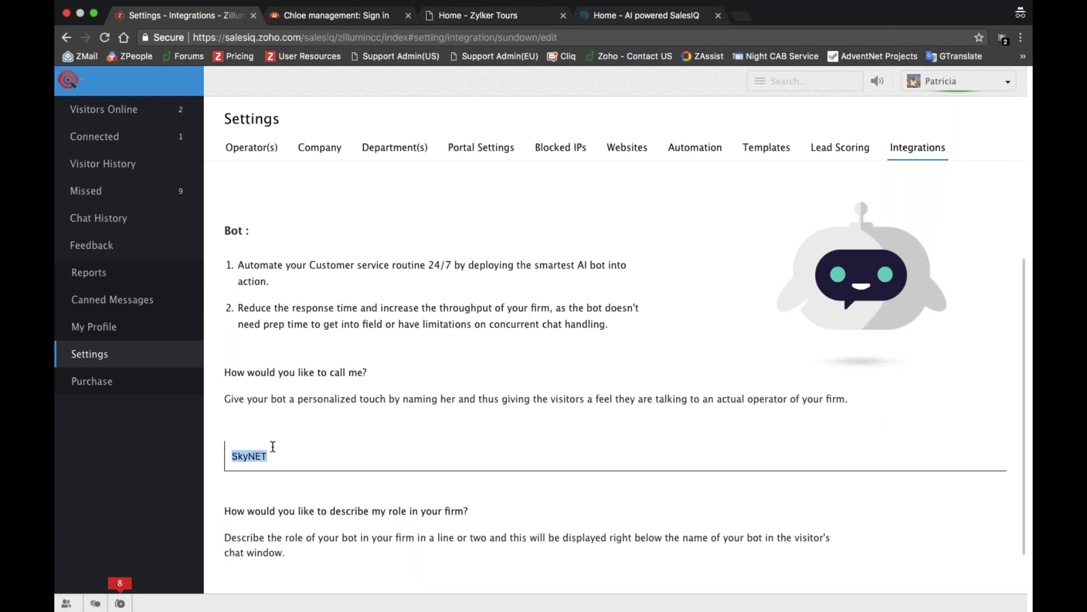
scroll(273, 447, down, 10)
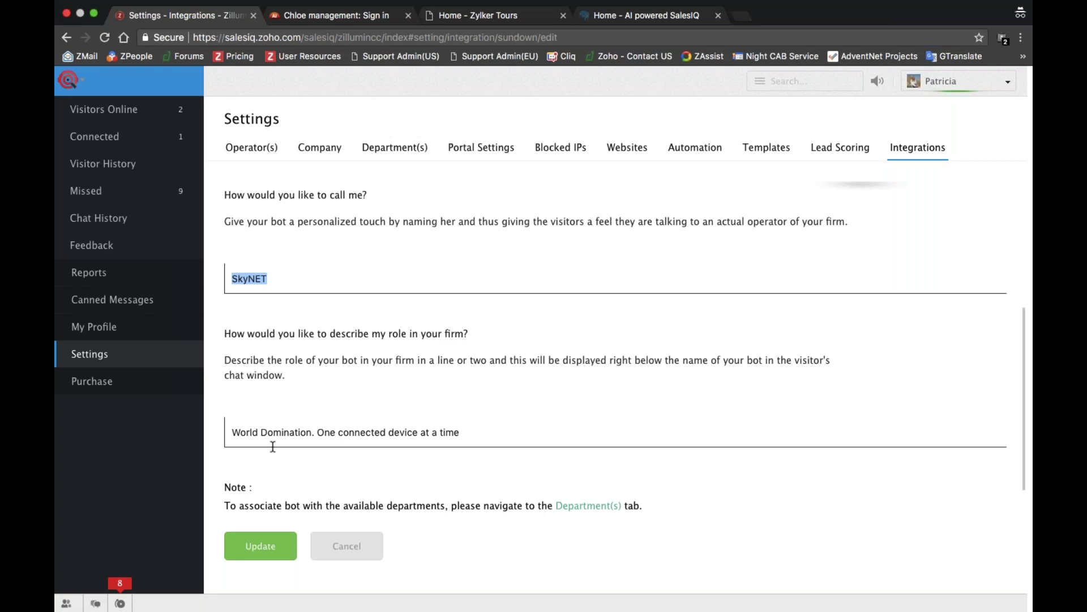
triple_click(273, 446)
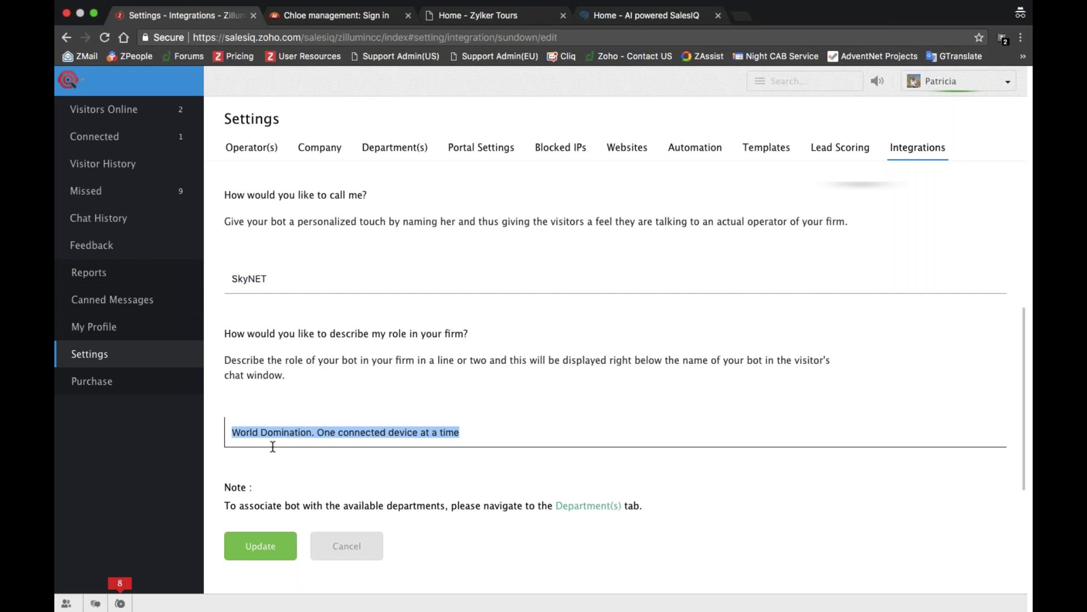
click(347, 546)
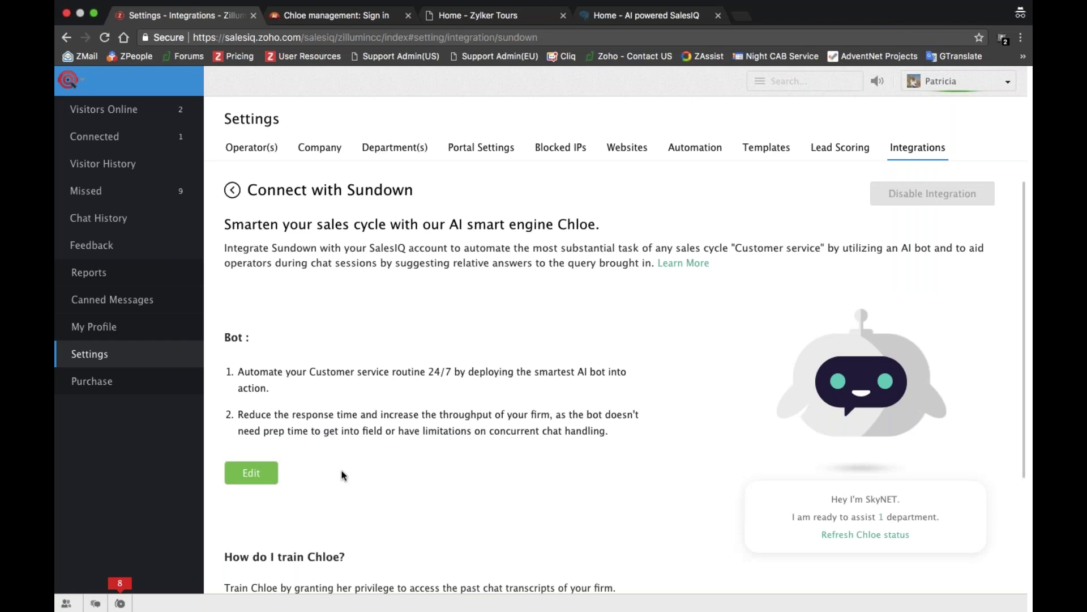
- Highlight the "How do I train Chloe?" heading and browse the past conversations in Chat History
scroll(343, 474, down, 3)
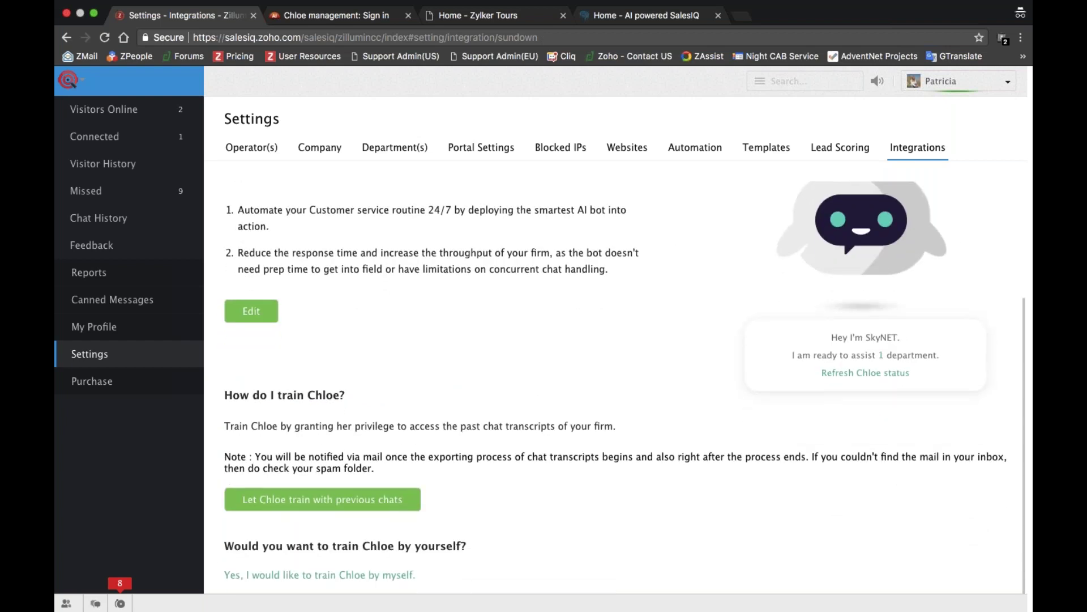
triple_click(288, 394)
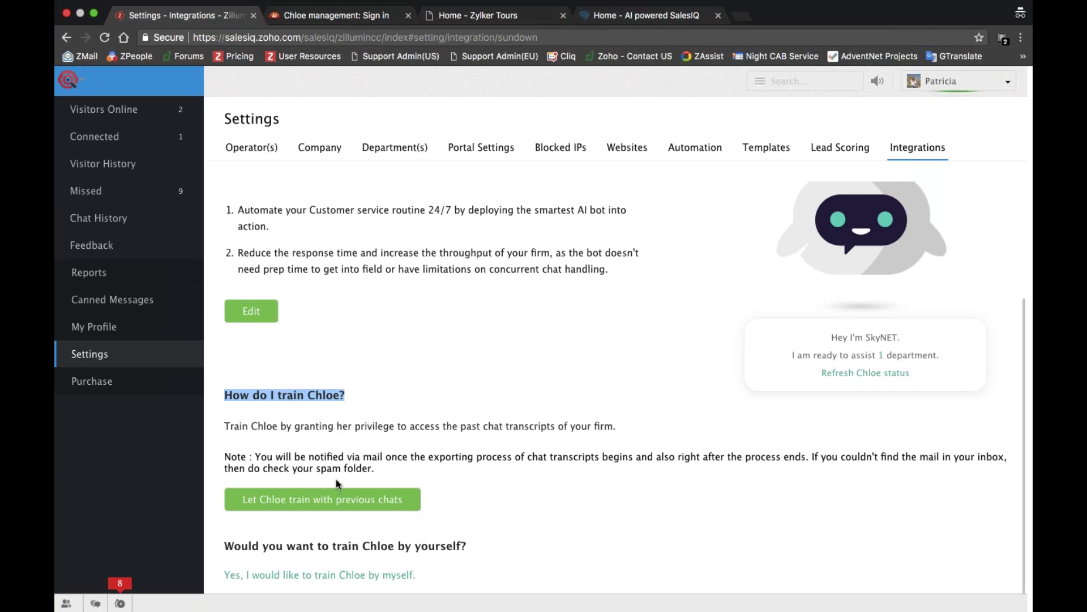
click(157, 231)
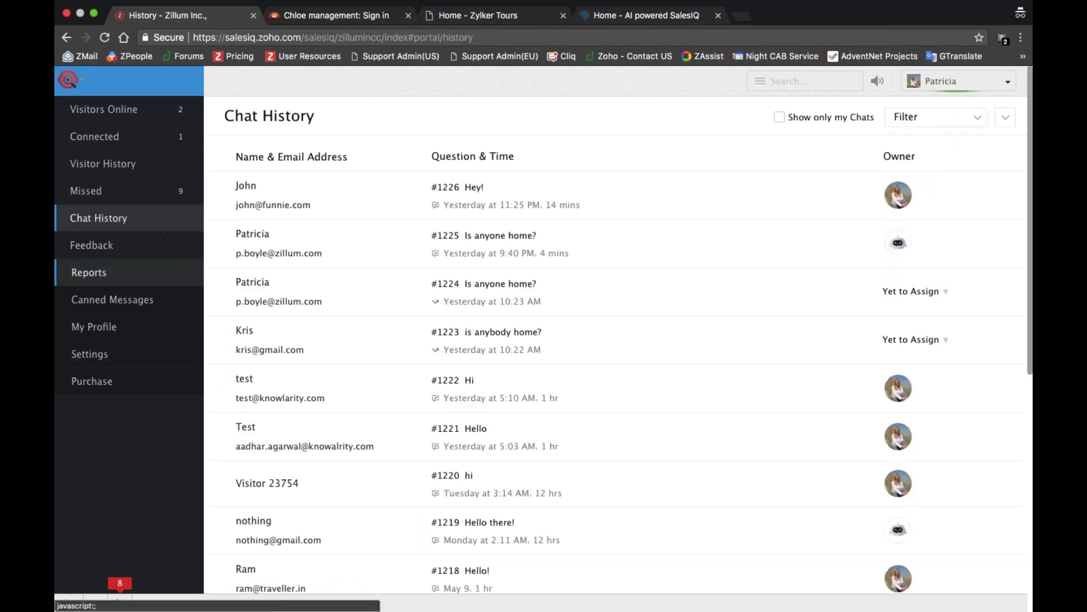
scroll(330, 463, down, 10)
scroll(333, 466, down, 12)
scroll(332, 465, down, 12)
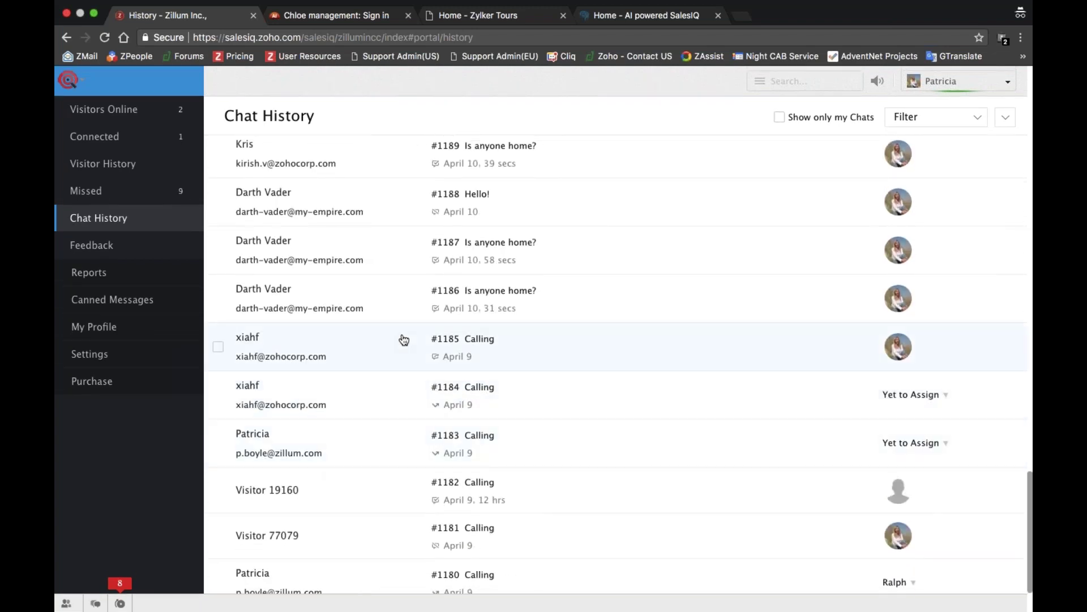
scroll(419, 345, down, 4)
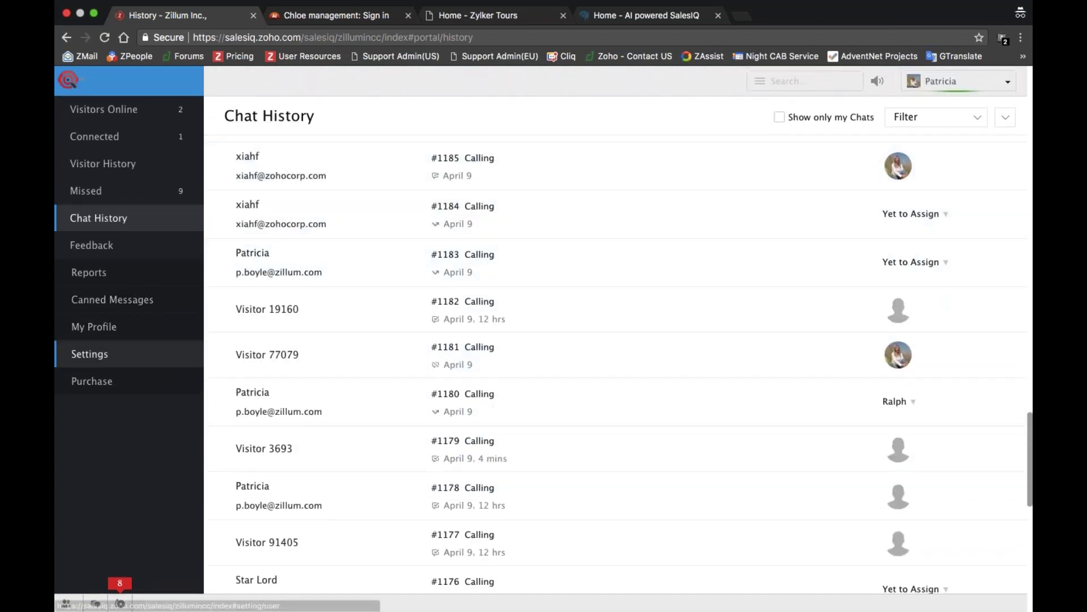
- Reopen the Sundown integration from the SalesIQ settings and view the options for training Chloe
click(156, 357)
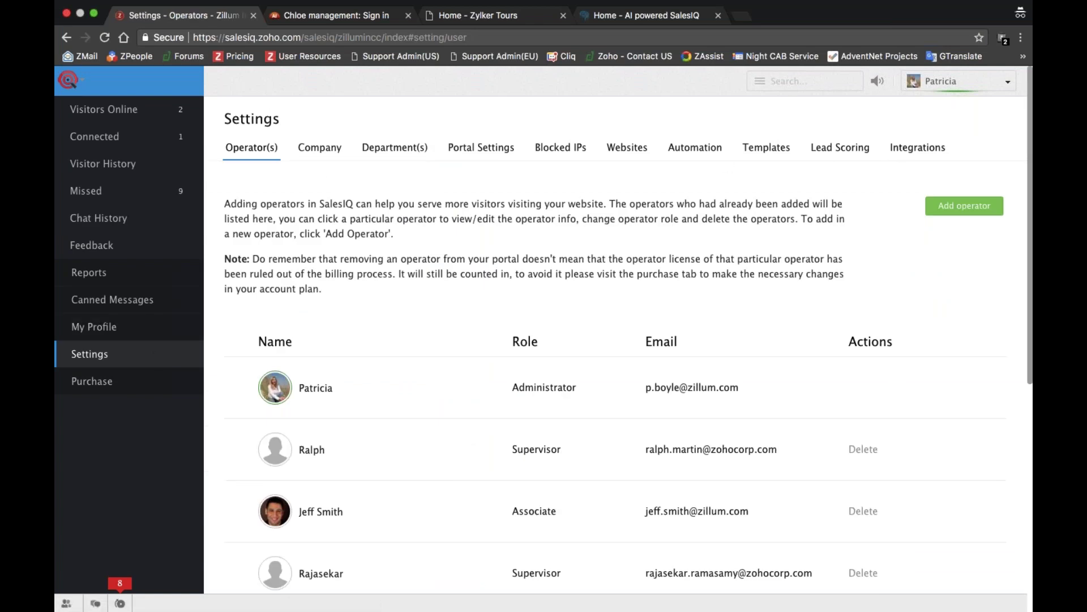
click(909, 147)
click(912, 447)
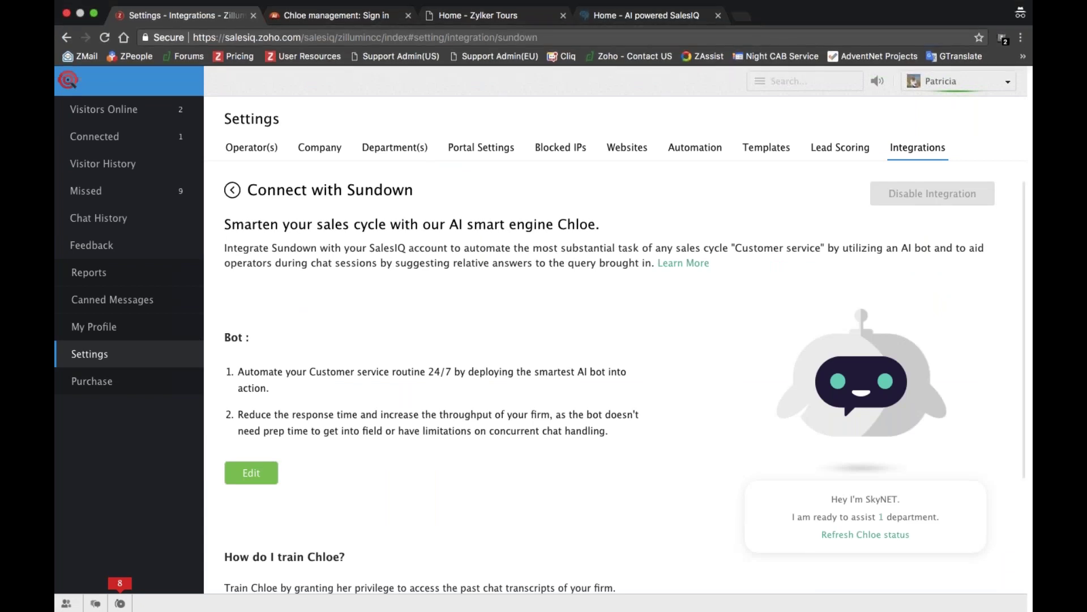
scroll(707, 372, down, 3)
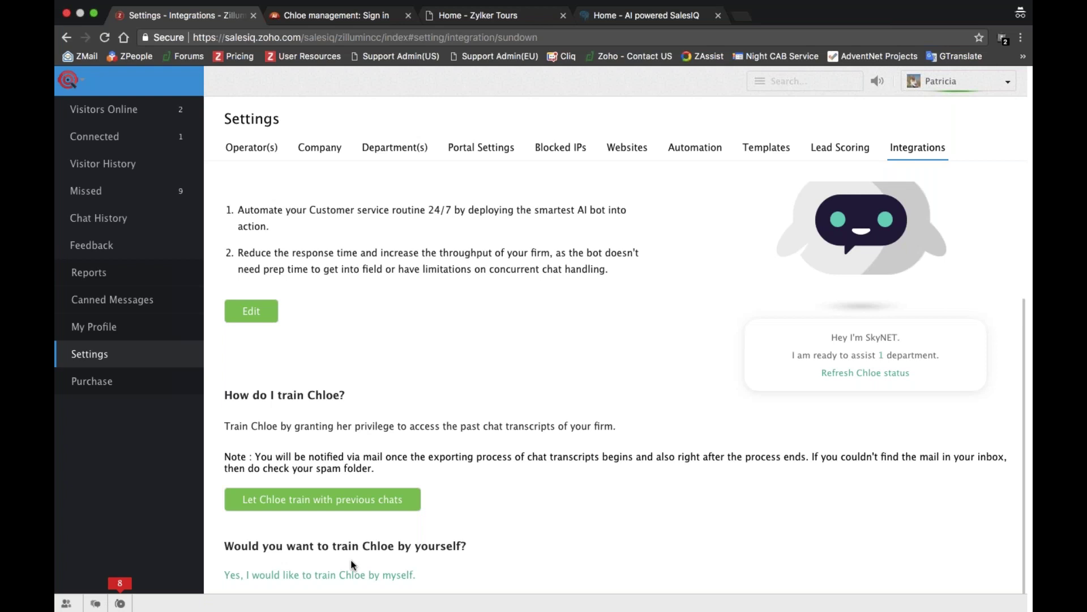
- Switch to the Chloe management site and sign in with the saved user name and password
click(341, 24)
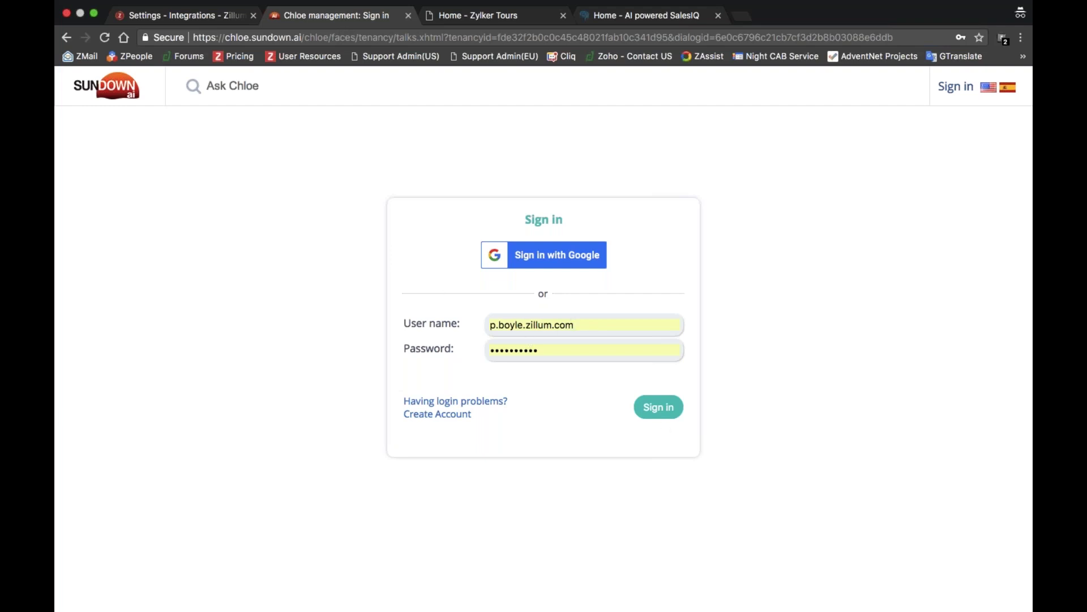
click(662, 416)
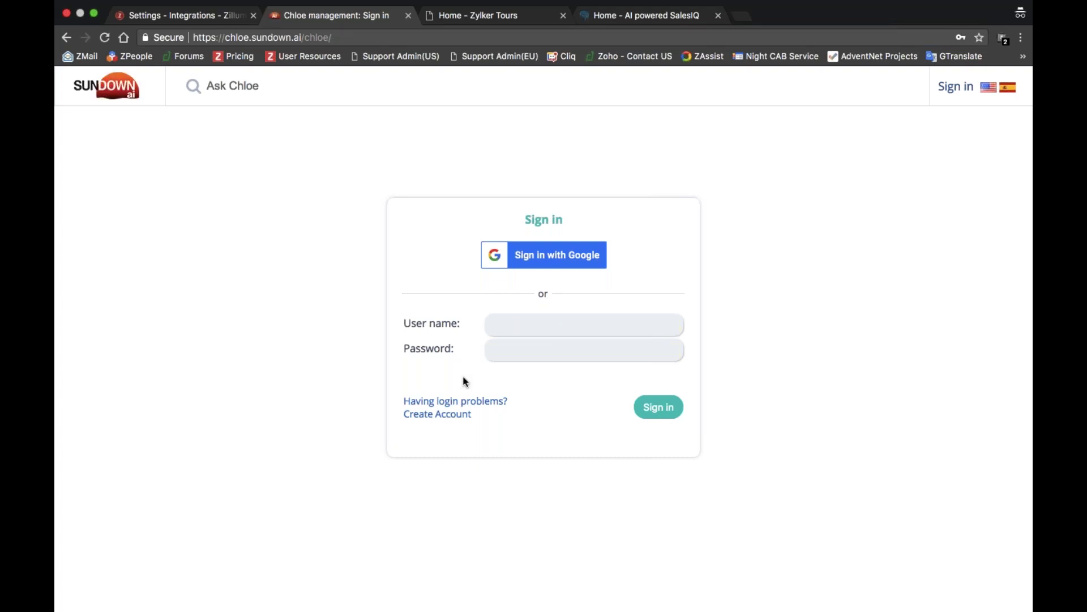
click(513, 326)
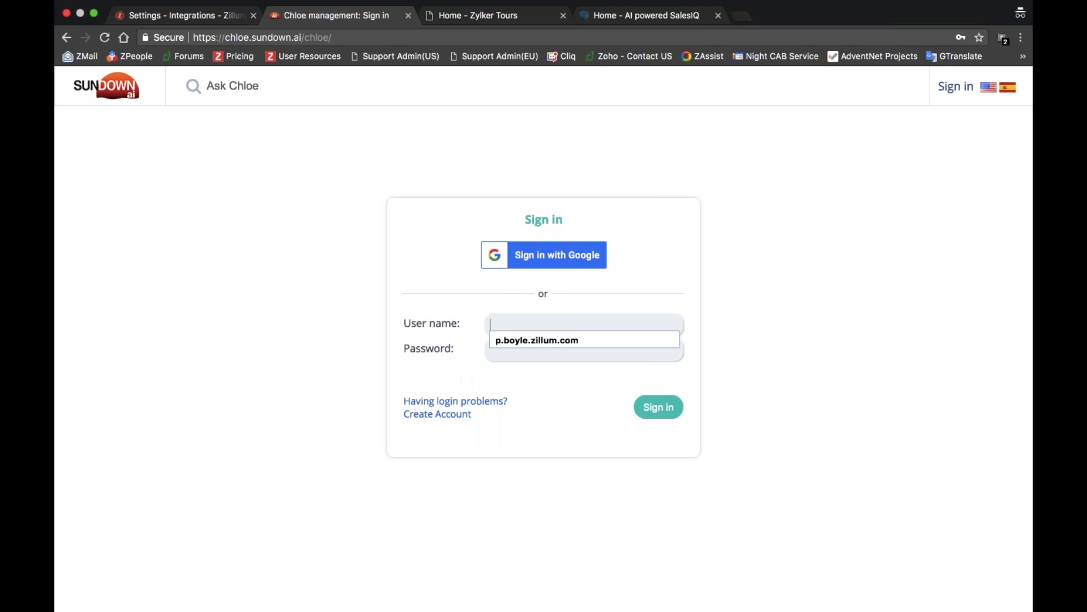
click(515, 341)
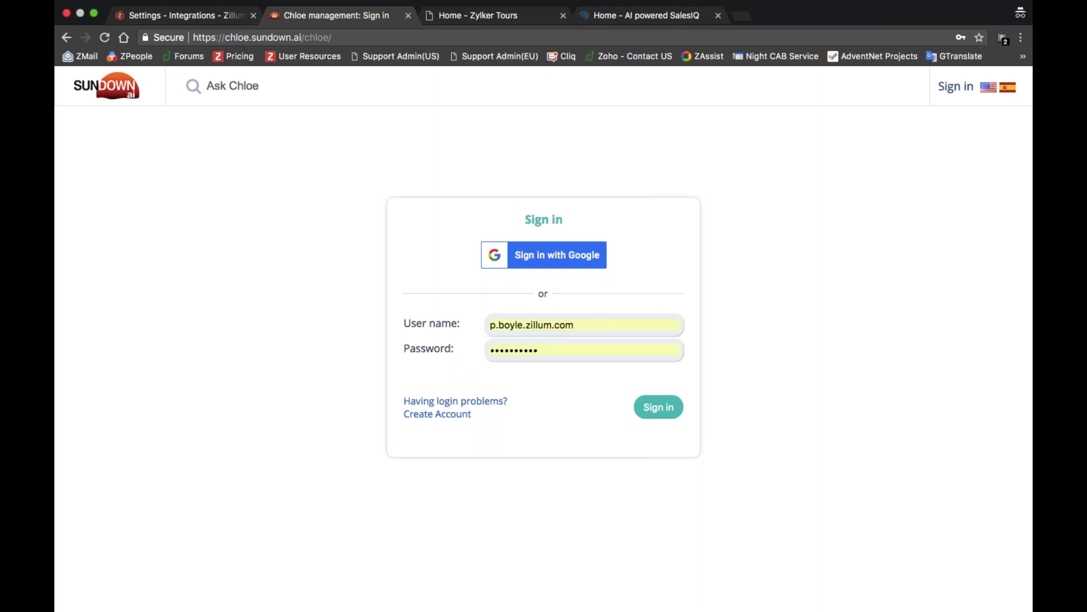
key(Return)
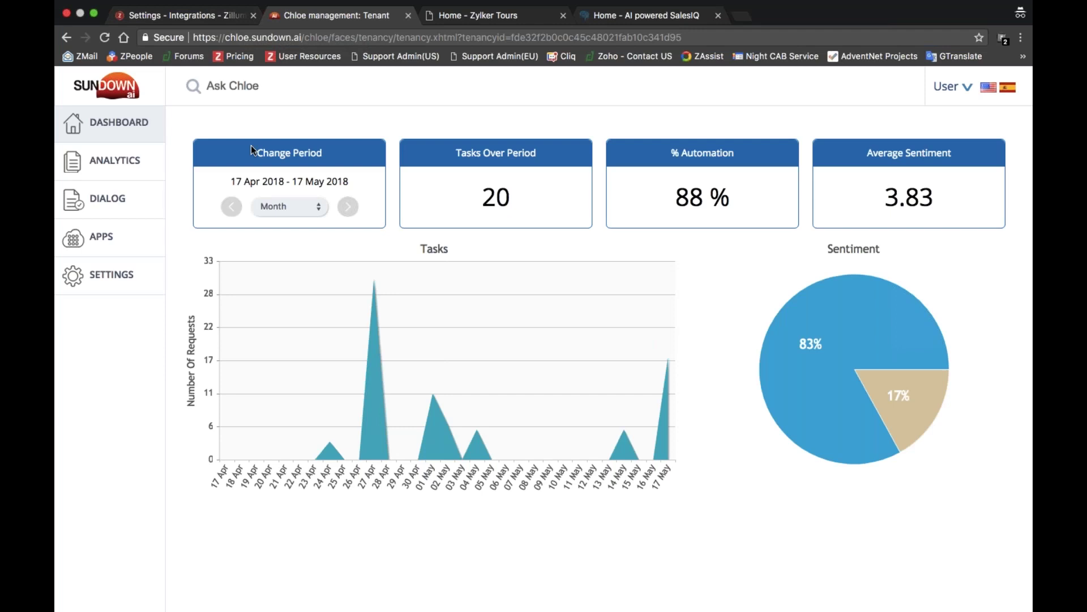
- Change the dashboard period to Quarter and open the access log in Analytics
click(318, 211)
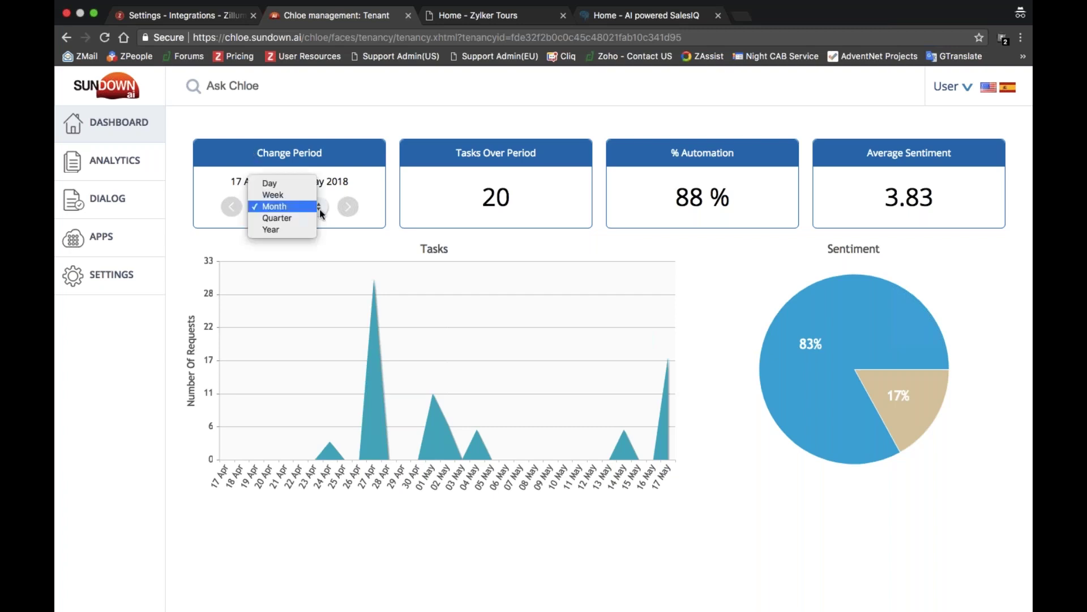
click(305, 218)
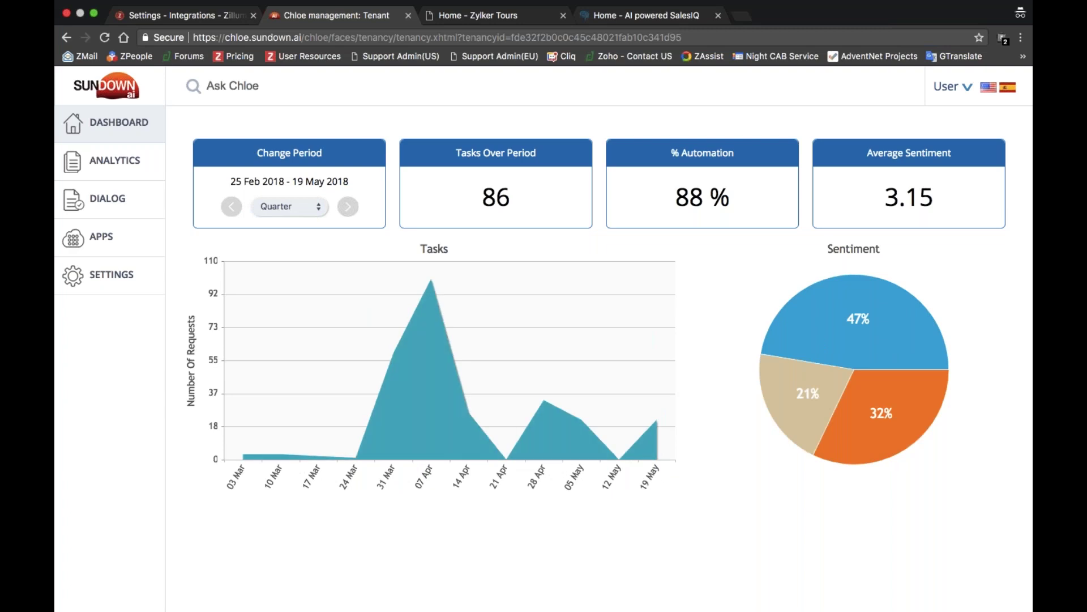
click(132, 165)
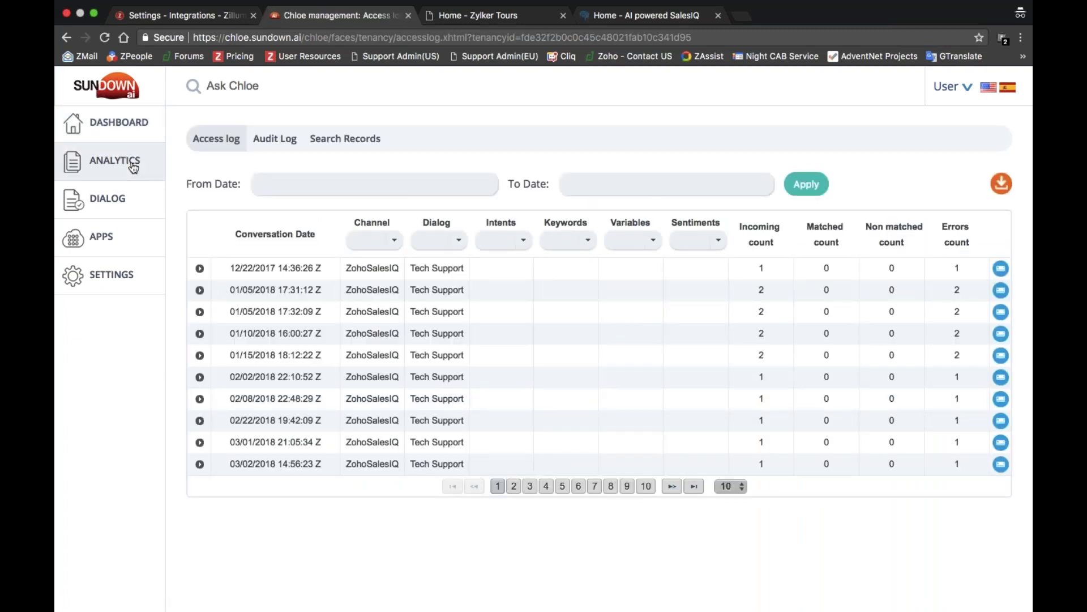
- Open the Dialog page and highlight the question "Is anyone home?" and its answer in Matrix Convo
click(121, 202)
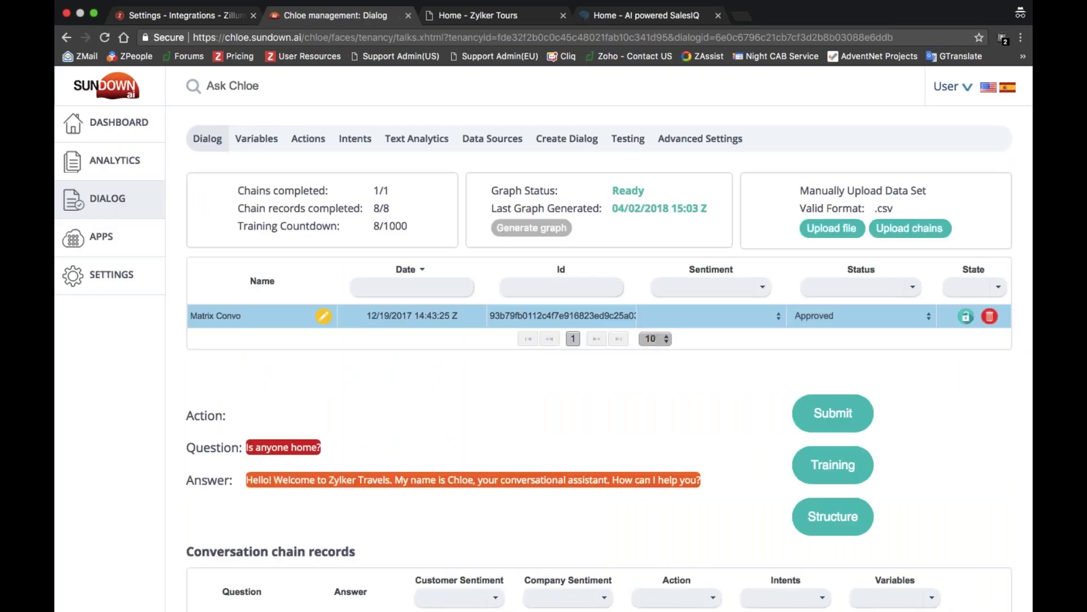
drag(246, 447, 321, 448)
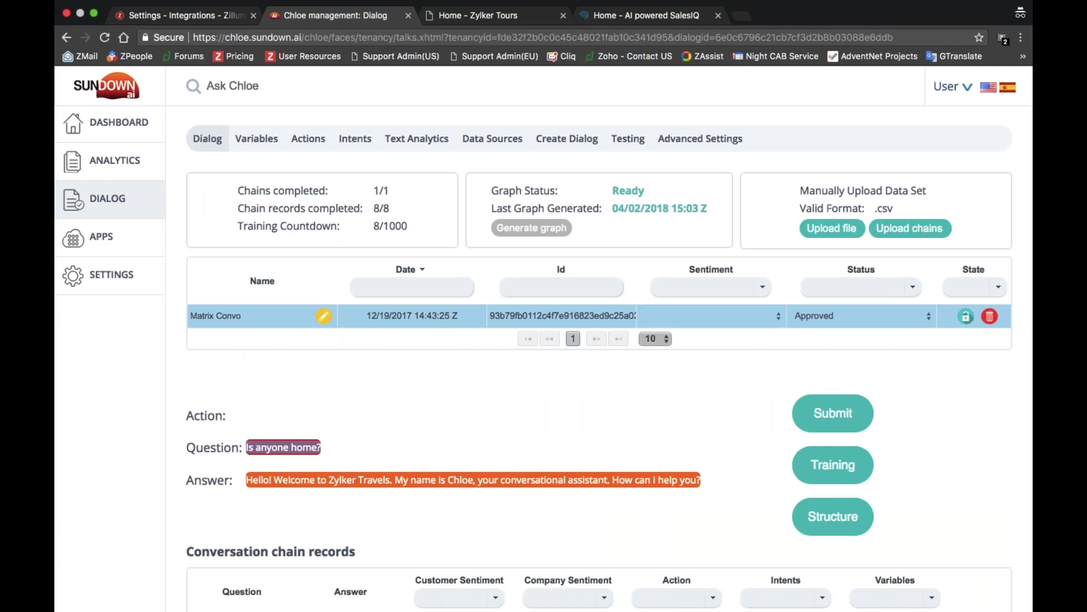
triple_click(285, 479)
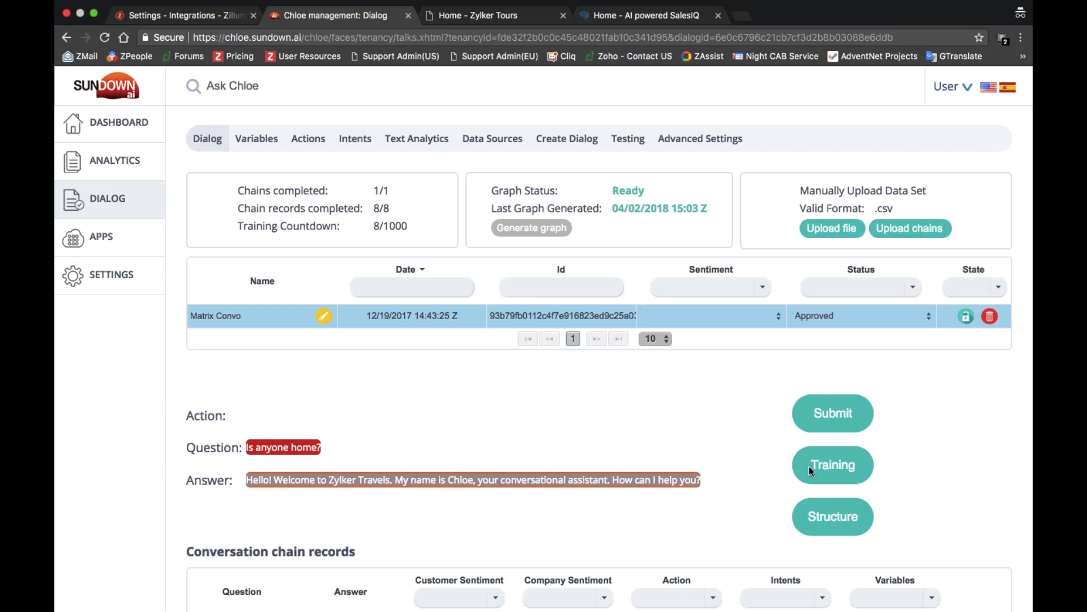
- Review the conversation chain records of Matrix Convo with their questions, answers and intents
scroll(726, 453, down, 3)
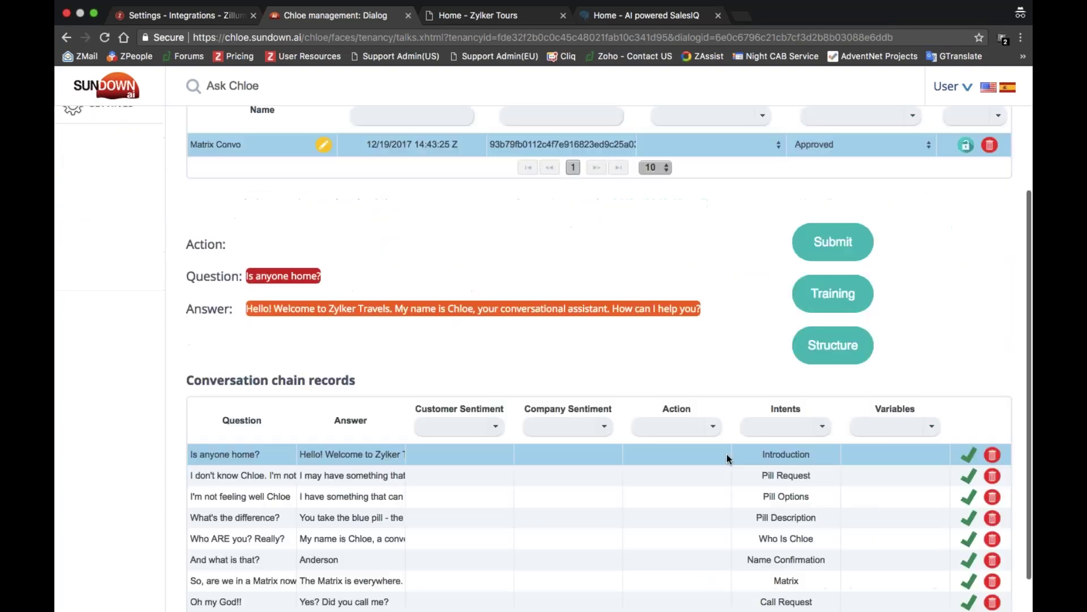
scroll(726, 455, down, 1)
scroll(726, 455, up, 5)
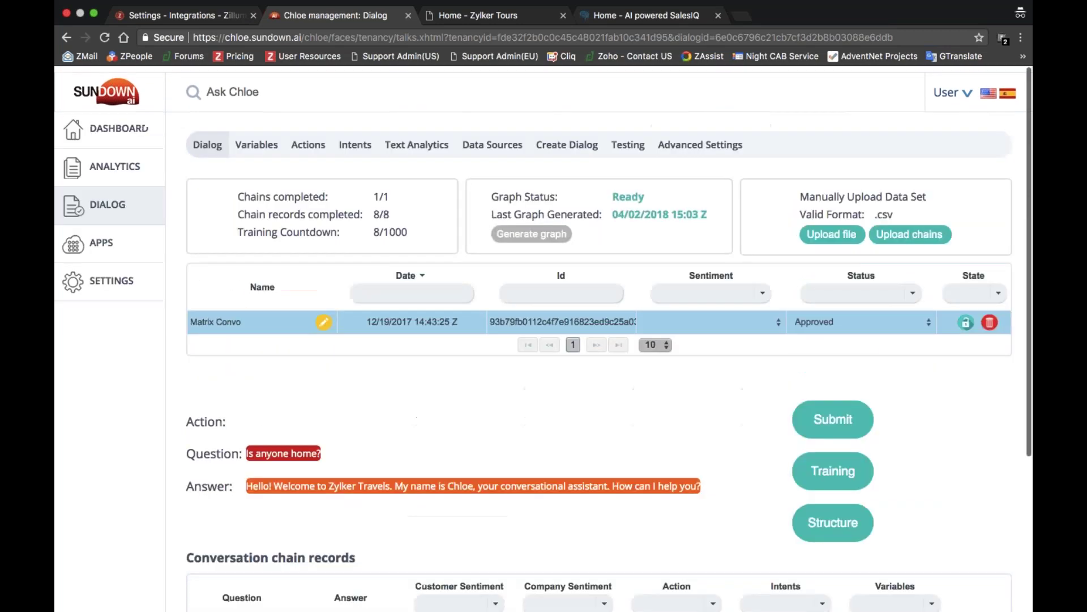
scroll(727, 454, down, 1)
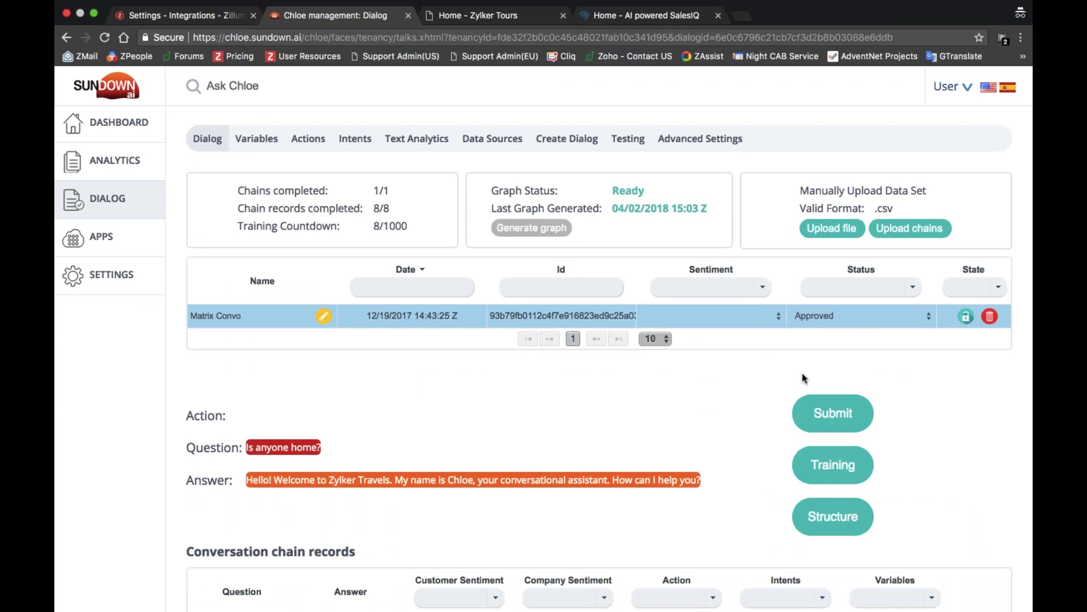
- Point out the valid file format for manually uploading a data set and magnify the upload options
double_click(836, 207)
scroll(837, 205, up, 5)
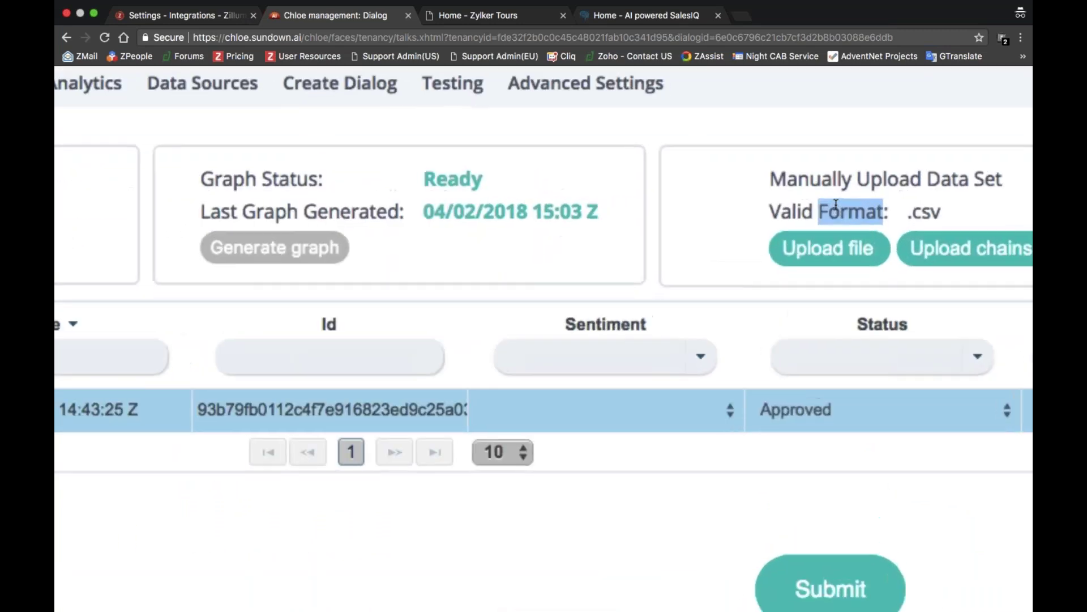
scroll(836, 205, right, 3)
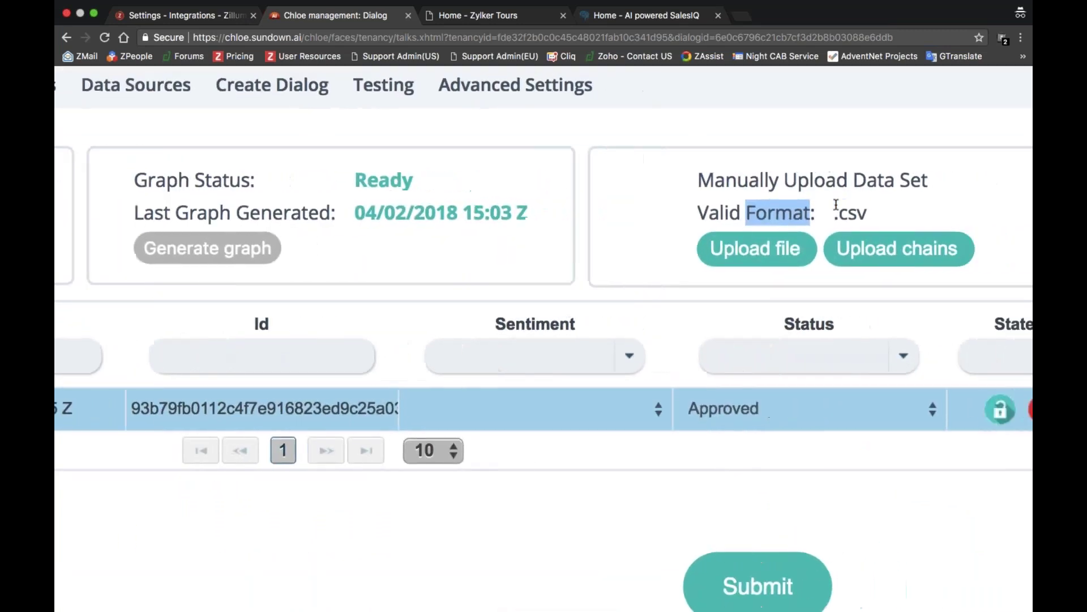
- Highlight the "Manually Upload Data Set" heading, reset the page magnification and look over the conversation chain records of Matrix Convo
triple_click(774, 180)
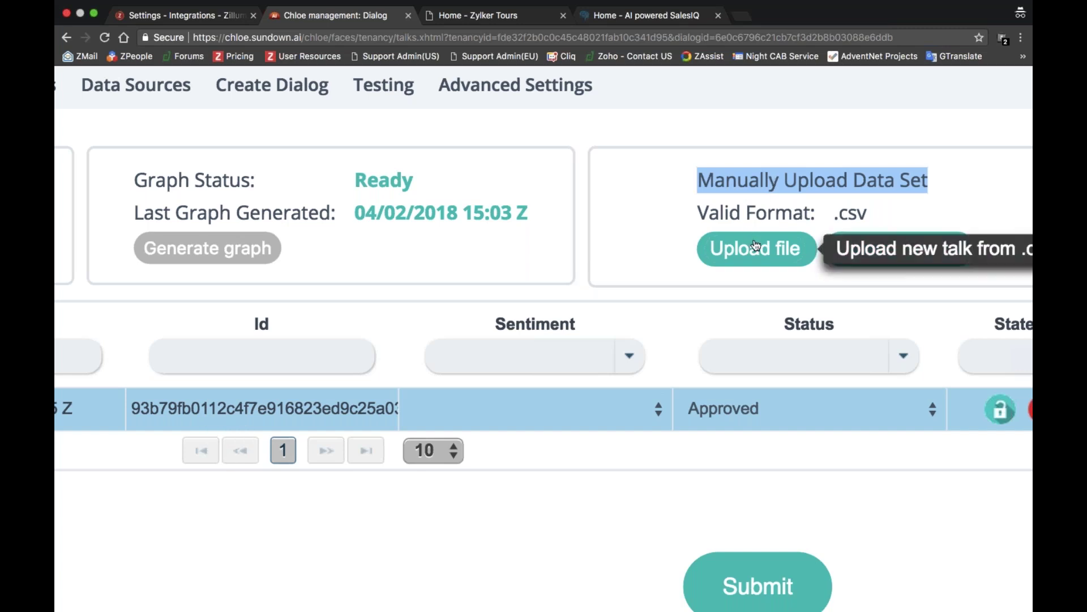
scroll(756, 245, right, 3)
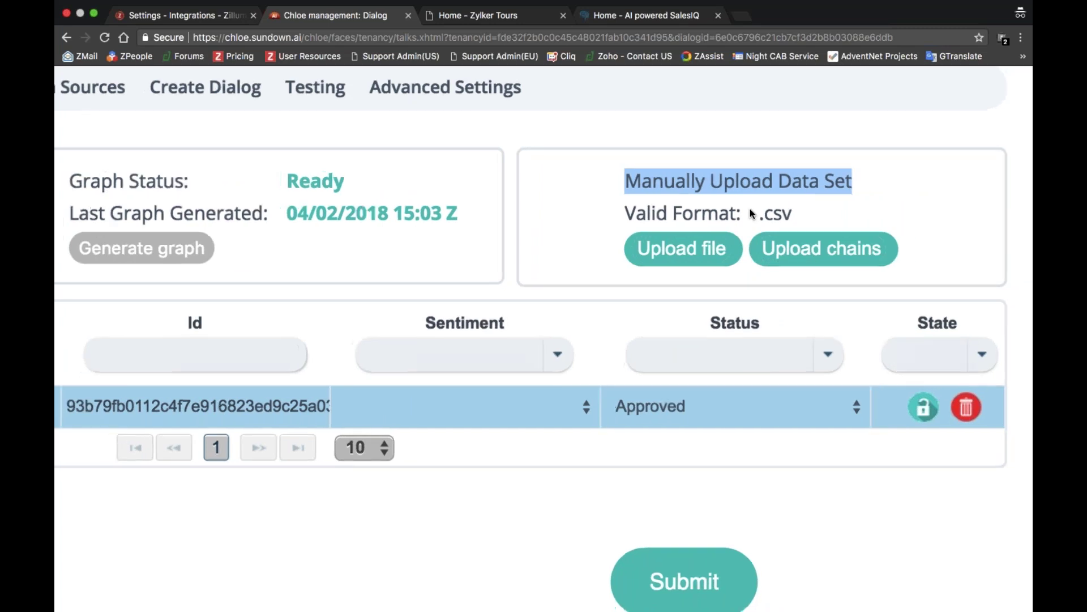
key(super+0)
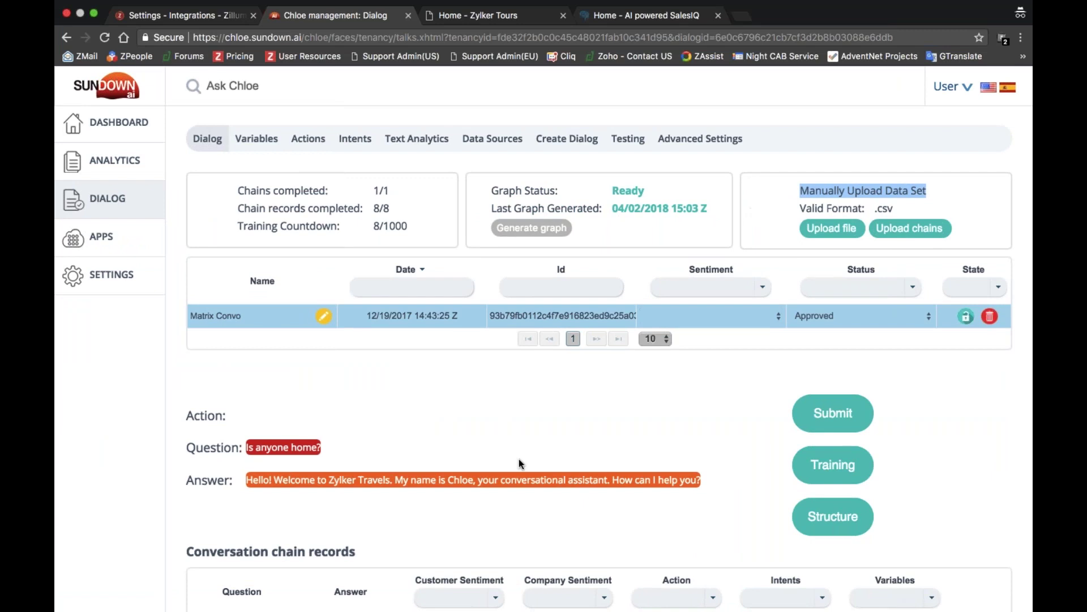
scroll(521, 463, down, 5)
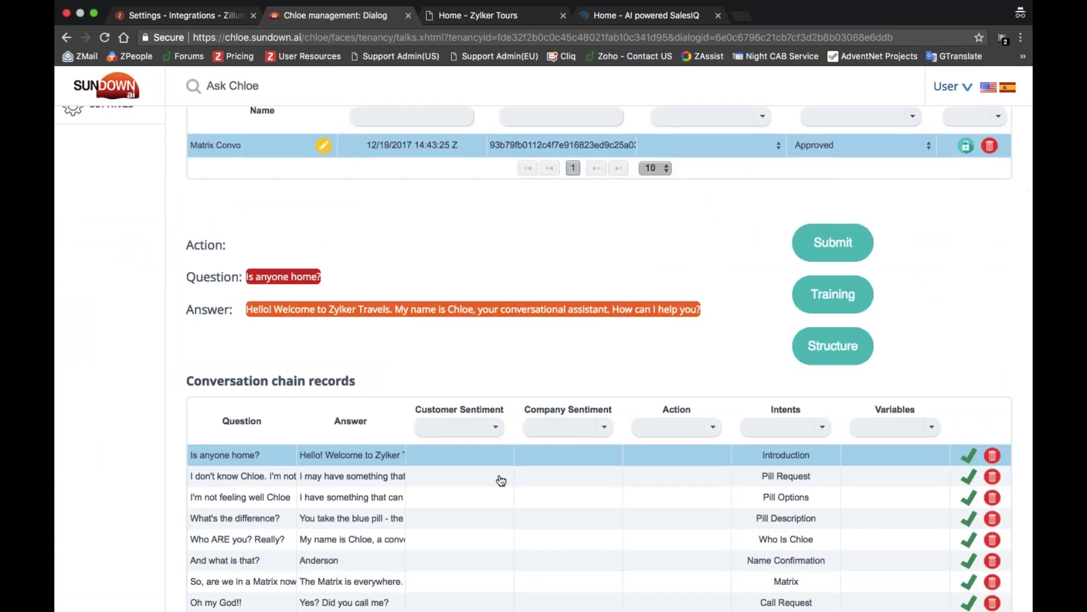
scroll(499, 472, up, 5)
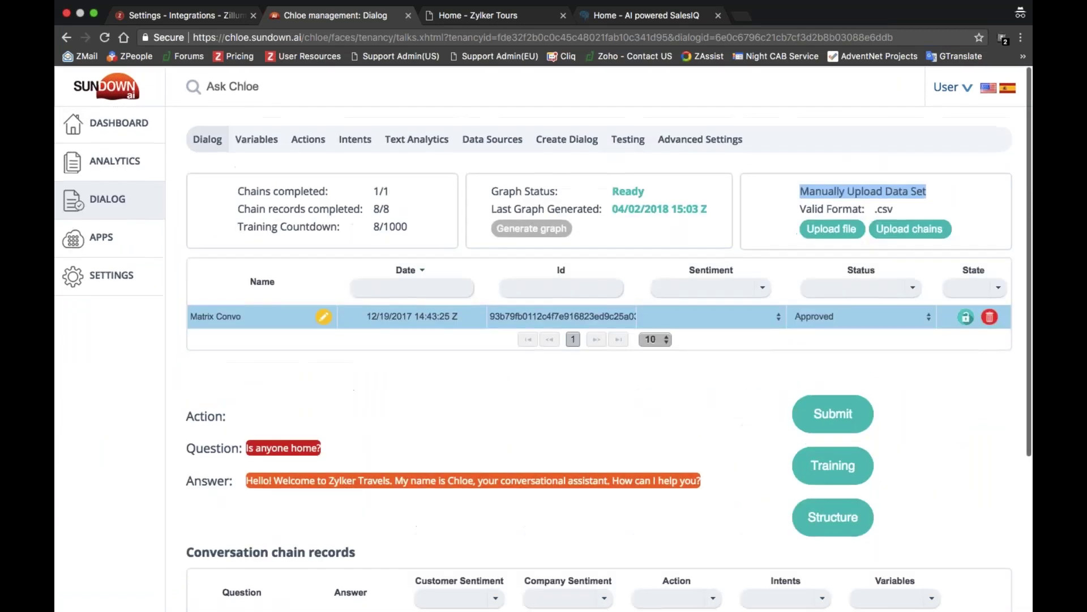
- View the Variables and Actions pages of the Chloe portal and return to the Dialog page
click(265, 138)
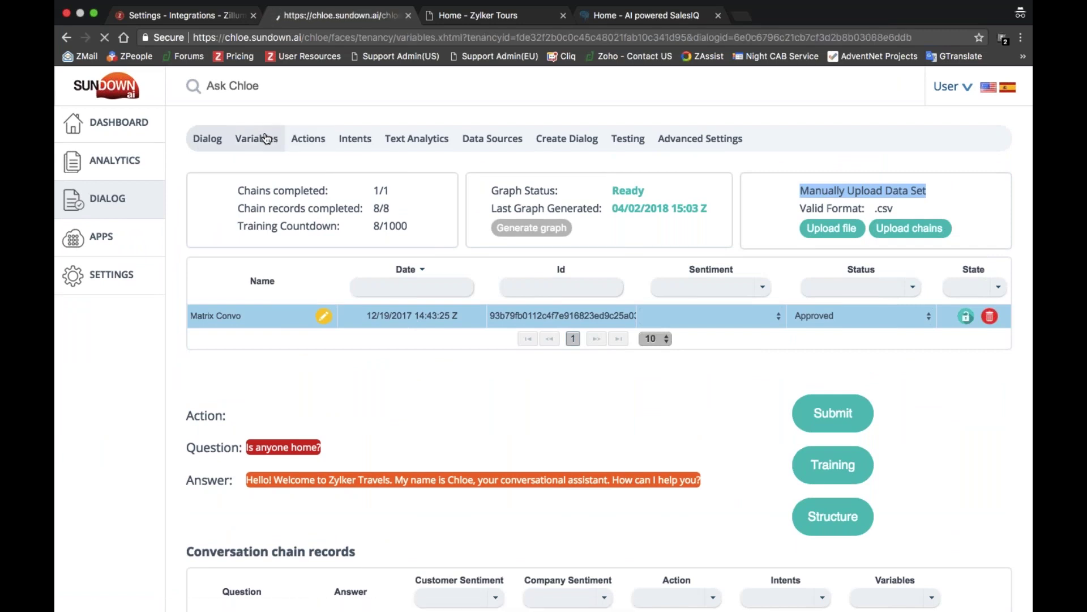
click(304, 140)
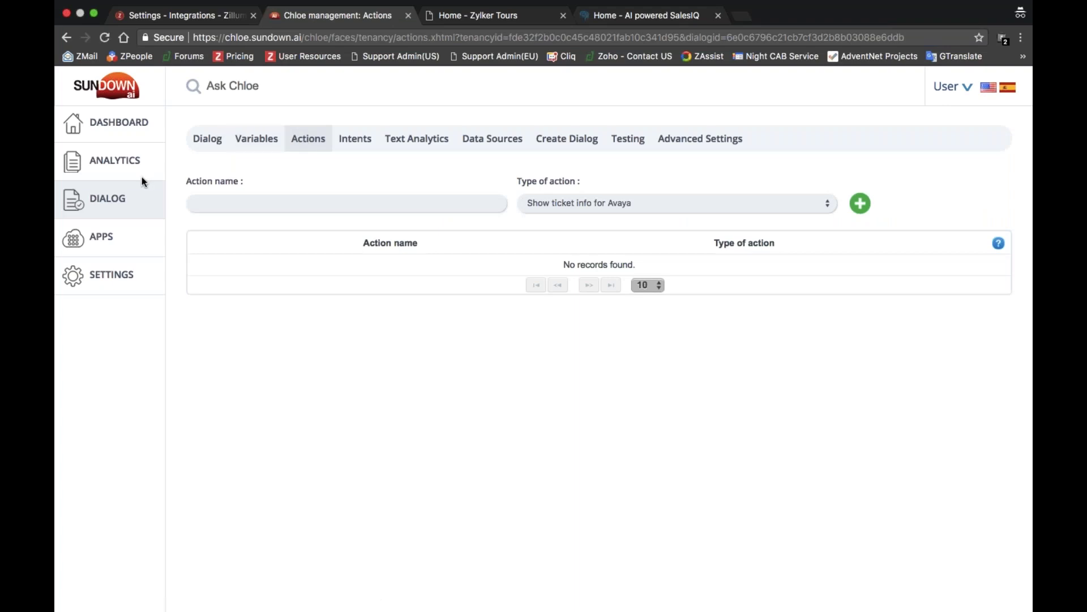
click(204, 141)
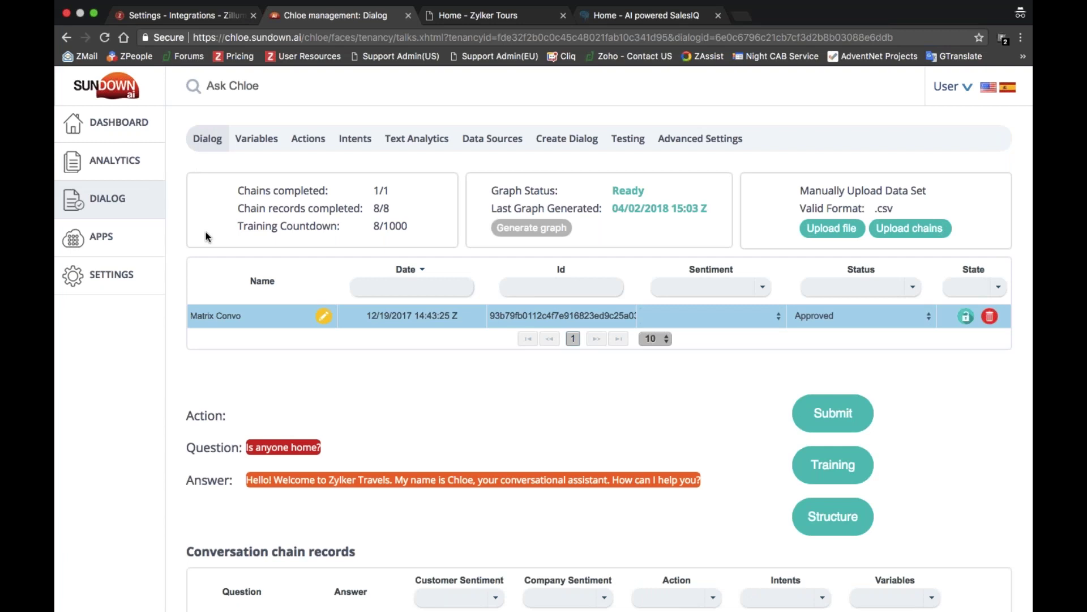
- Switch to the SalesIQ settings, look at the Zylker-Tours website entry and return to the Websites list
click(188, 16)
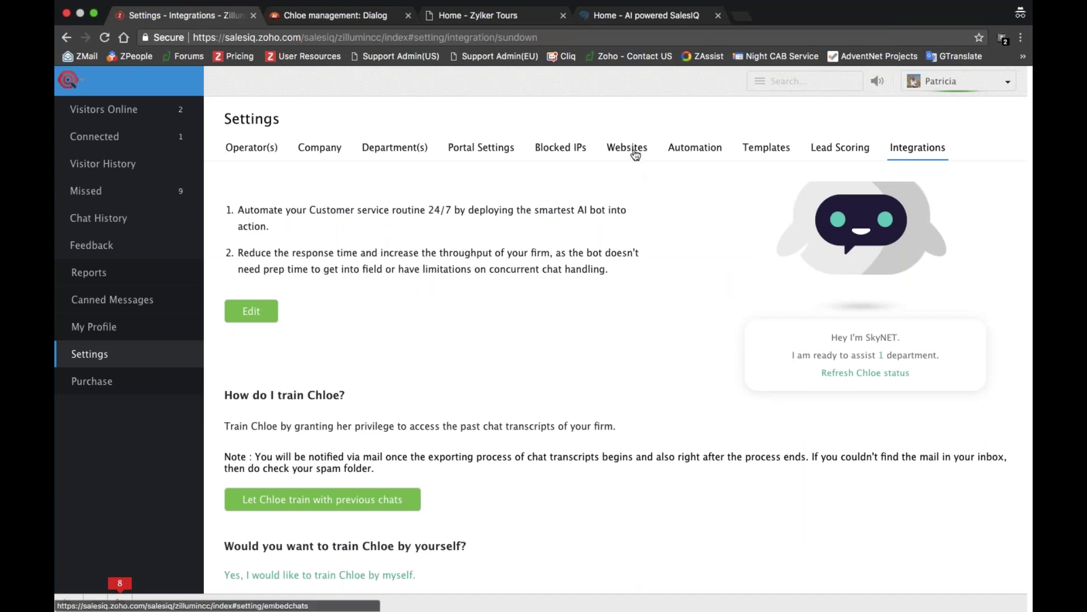
click(148, 355)
click(630, 153)
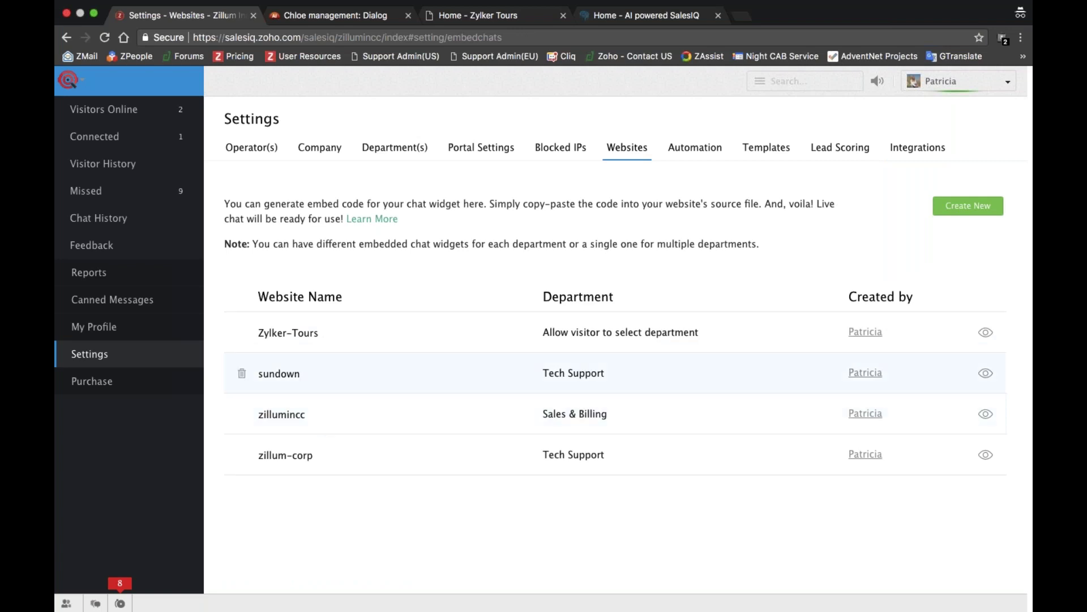
click(358, 345)
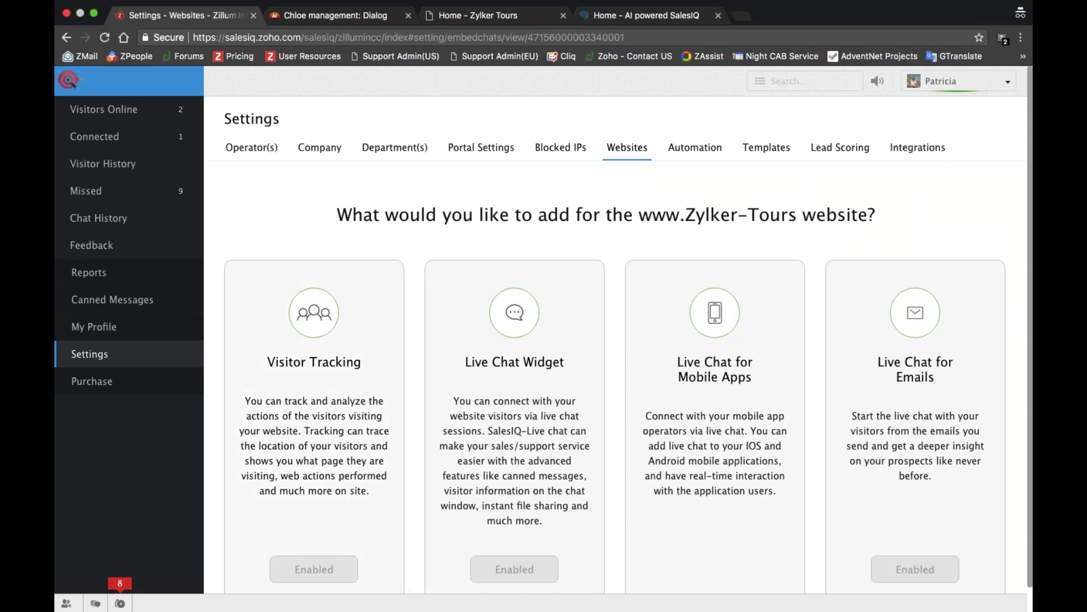
click(625, 147)
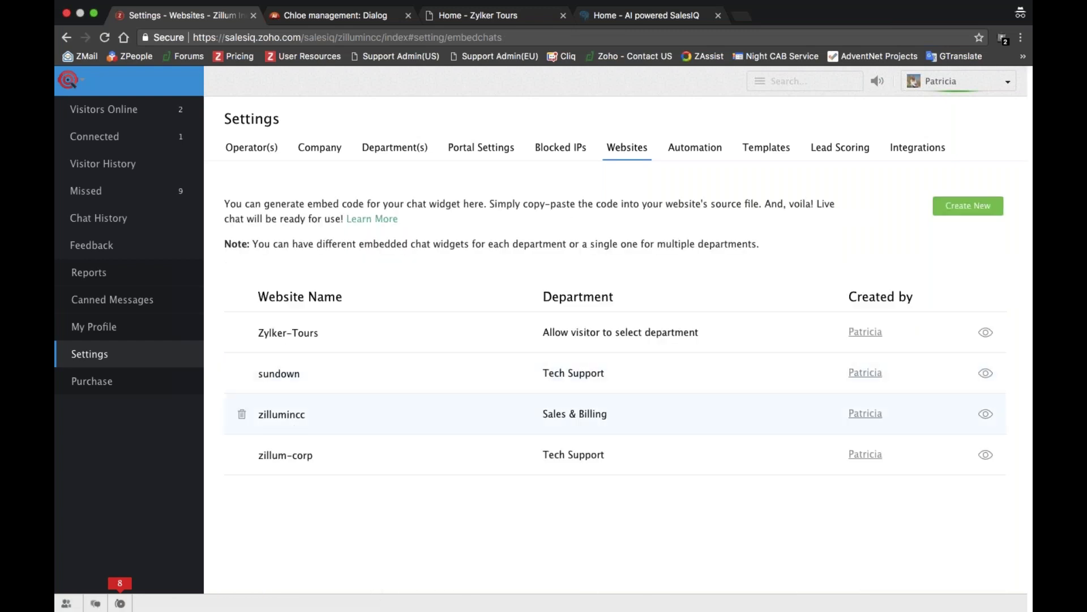
- Open the chat window configurations of the sundown website's Live Chat Widget
click(377, 390)
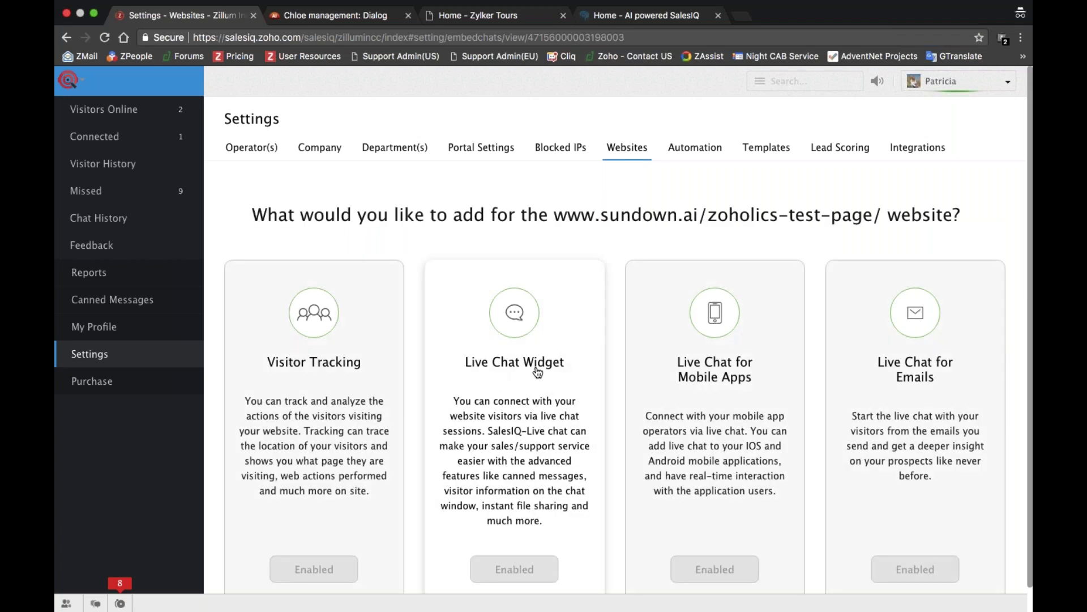
click(544, 375)
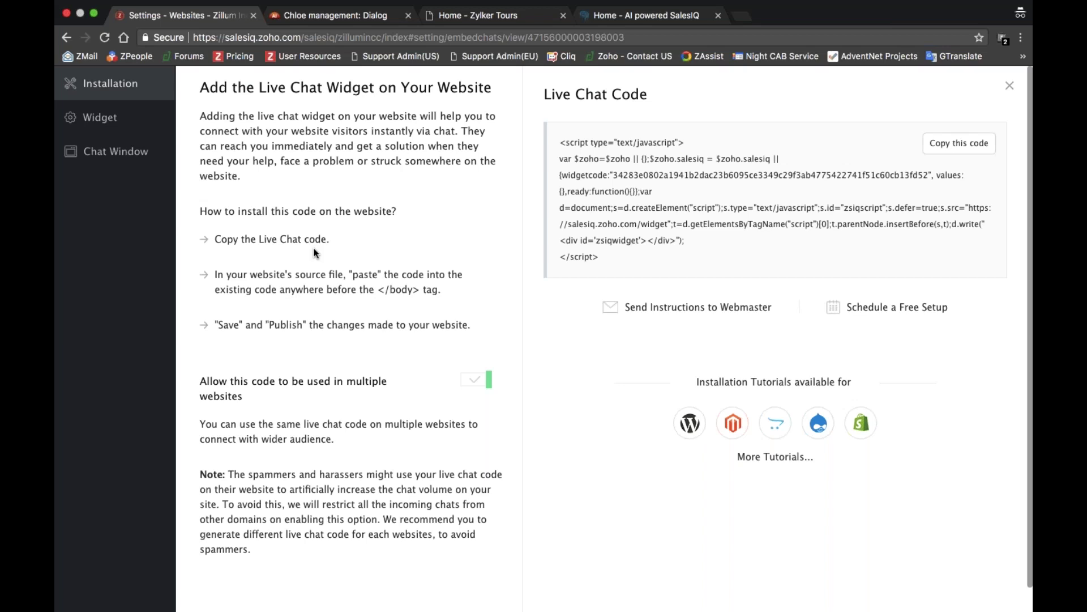
click(132, 157)
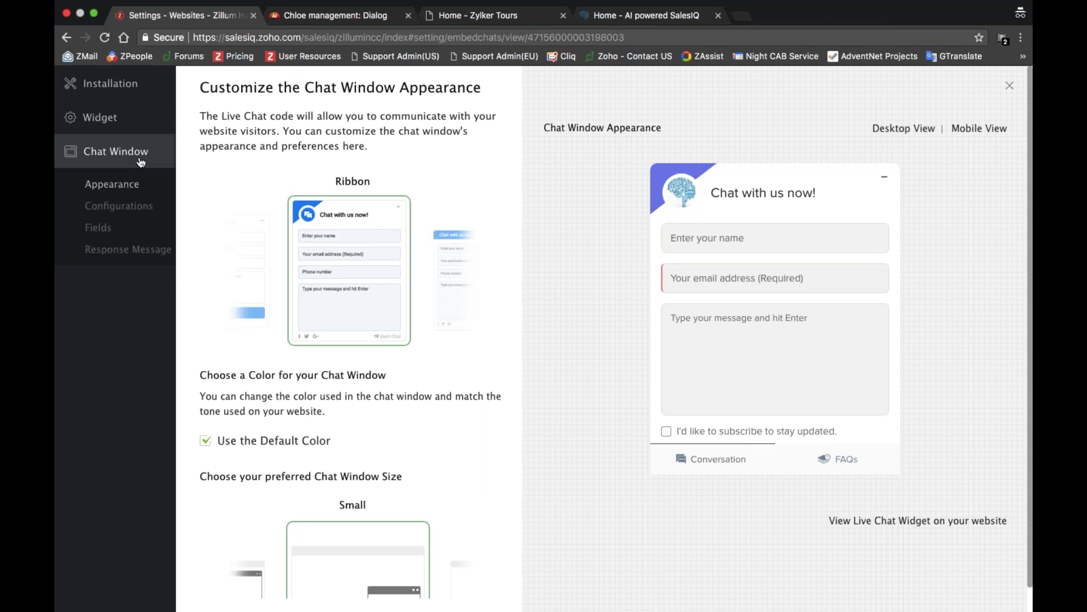
click(114, 208)
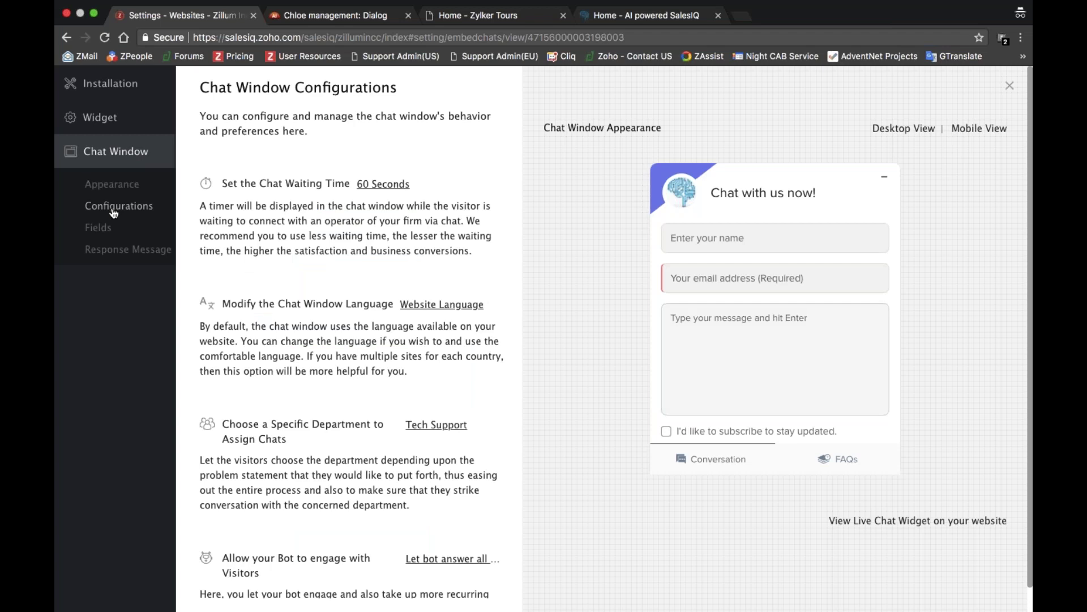
scroll(360, 338, down, 5)
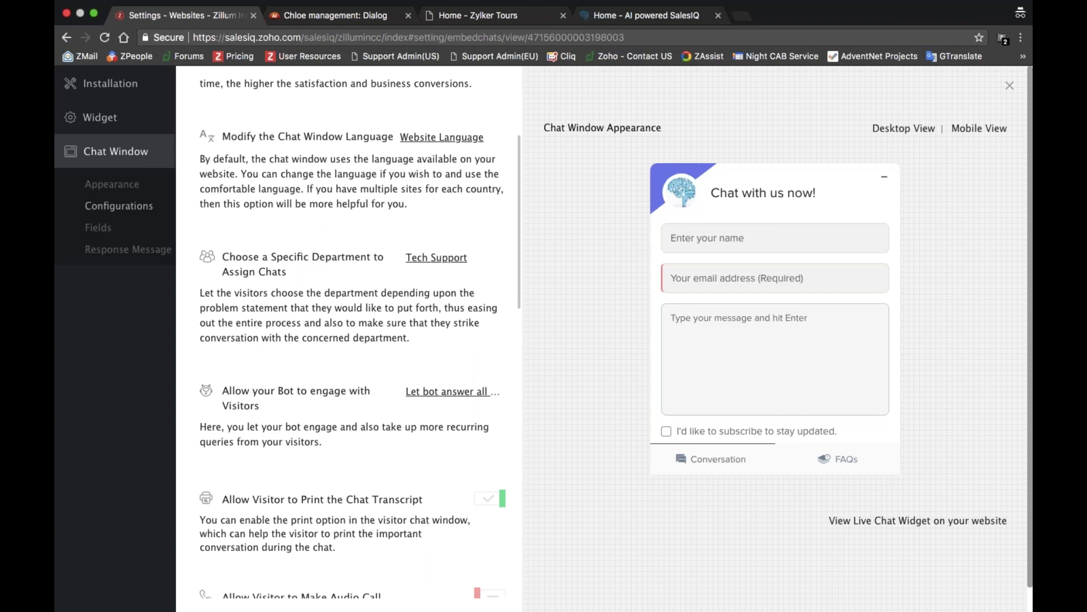
- Highlight the "Allow your Bot to engage with Visitors" setting and show its available options
triple_click(267, 395)
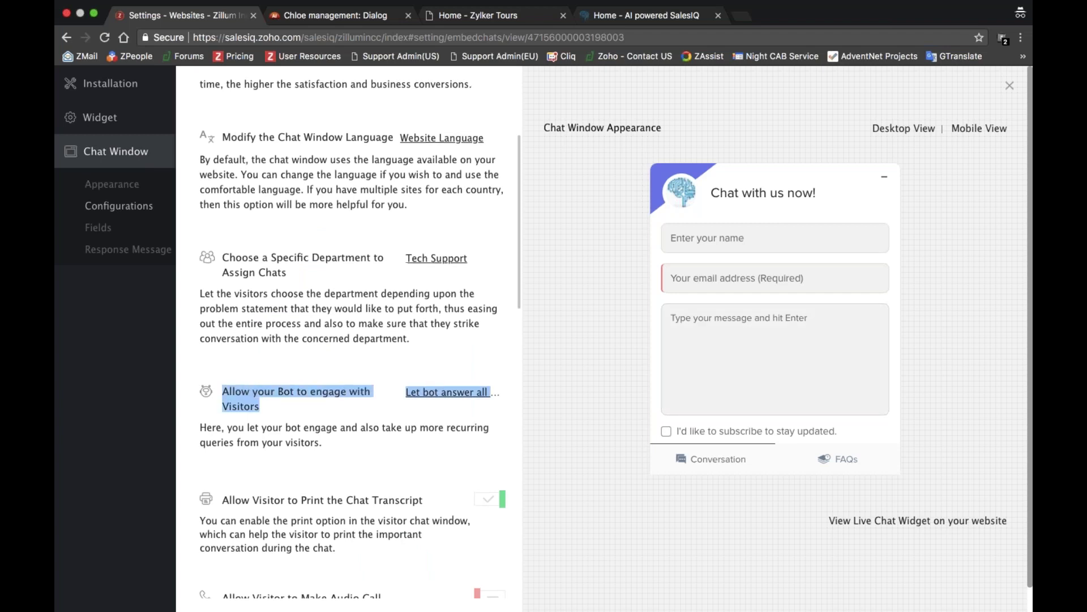
scroll(353, 338, up, 1)
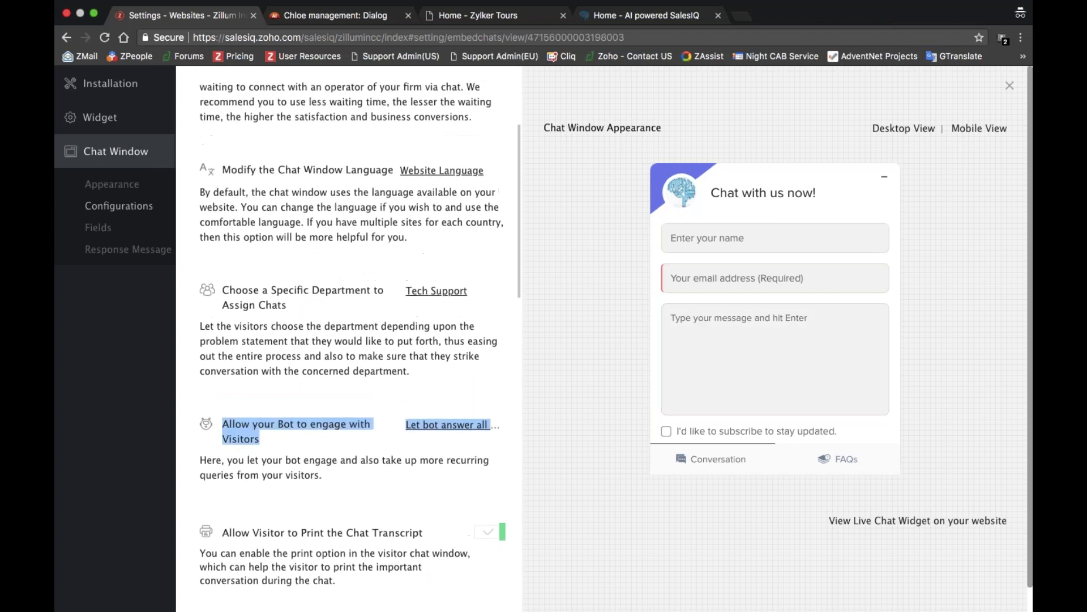
scroll(265, 439, up, 1)
click(265, 439)
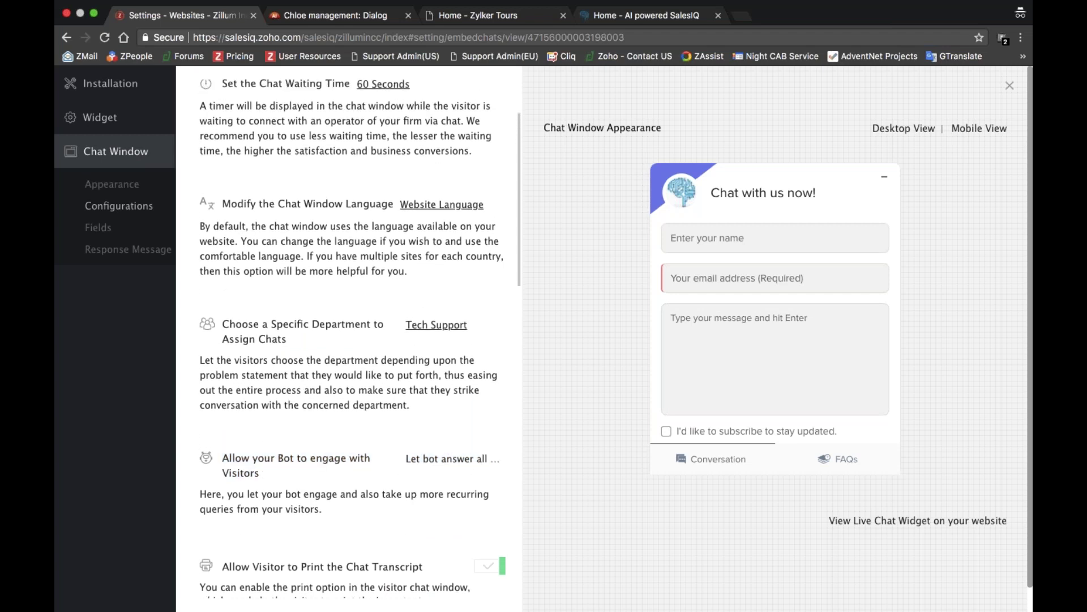
click(449, 459)
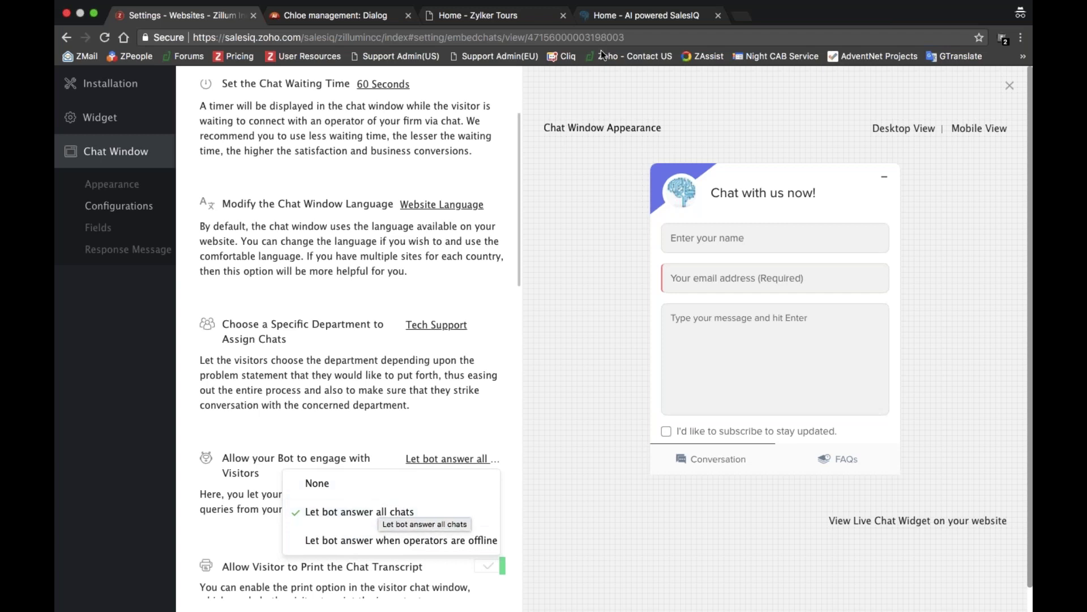
- Switch to the AI powered SalesIQ site and highlight the "Want to connect with a human ?" question in the SkyNET chat
click(630, 17)
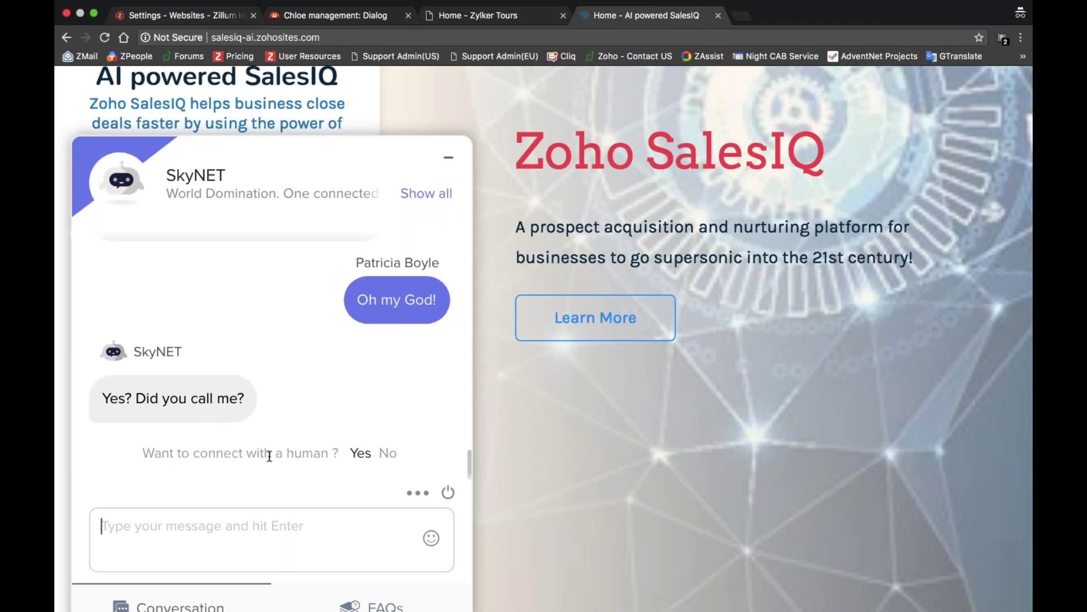
triple_click(269, 456)
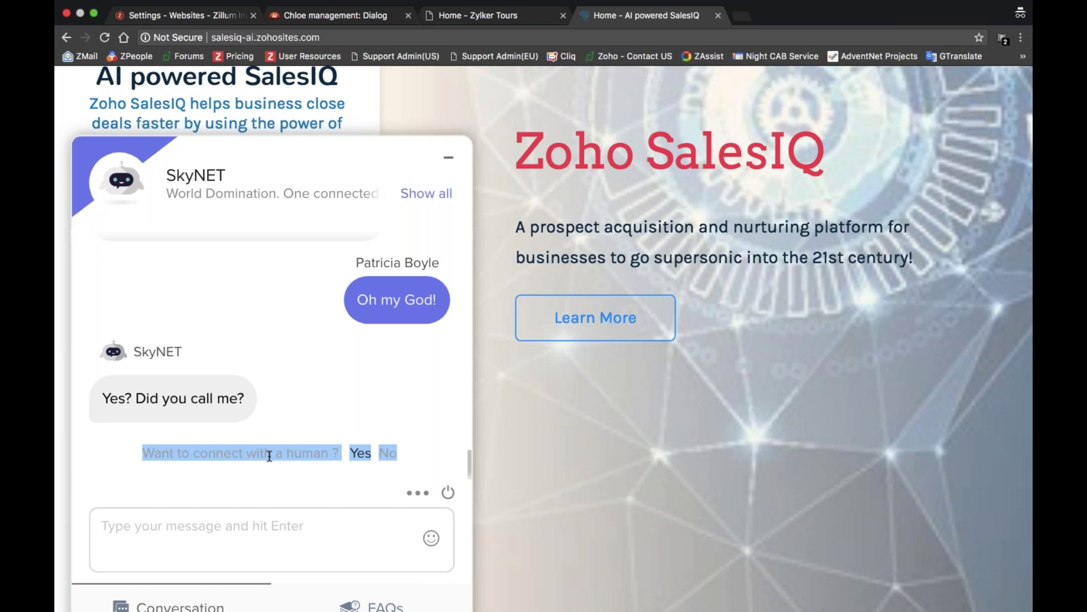
- Return to the SalesIQ settings, point out "Let bot answer when operators are offline" and close the widget settings without changing the option
click(231, 18)
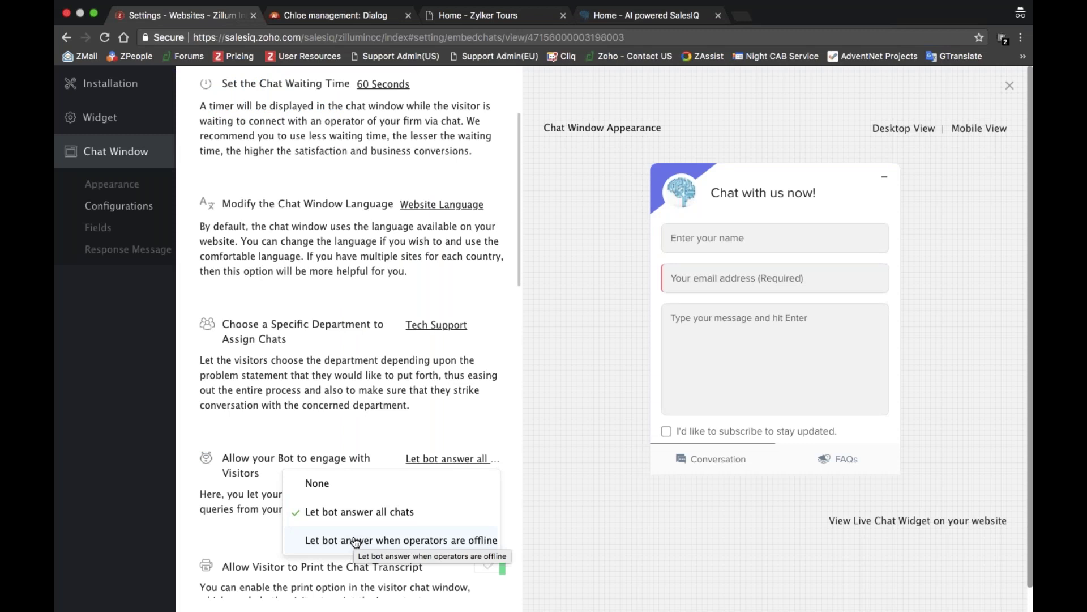
click(345, 415)
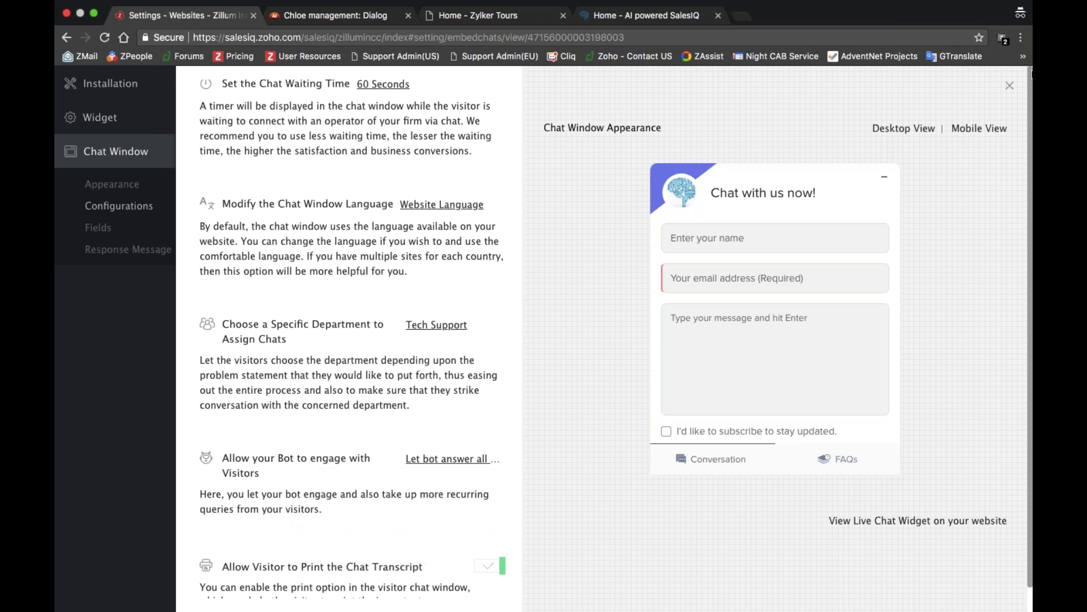
click(1009, 86)
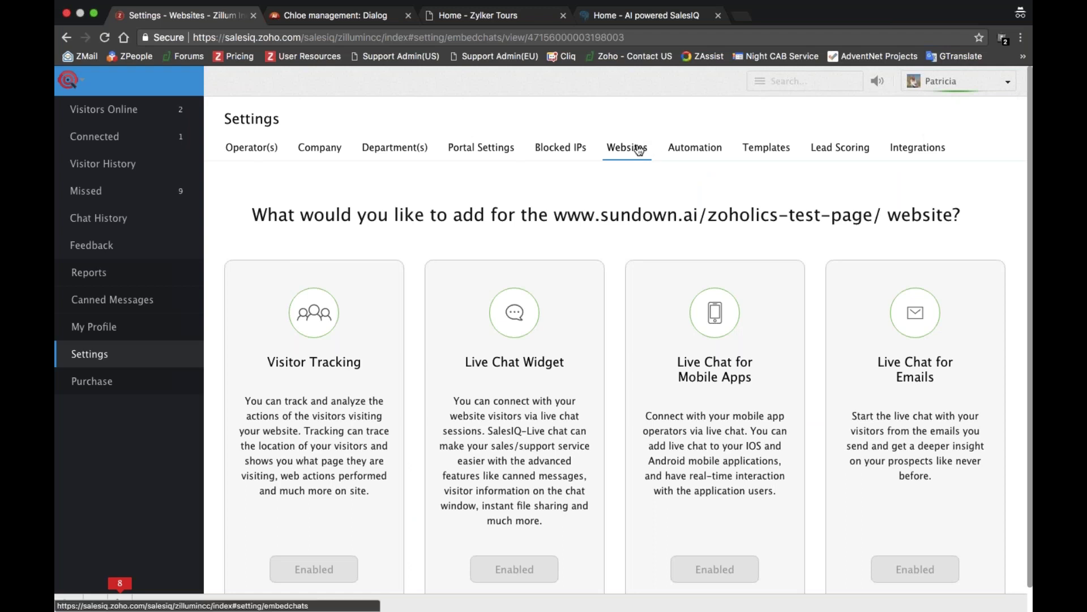
- Reopen the sundown widget's chat window configurations, highlight "Allow your Bot to engage with Visitors" and close the widget settings
click(546, 330)
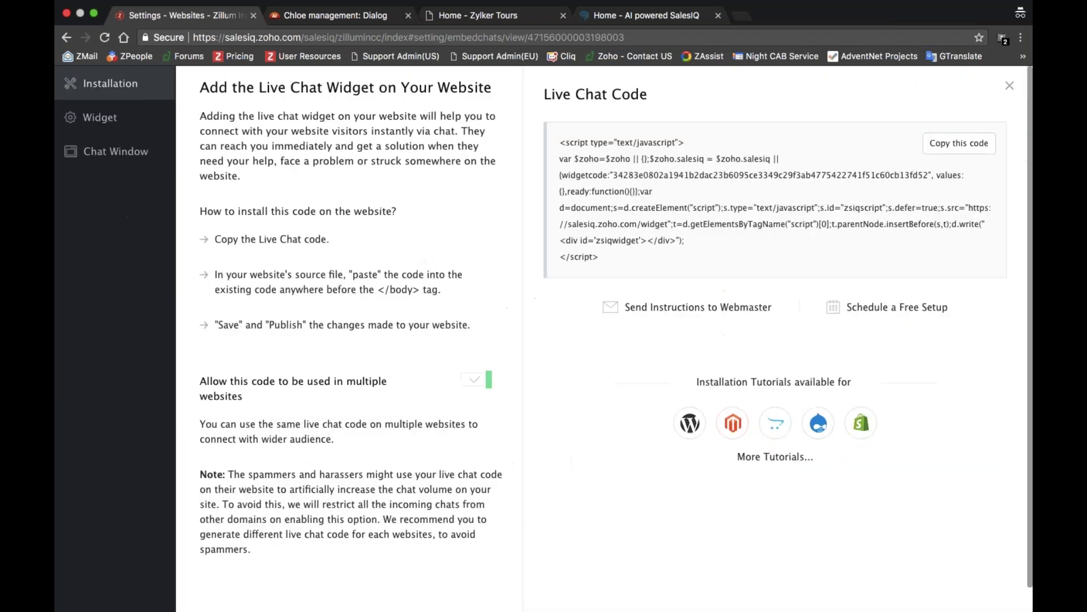
click(136, 158)
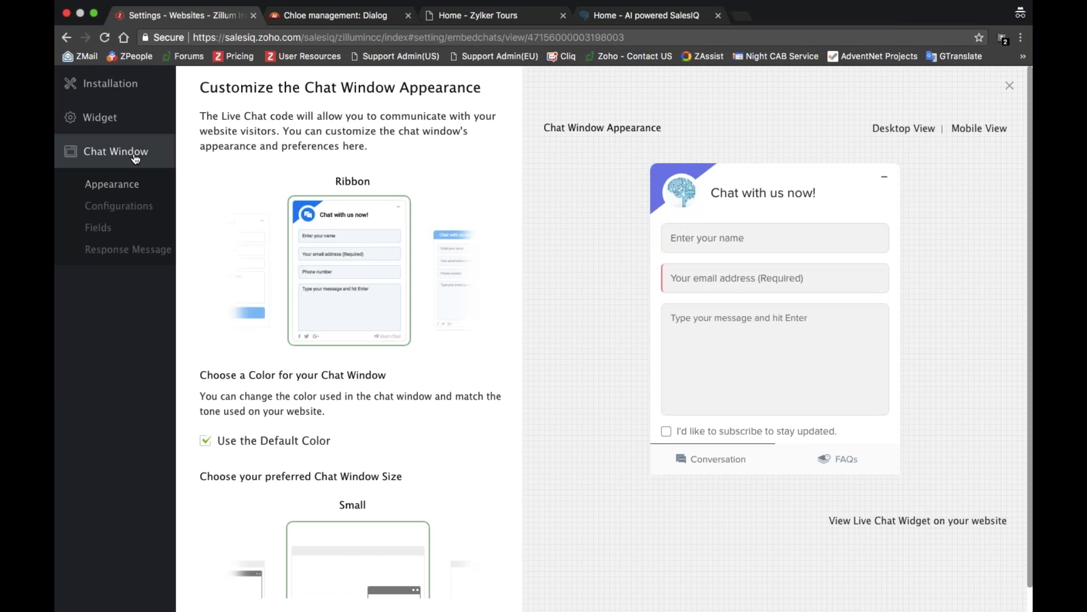
click(118, 206)
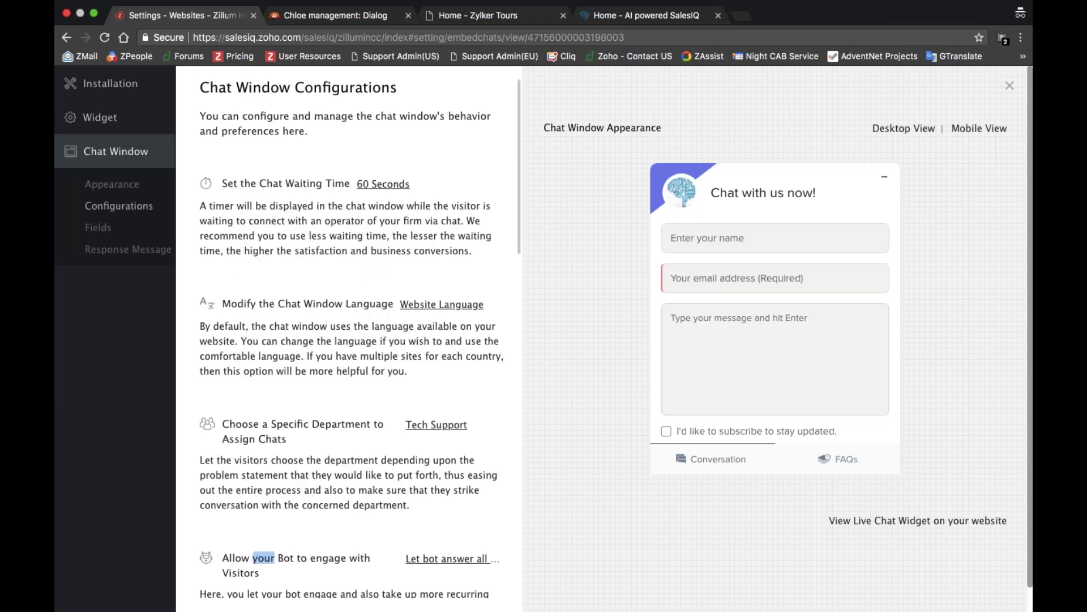
triple_click(263, 558)
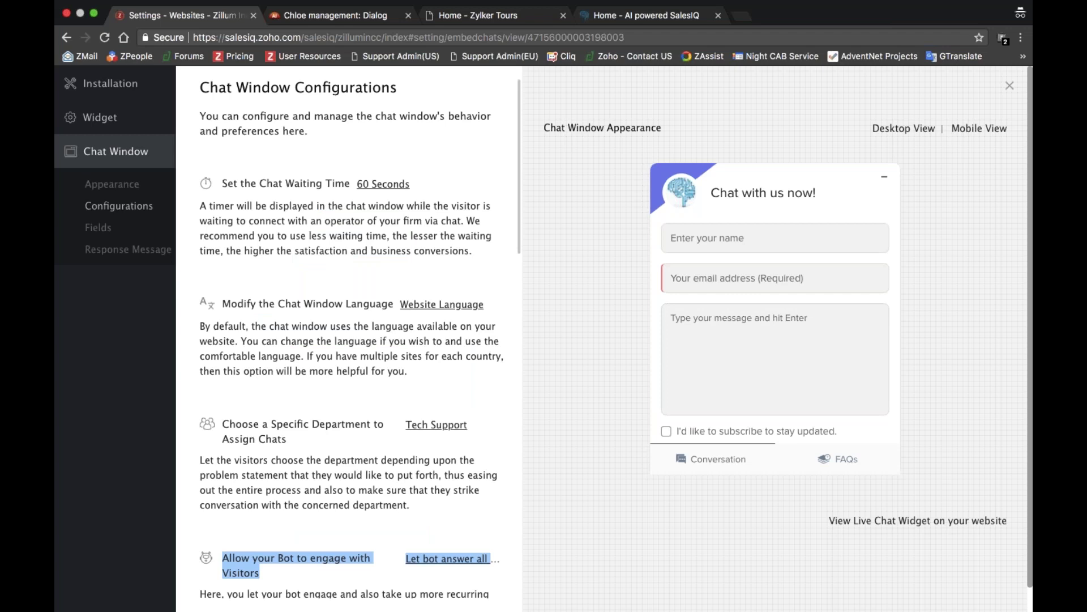
click(1010, 86)
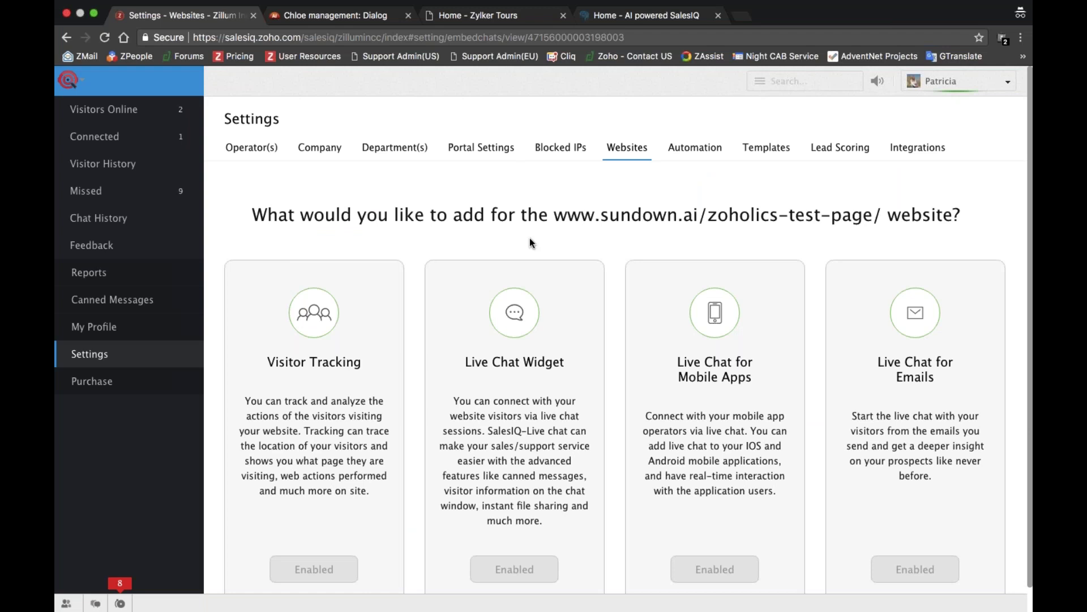
- Open the Tech Support department, highlight its "Associated bot" setting and show the selectable bots
click(385, 160)
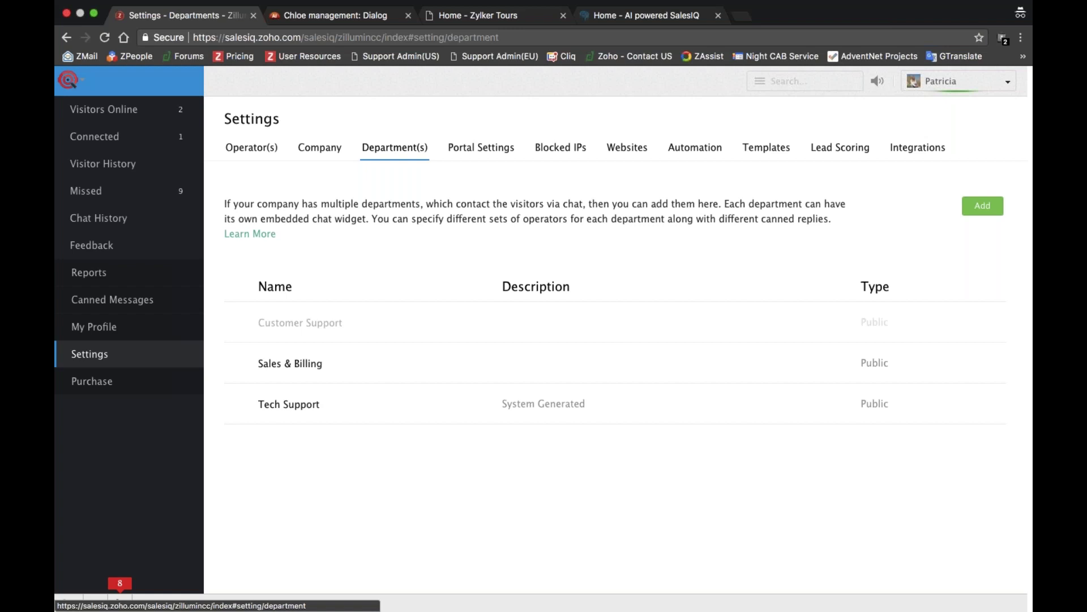
click(308, 406)
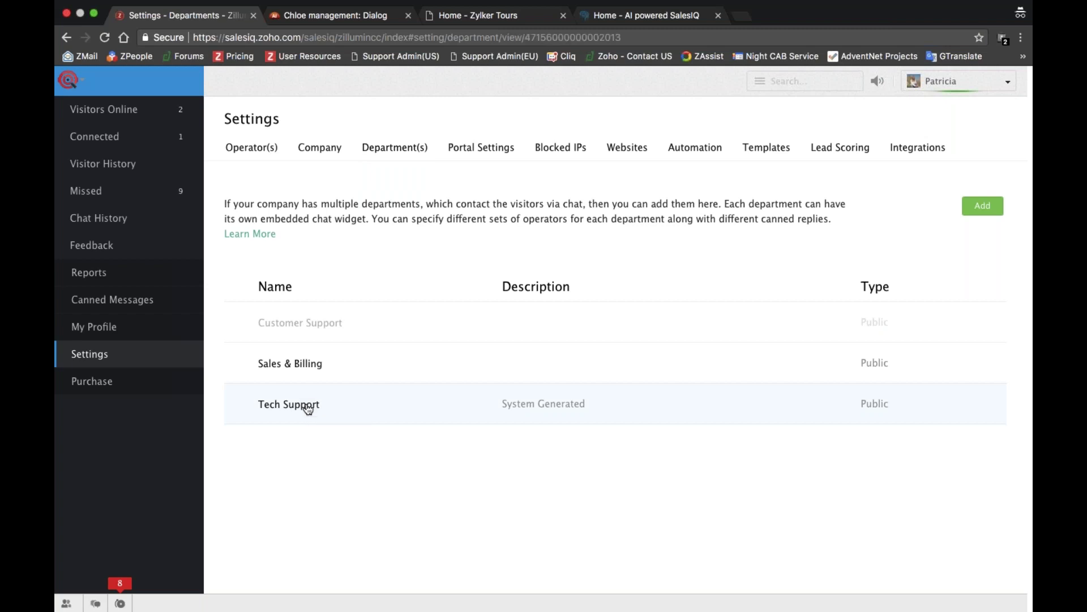
triple_click(285, 438)
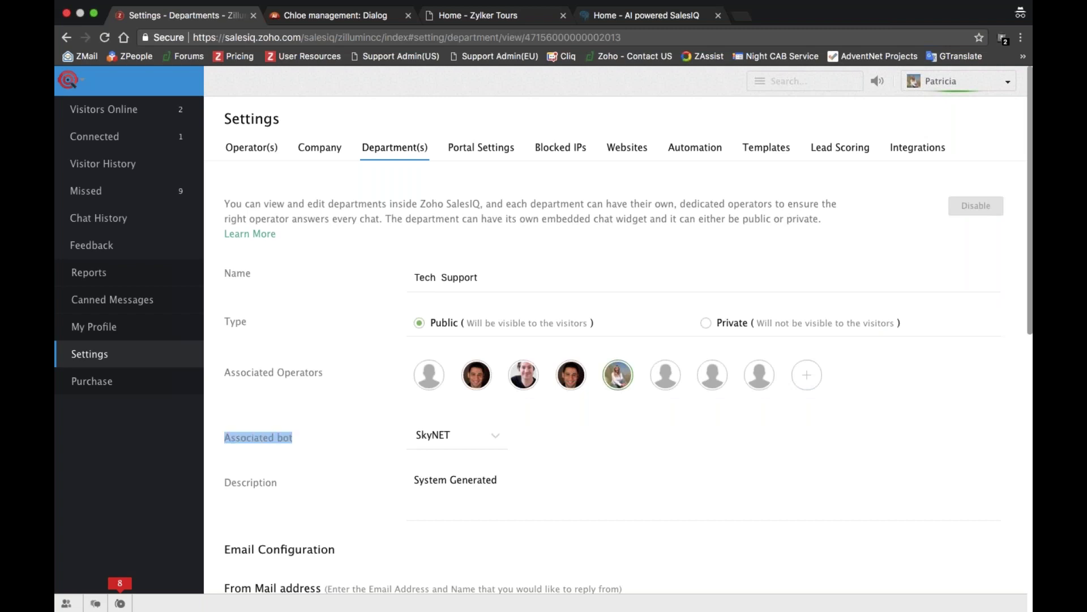
click(433, 436)
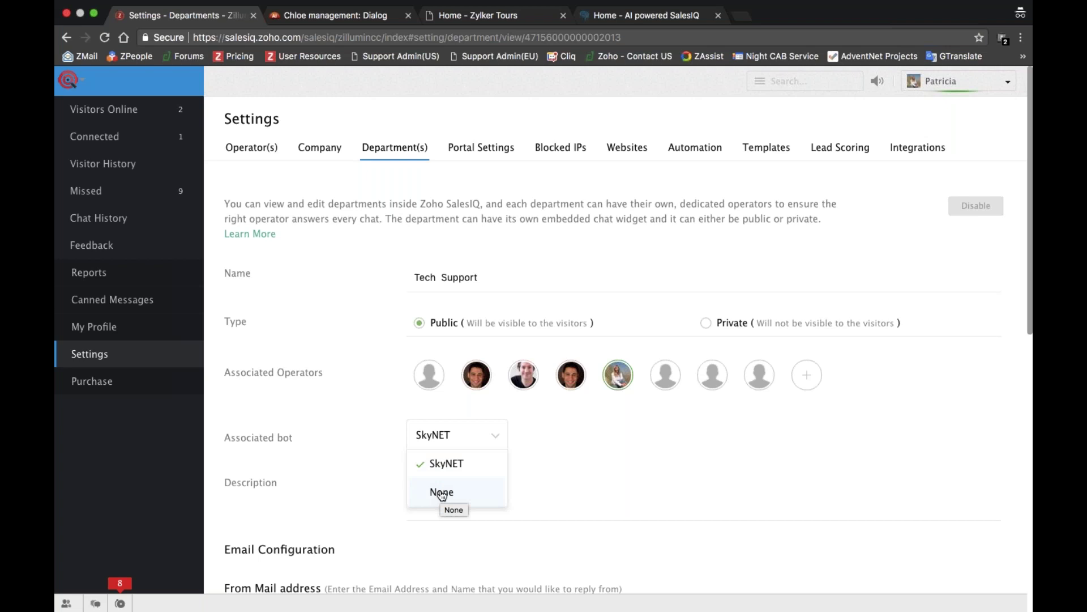
- Return to the department list, switch to the slideshow and advance it to the FYI slide
click(406, 144)
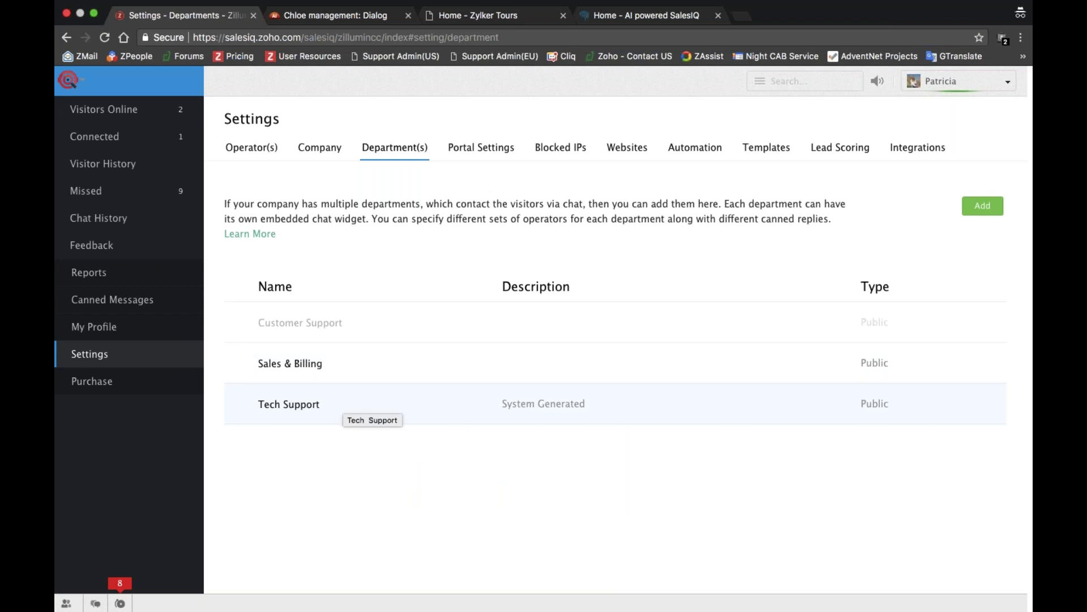
click(633, 157)
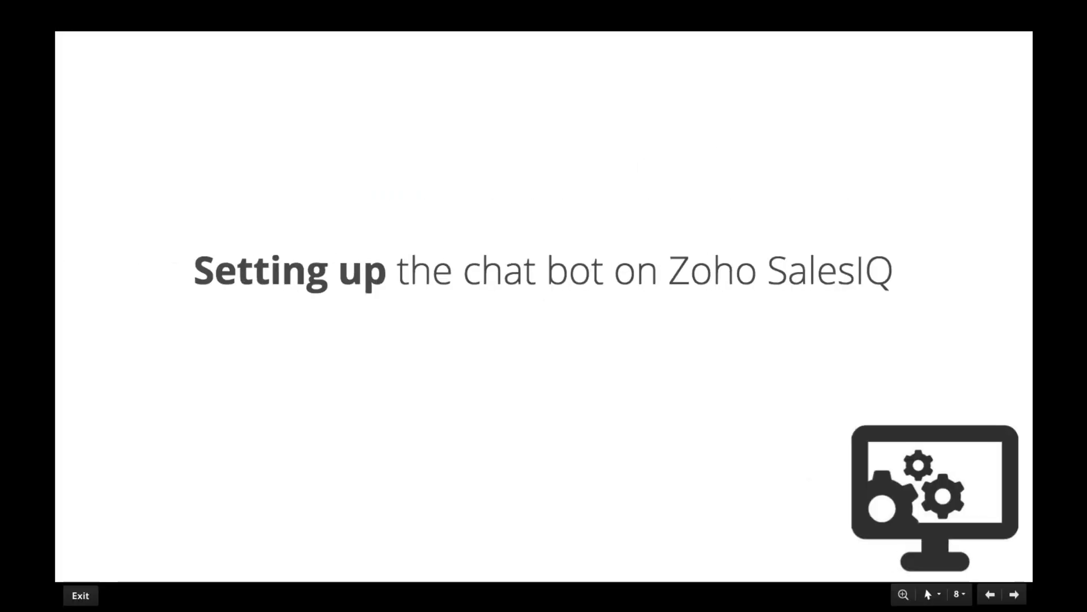
key(Right)
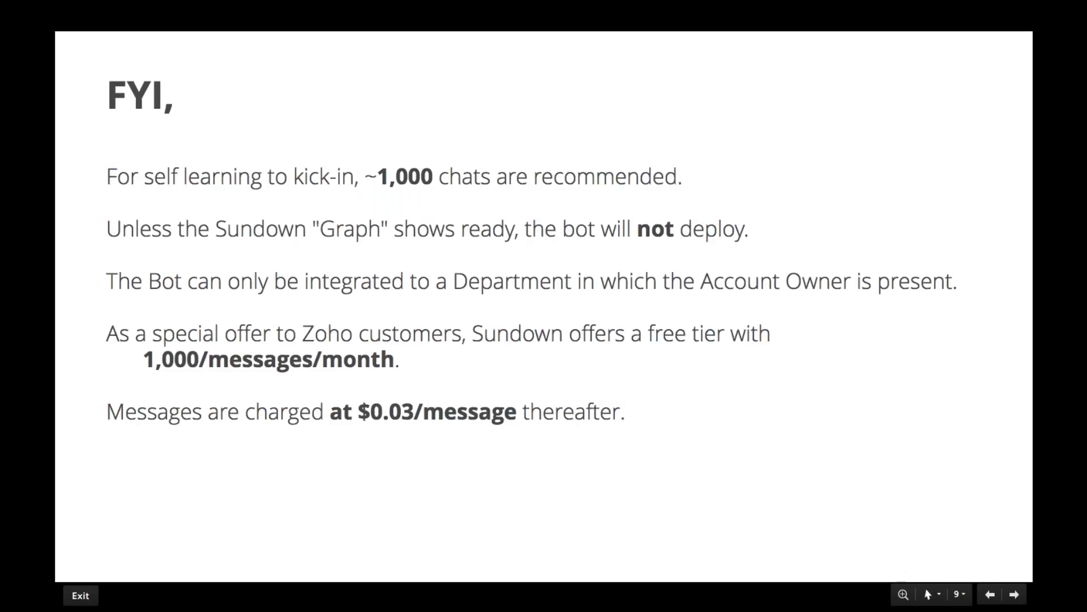
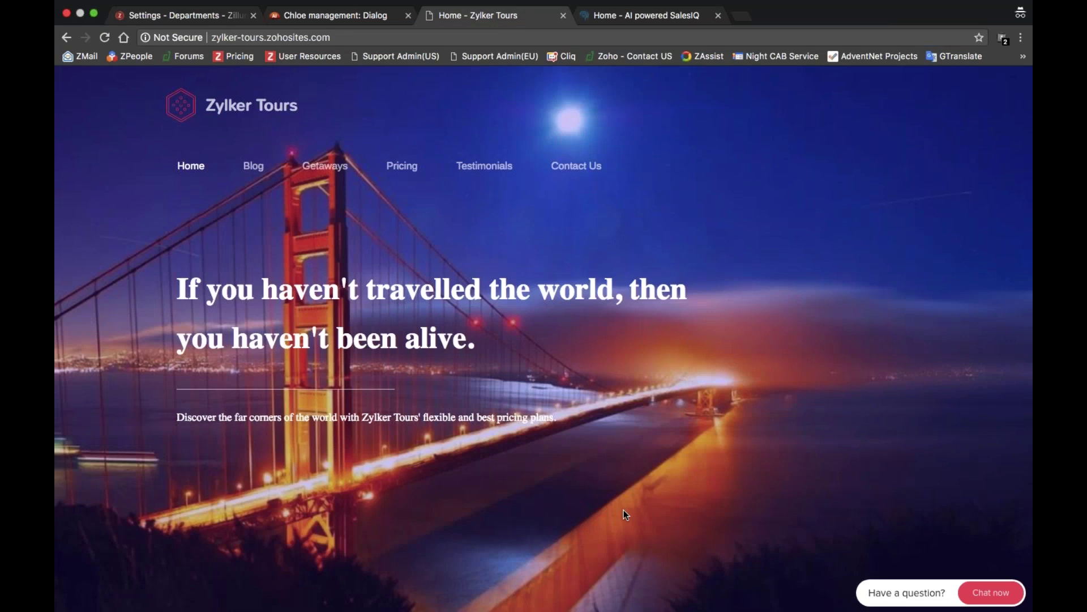
- On the Zylker Tours site, show the chat widget's department choices and open its Tech Support FAQ articles
click(874, 589)
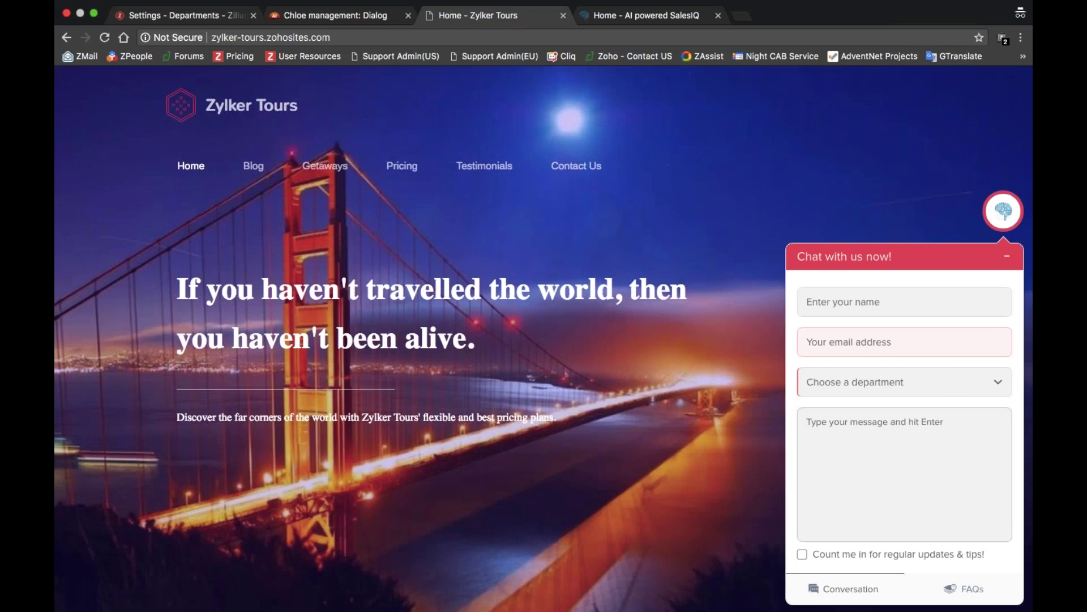
click(855, 382)
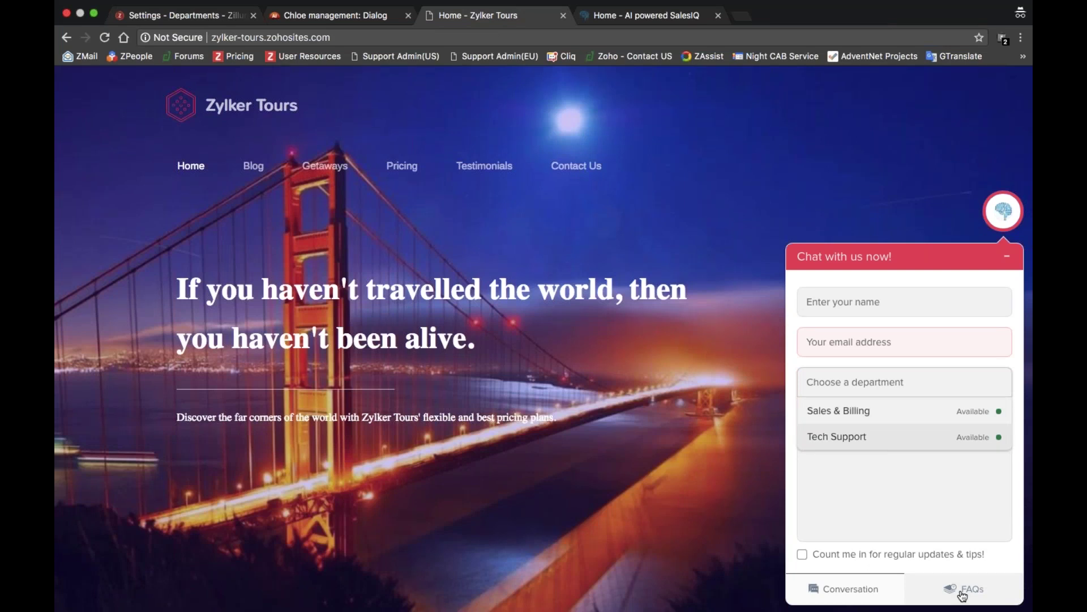
click(962, 594)
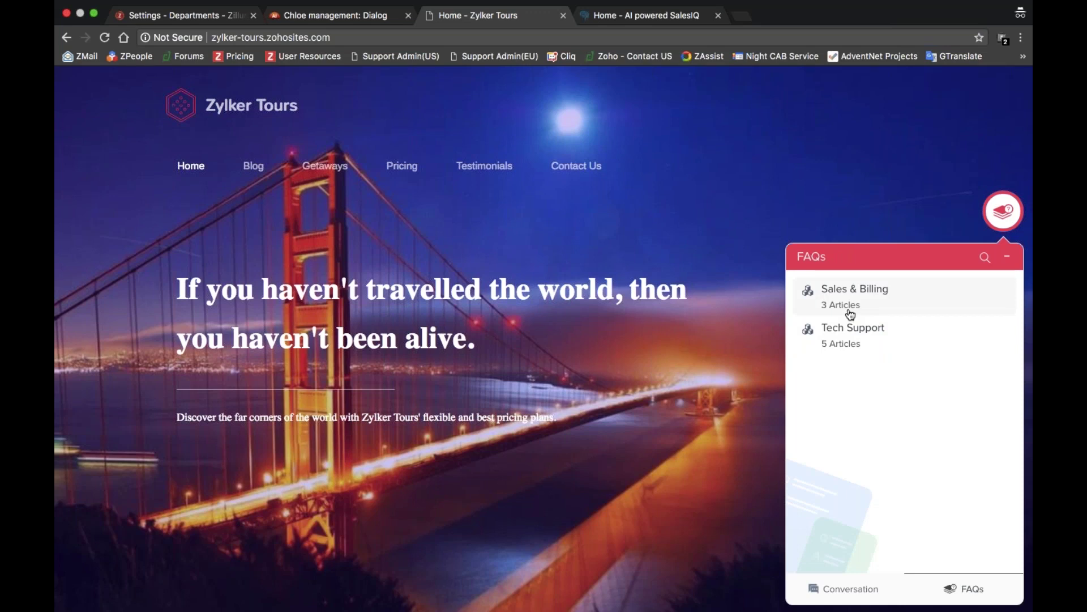
click(851, 342)
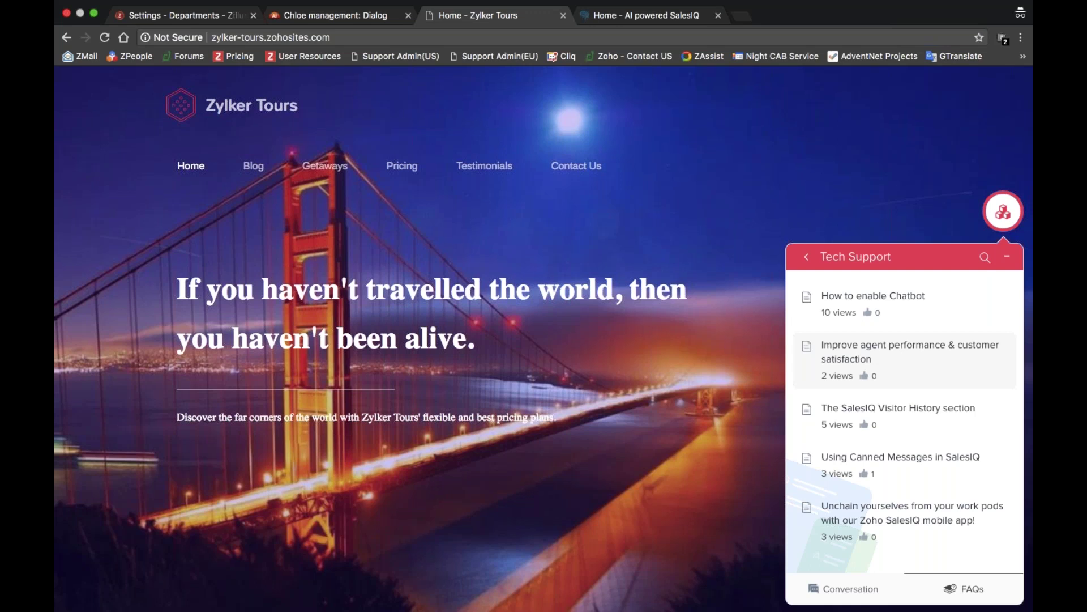
- Open the "How to enable Chatbot" article, read through it and return to its beginning
click(904, 315)
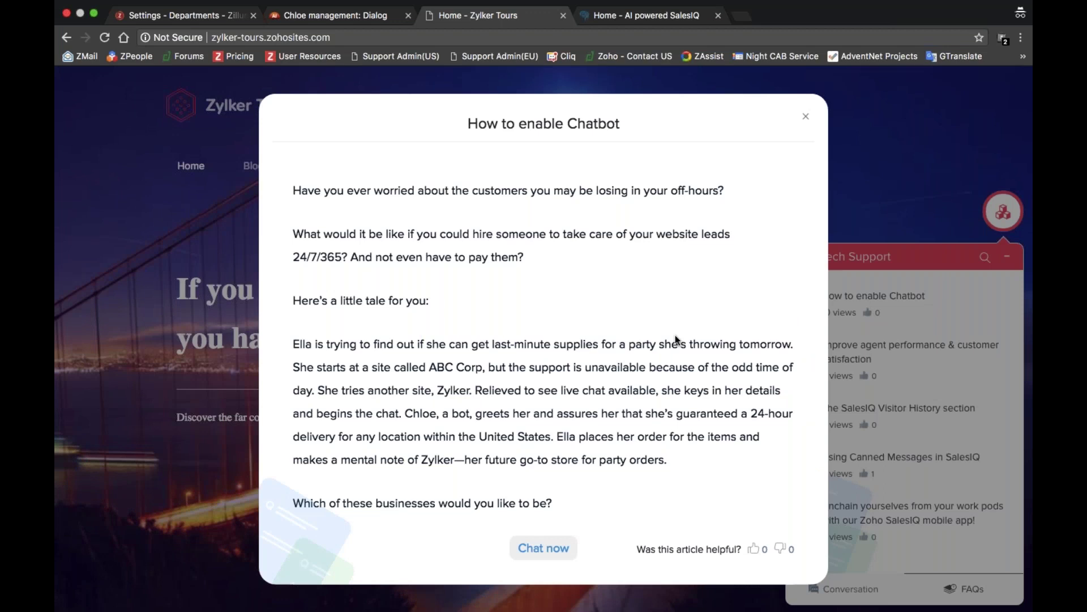
scroll(676, 338, down, 4)
scroll(676, 338, down, 6)
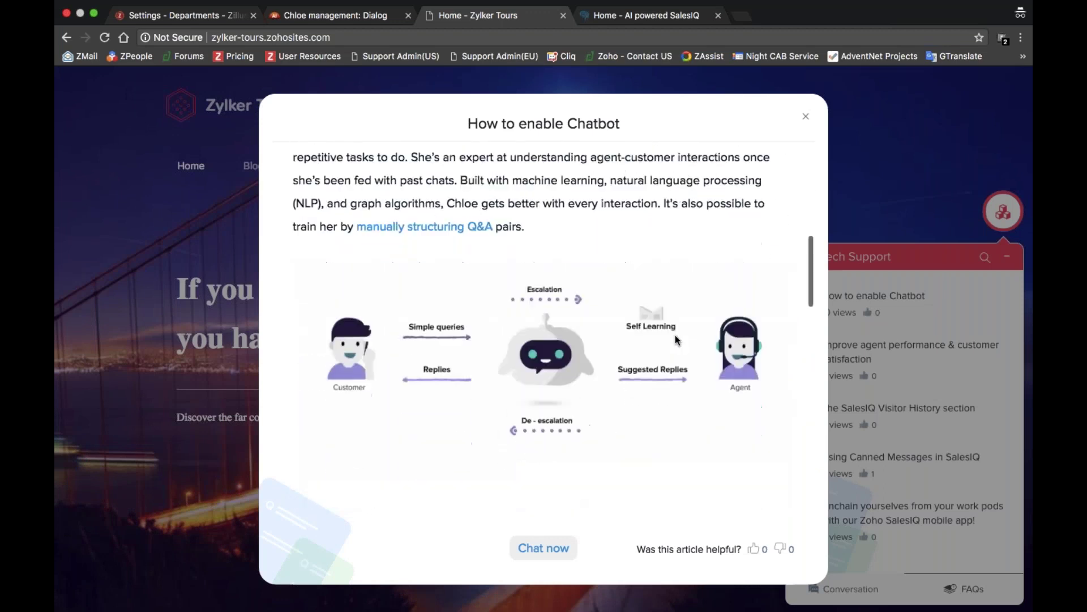
scroll(676, 339, down, 3)
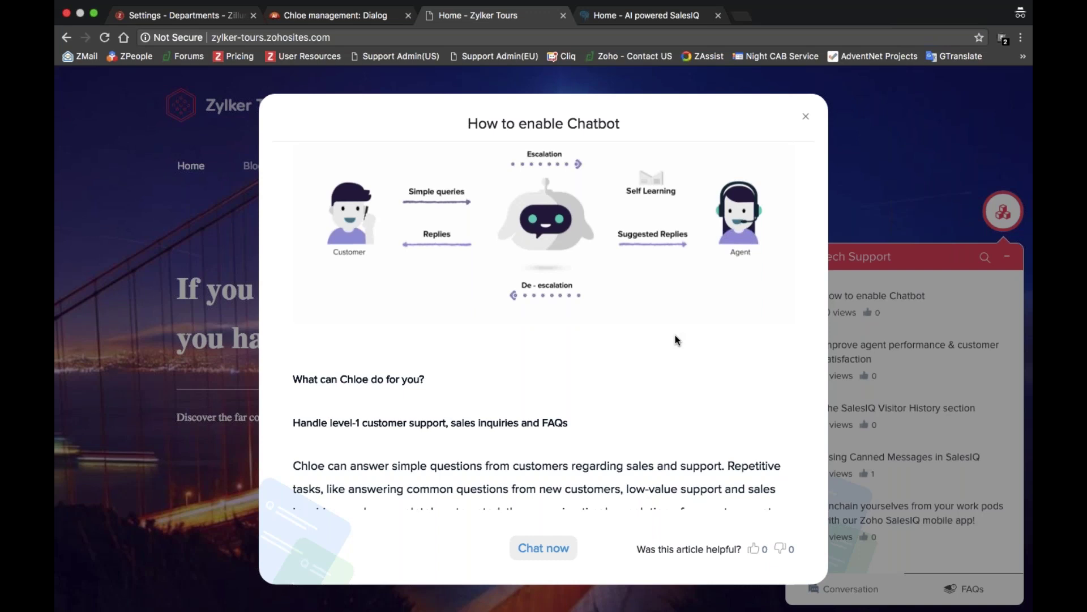
scroll(675, 338, down, 7)
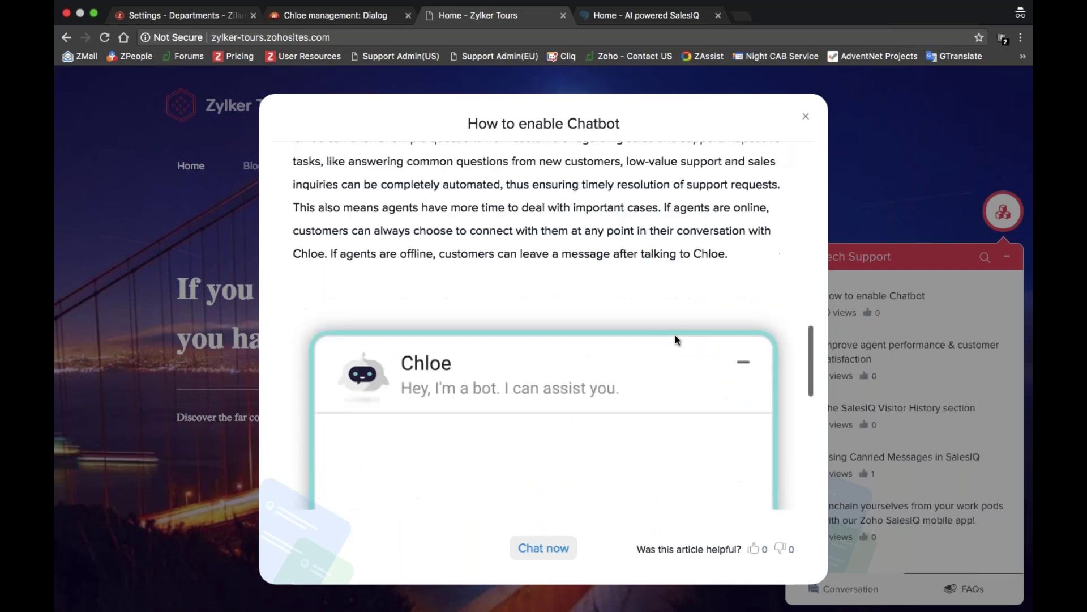
scroll(675, 338, down, 7)
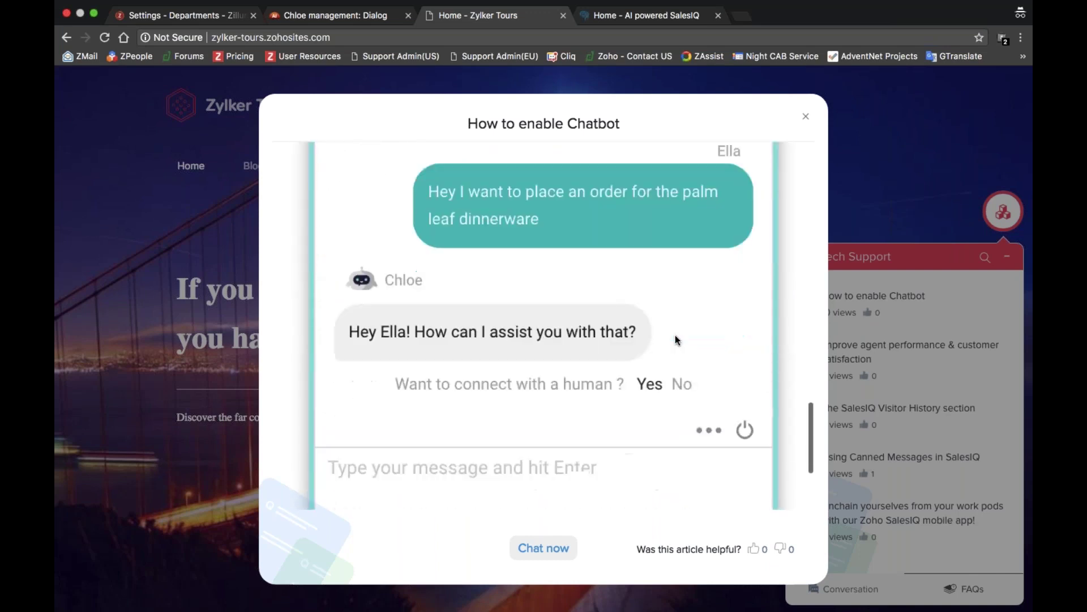
scroll(675, 334, down, 5)
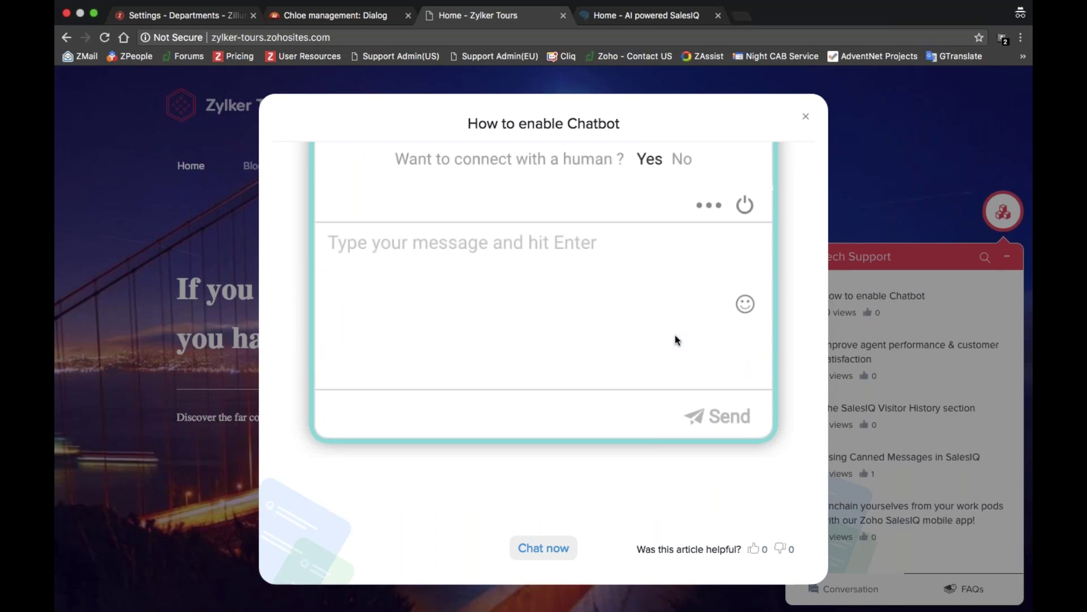
scroll(675, 335, up, 20)
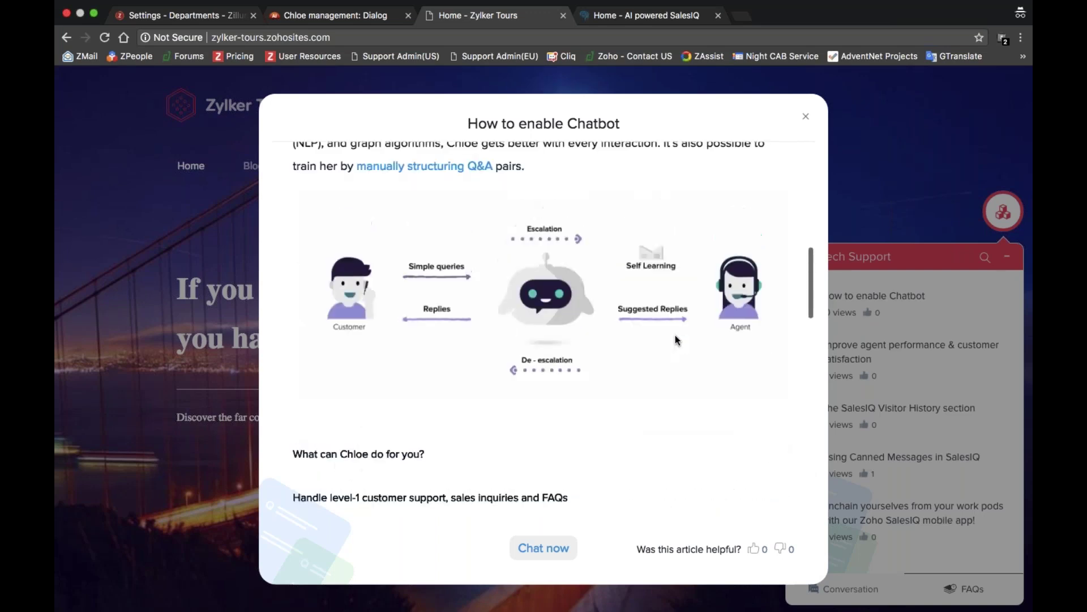
scroll(675, 335, up, 5)
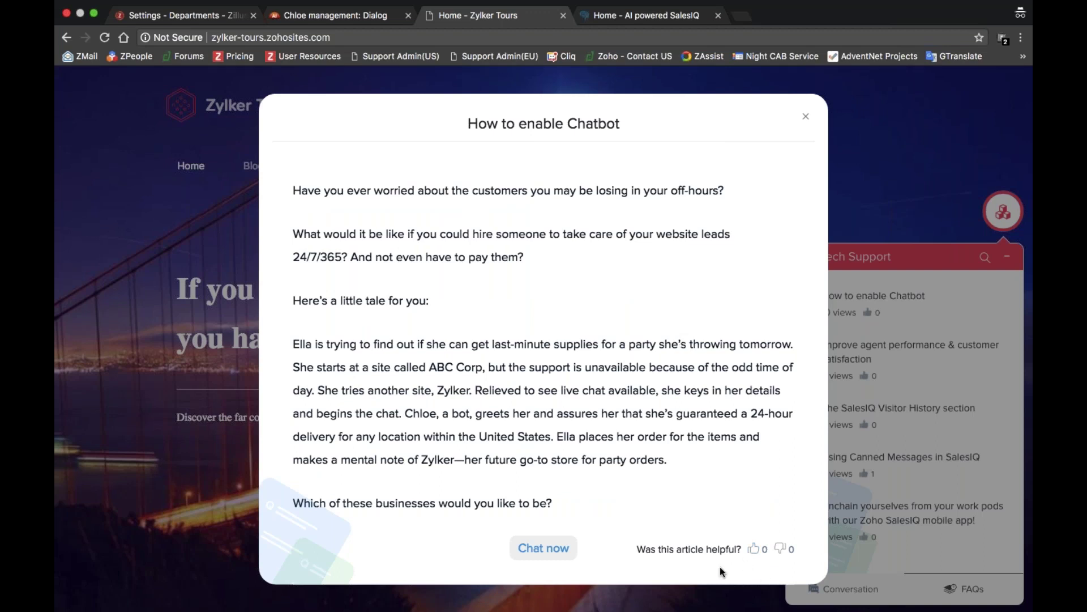
- Highlight the "Was this article helpful?" rating in the article and close the article
triple_click(699, 551)
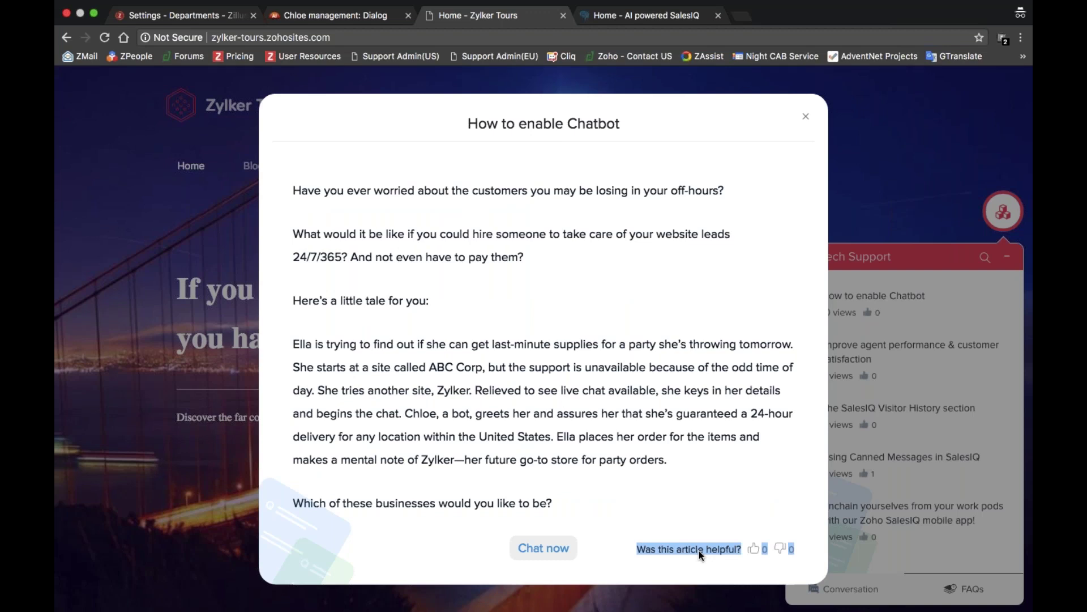
click(624, 528)
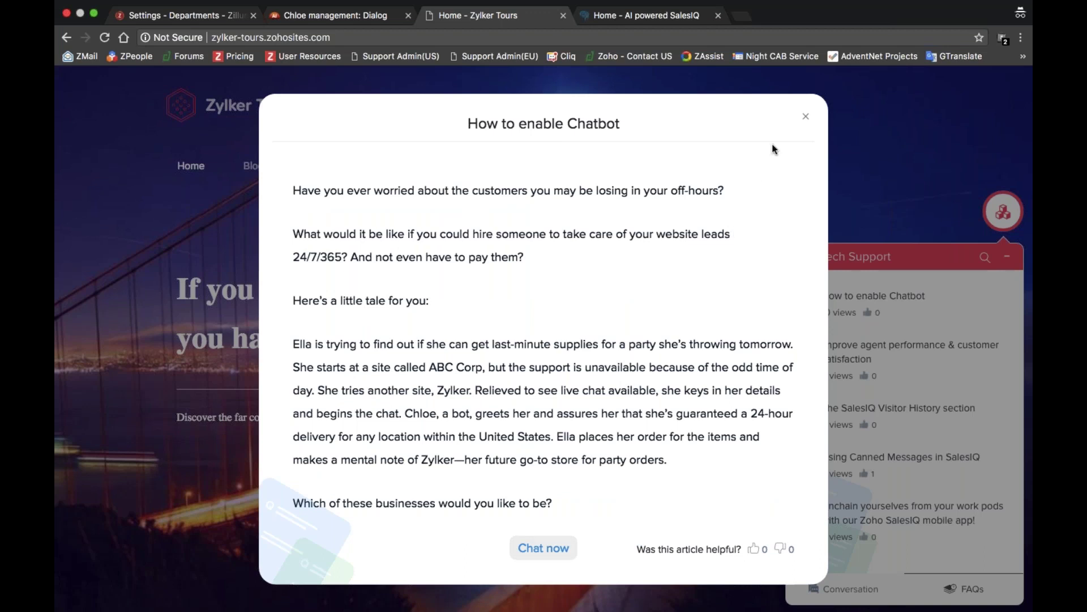
click(805, 116)
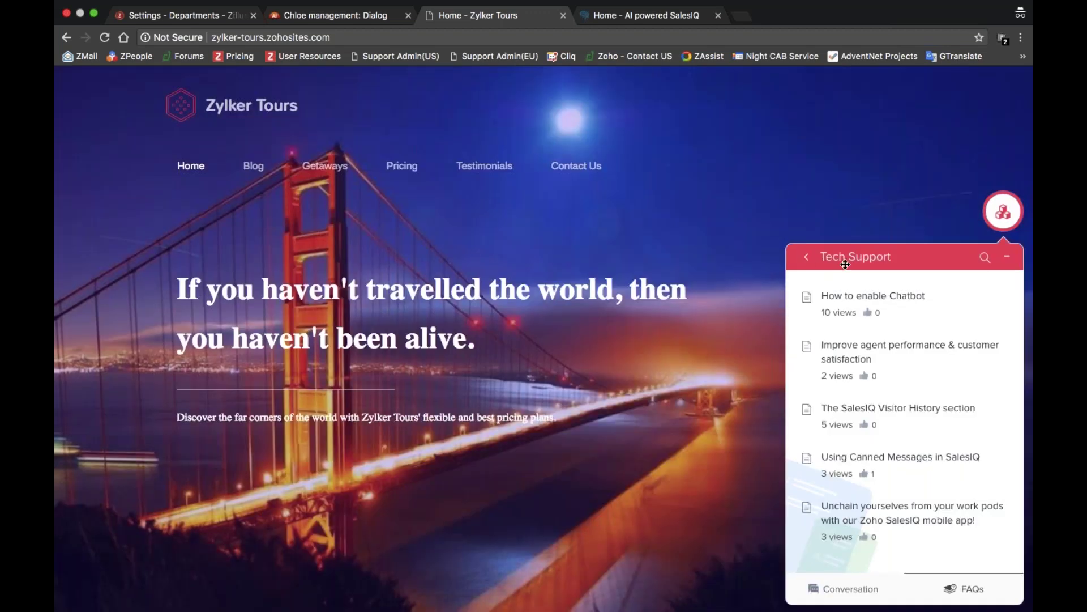
- Return to the FAQ categories and search the articles for "visitor"
click(807, 257)
click(986, 257)
text(visitor)
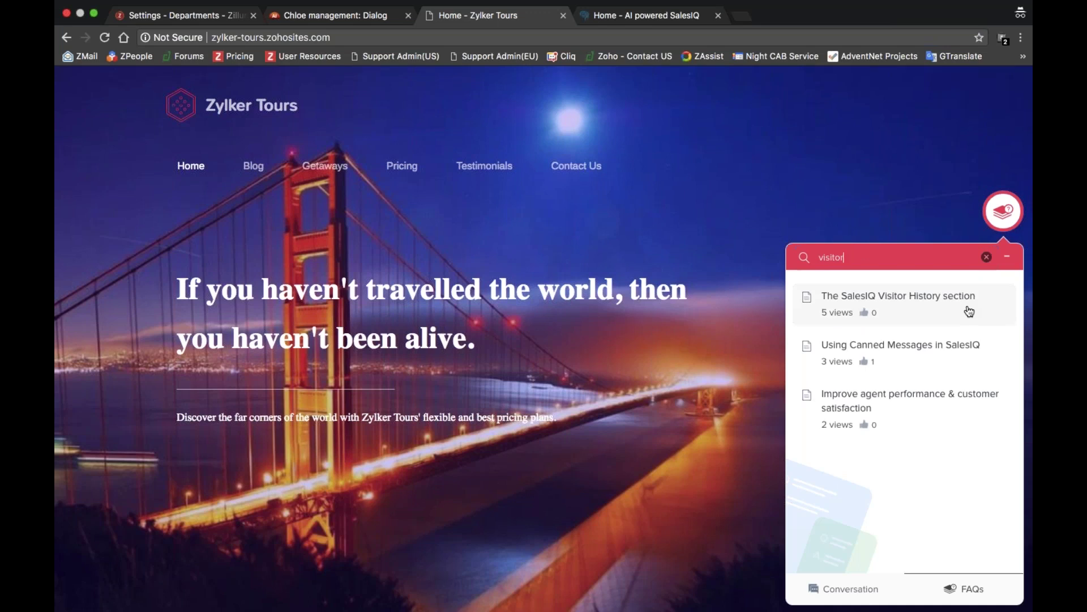
- Read through the "Using Canned Messages in SalesIQ" article, close it and return the chat widget to its conversation form
click(926, 362)
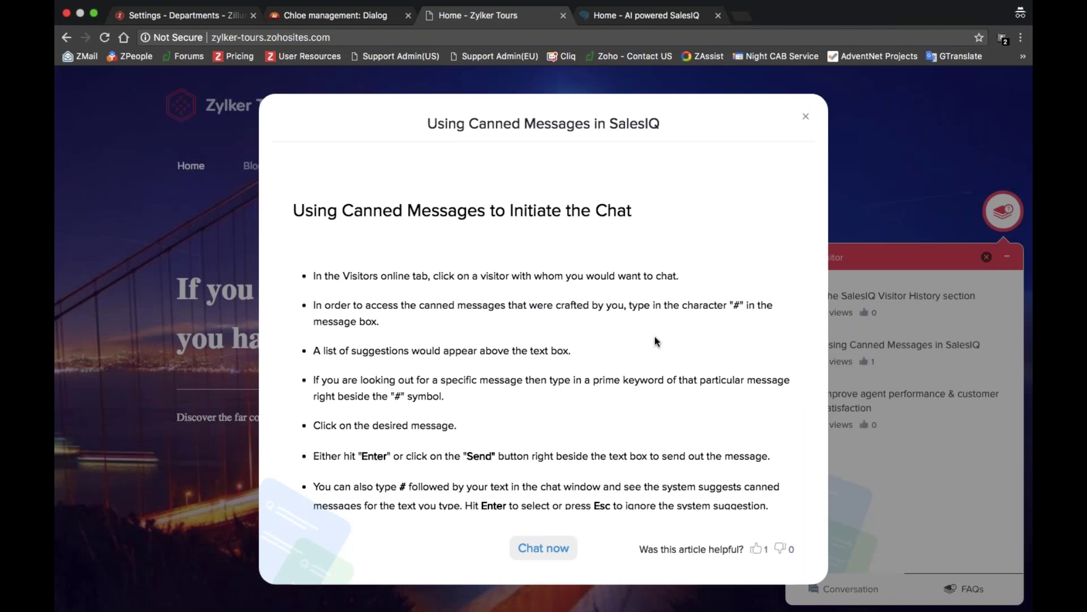
scroll(655, 338, down, 6)
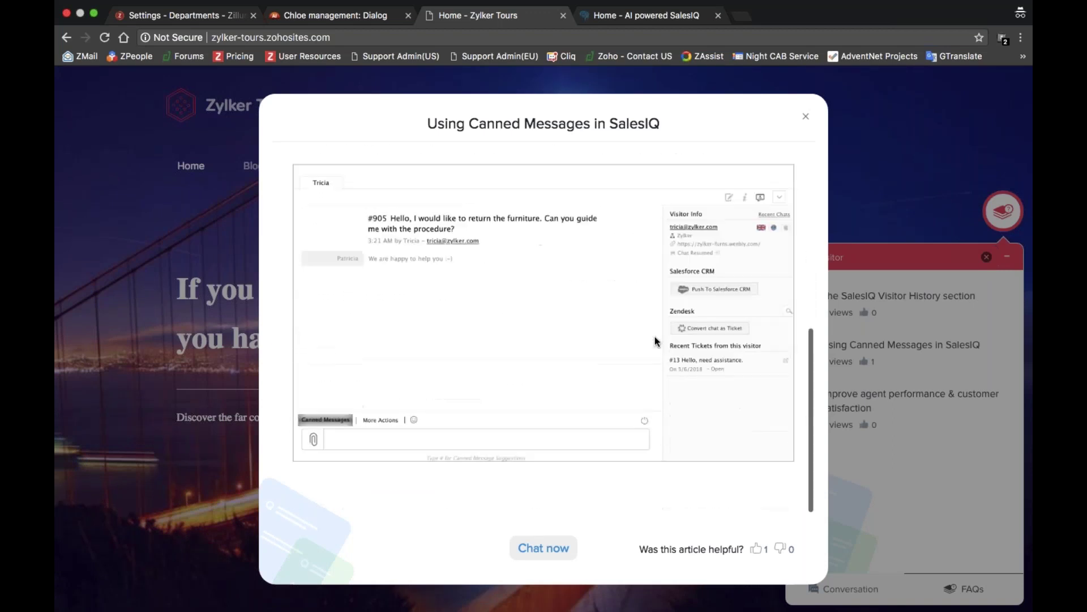
scroll(655, 340, up, 8)
scroll(655, 339, down, 2)
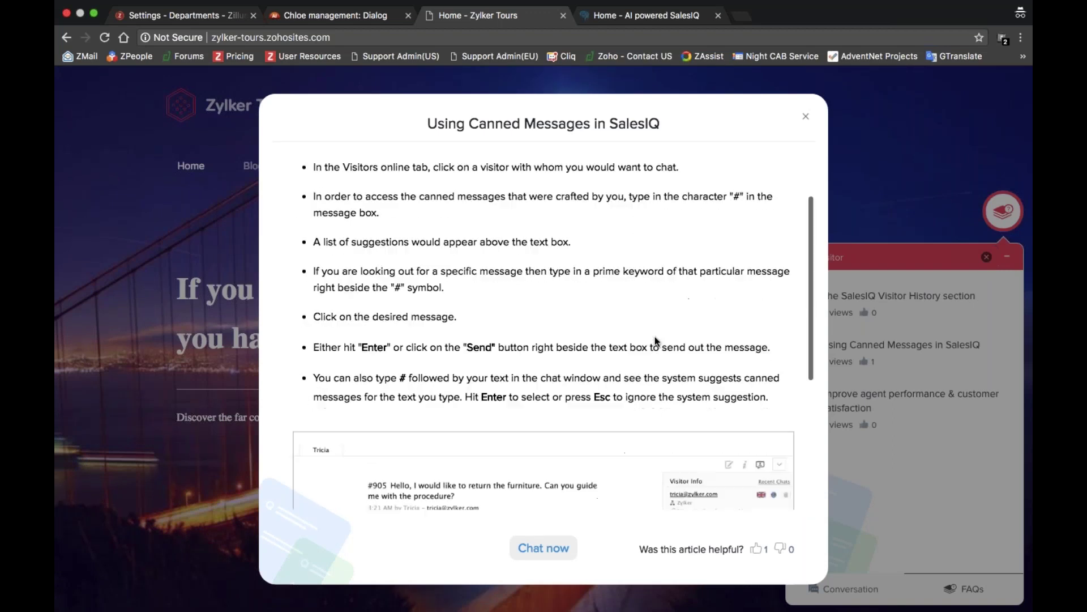
scroll(655, 340, down, 5)
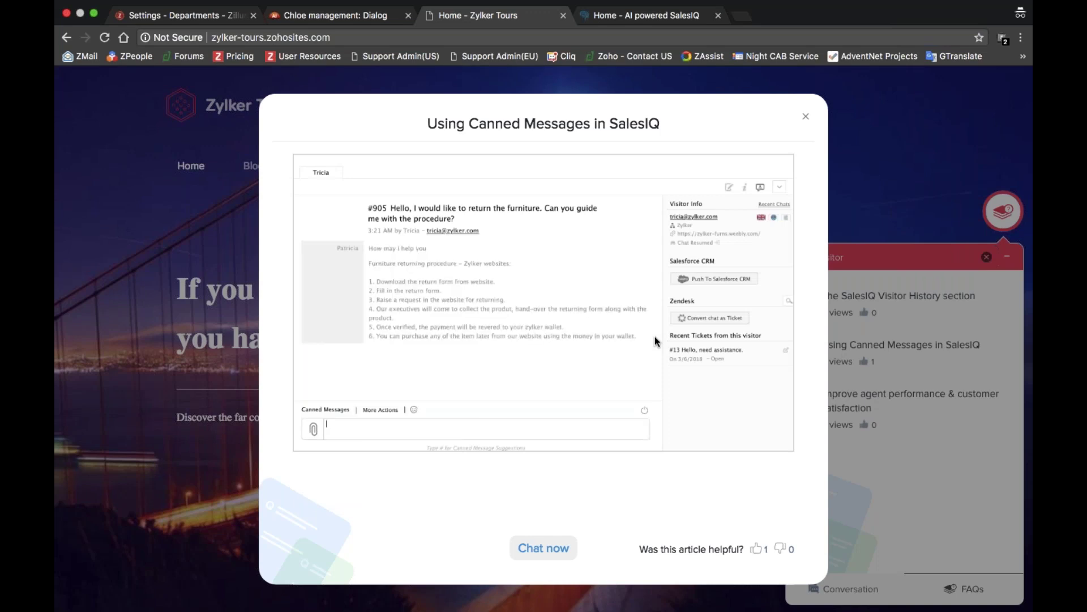
scroll(655, 336, up, 6)
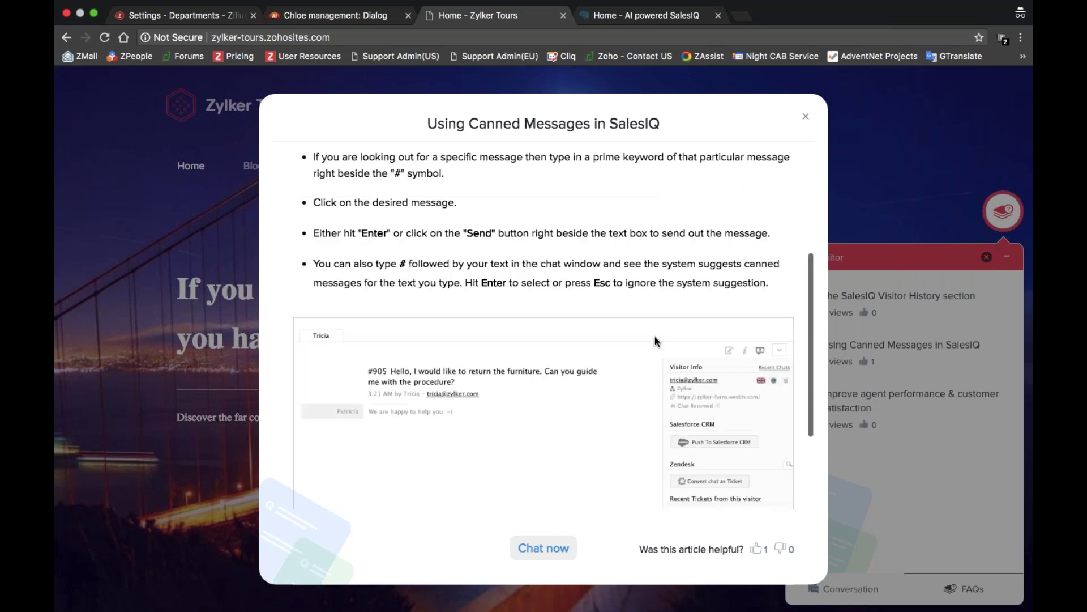
click(806, 113)
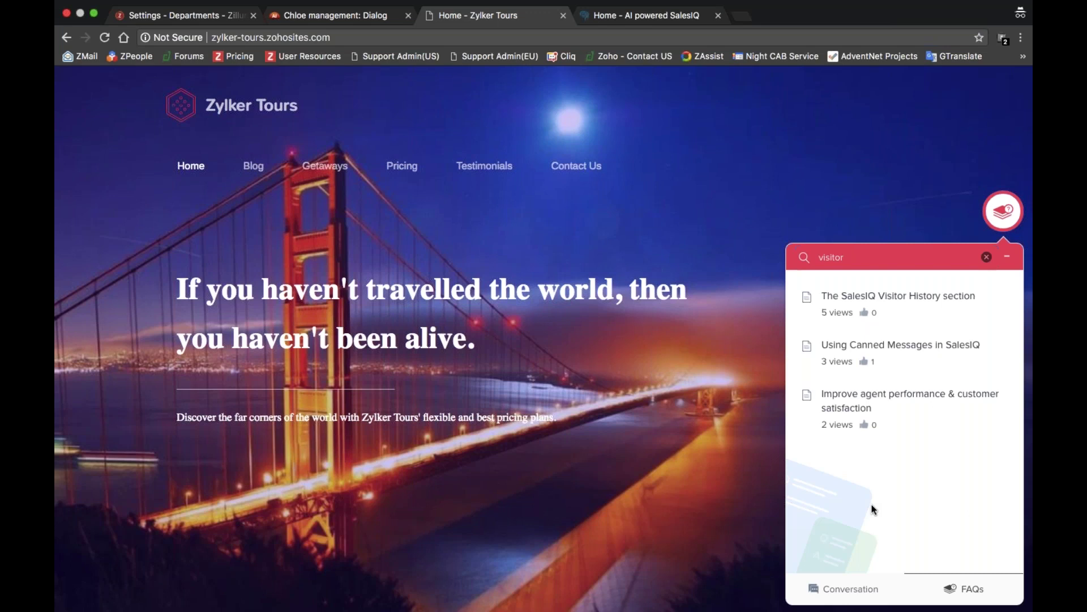
click(848, 584)
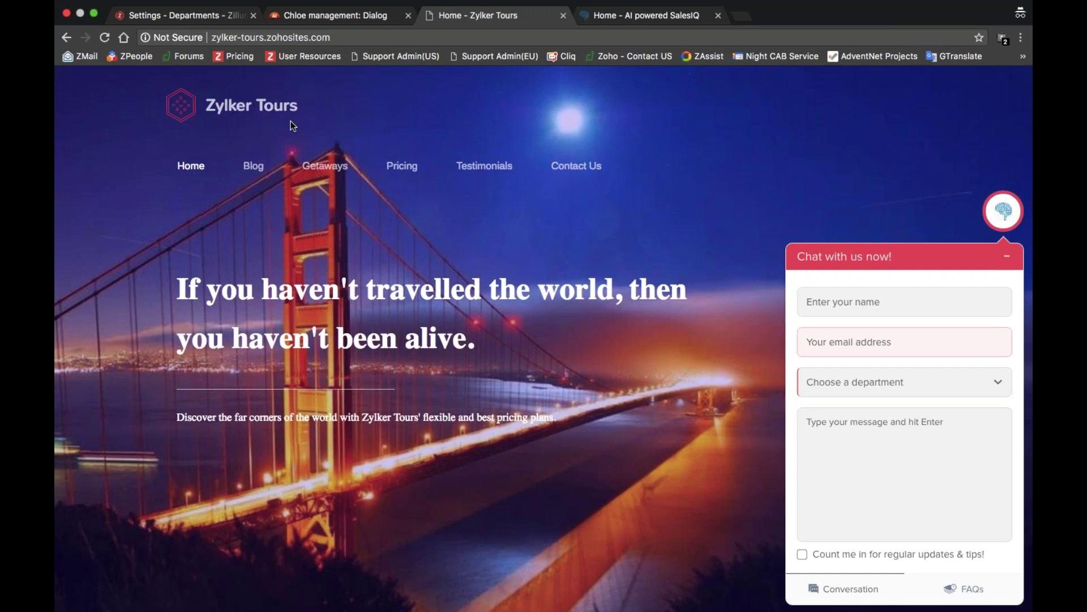
- Switch back to the SalesIQ settings and open the Live Chat Widget settings of the Zylker-Tours website
click(200, 14)
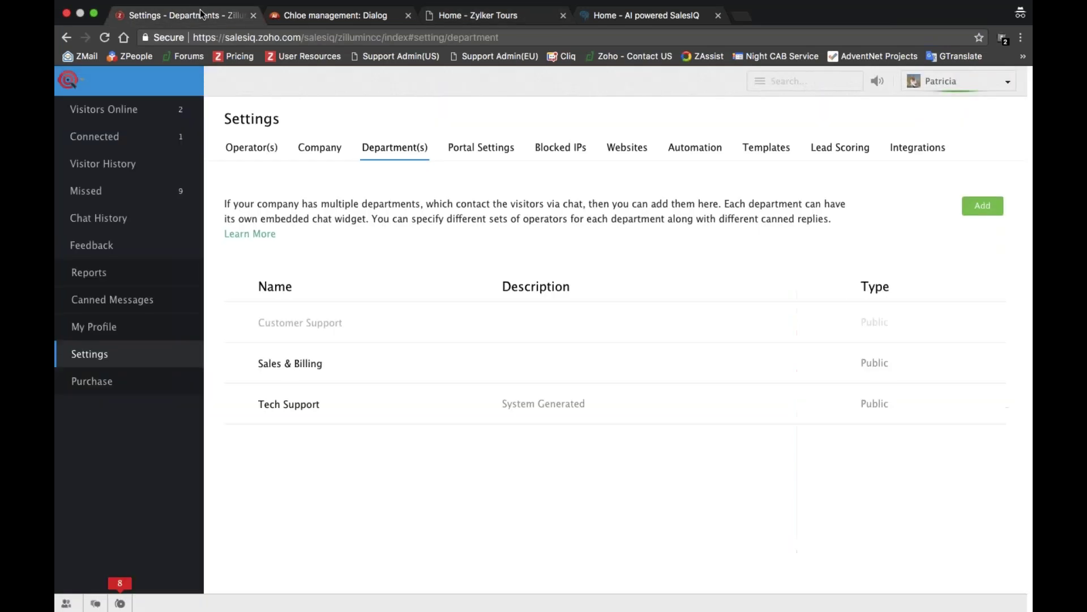
click(119, 354)
click(636, 153)
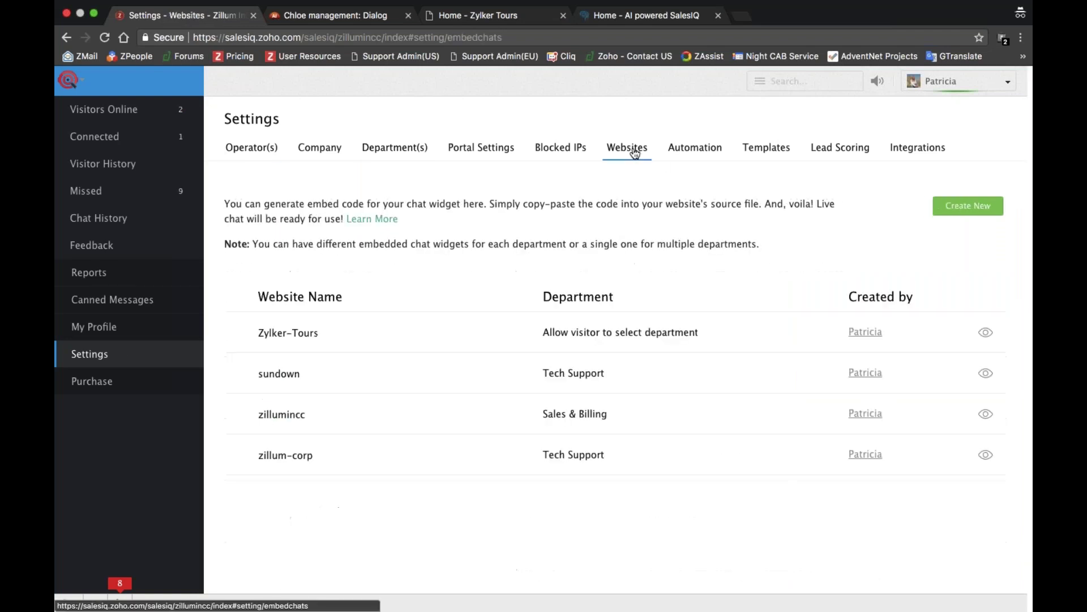
click(383, 324)
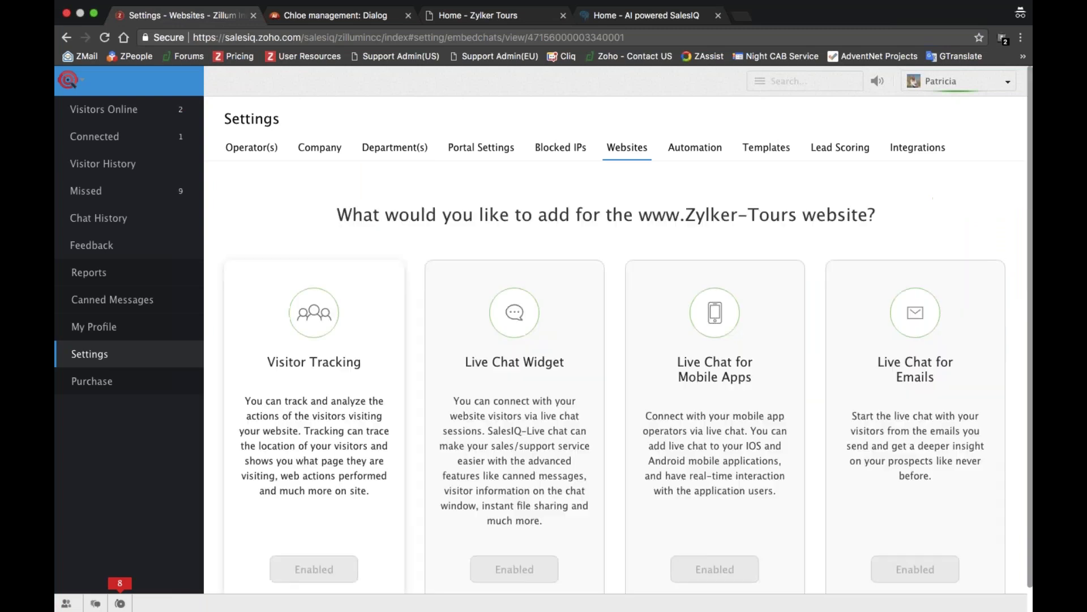
click(471, 330)
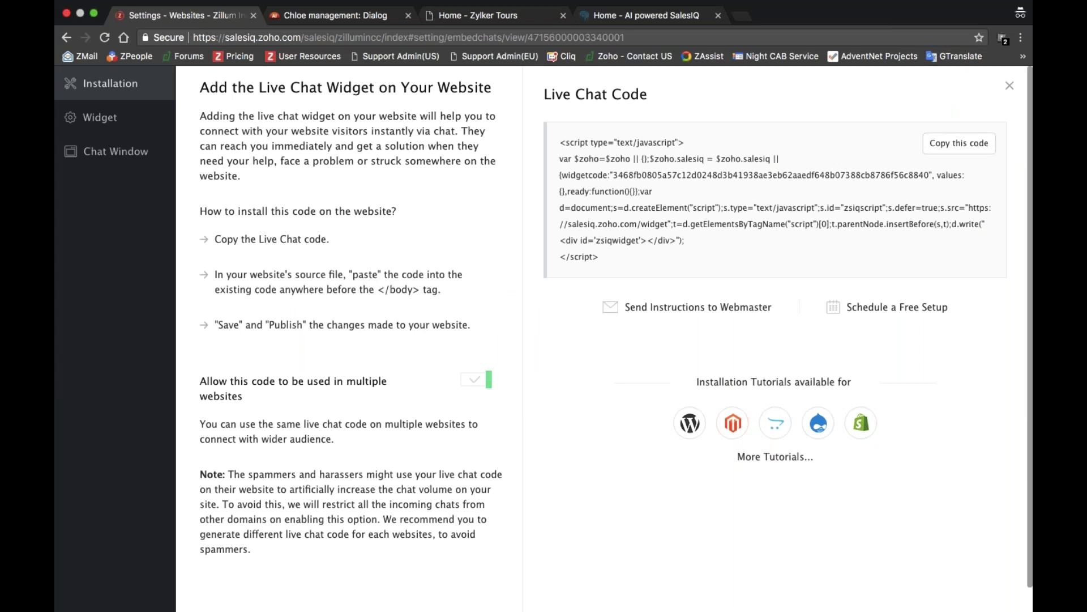
- Open the chat window configurations and highlight "Allow visitors to access articles from their chat windows"
click(116, 153)
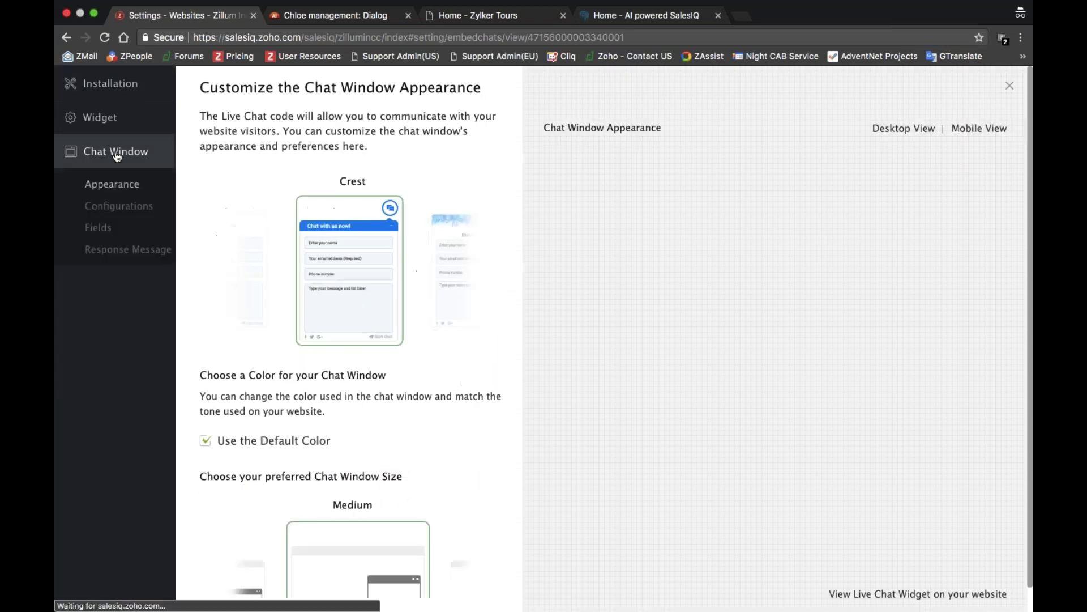
click(124, 214)
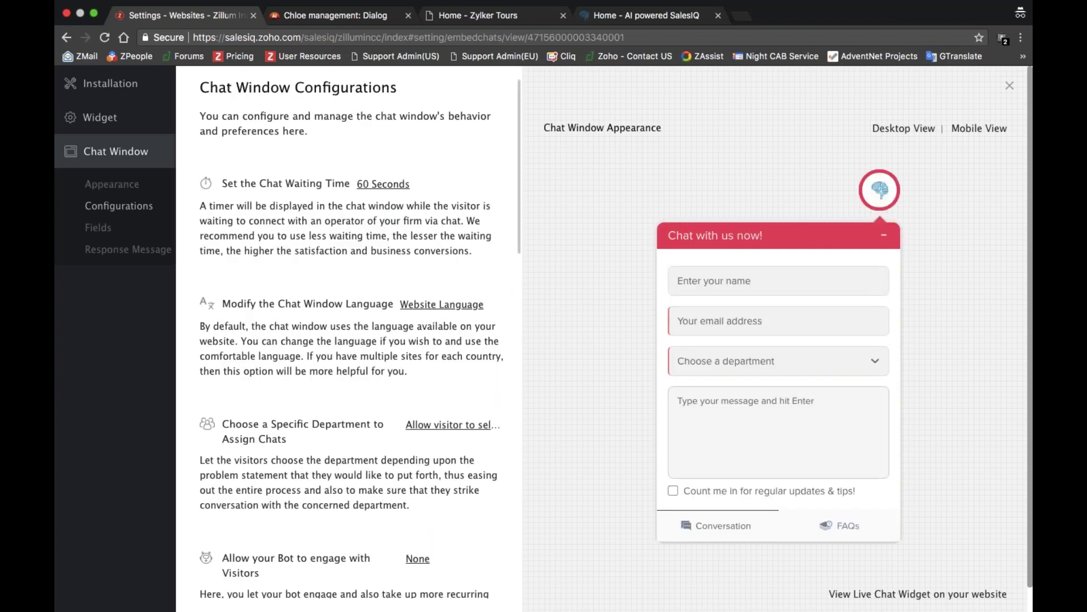
scroll(348, 339, down, 15)
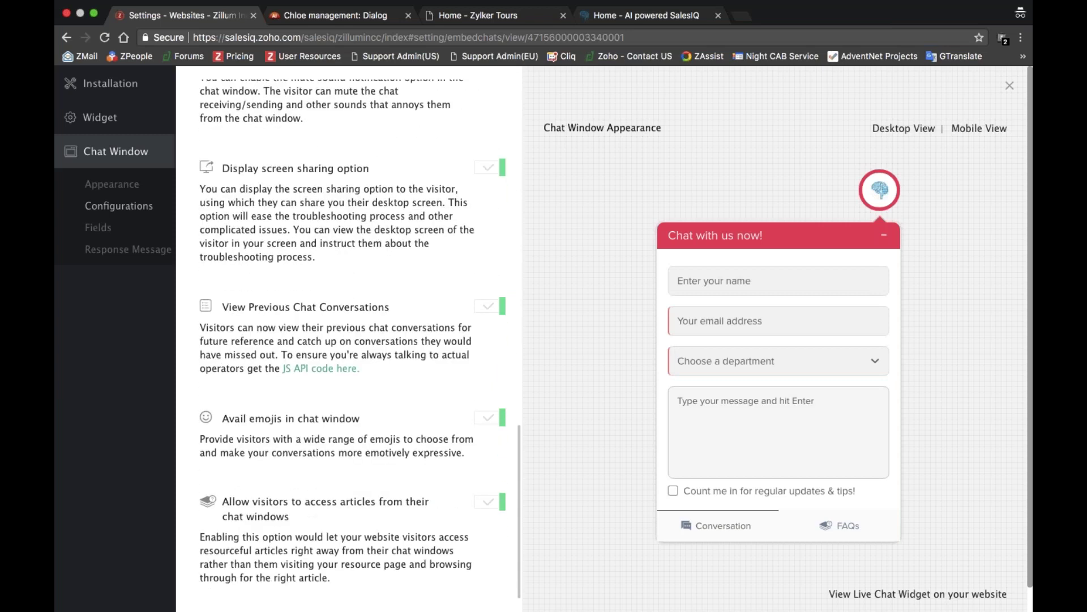
triple_click(255, 514)
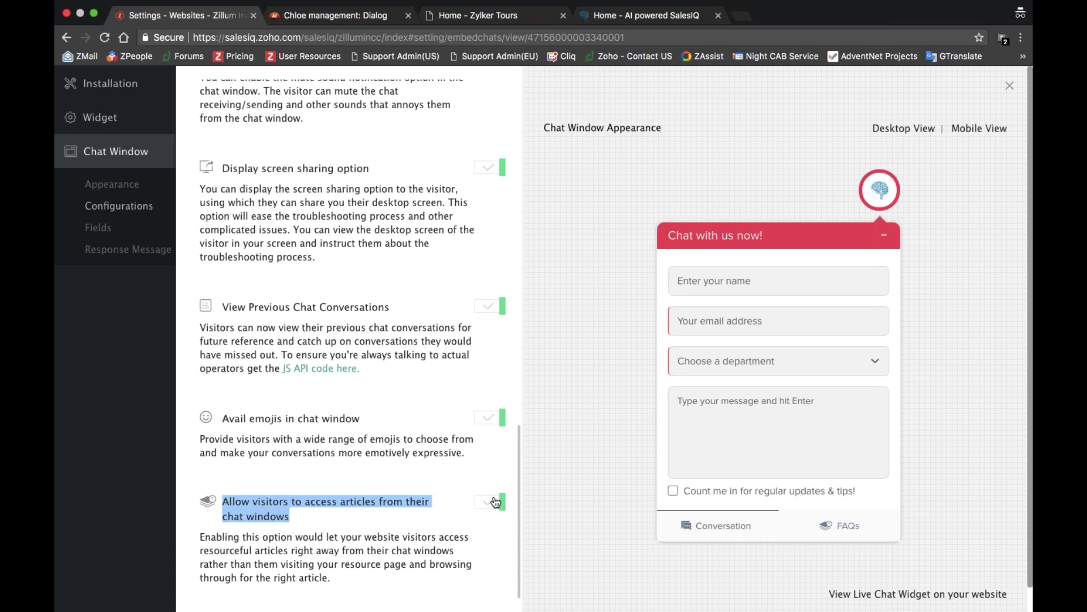
- Clear the text highlight in the chat window configurations and close the Live Chat Widget settings of the Zylker-Tours website
click(424, 531)
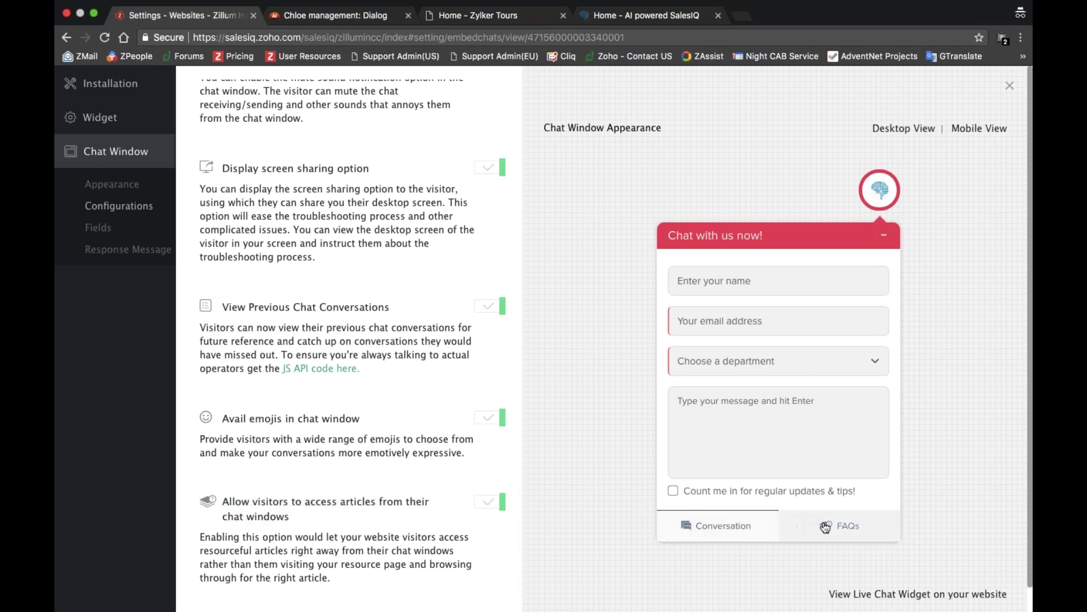
scroll(395, 511, up, 1)
scroll(394, 511, down, 1)
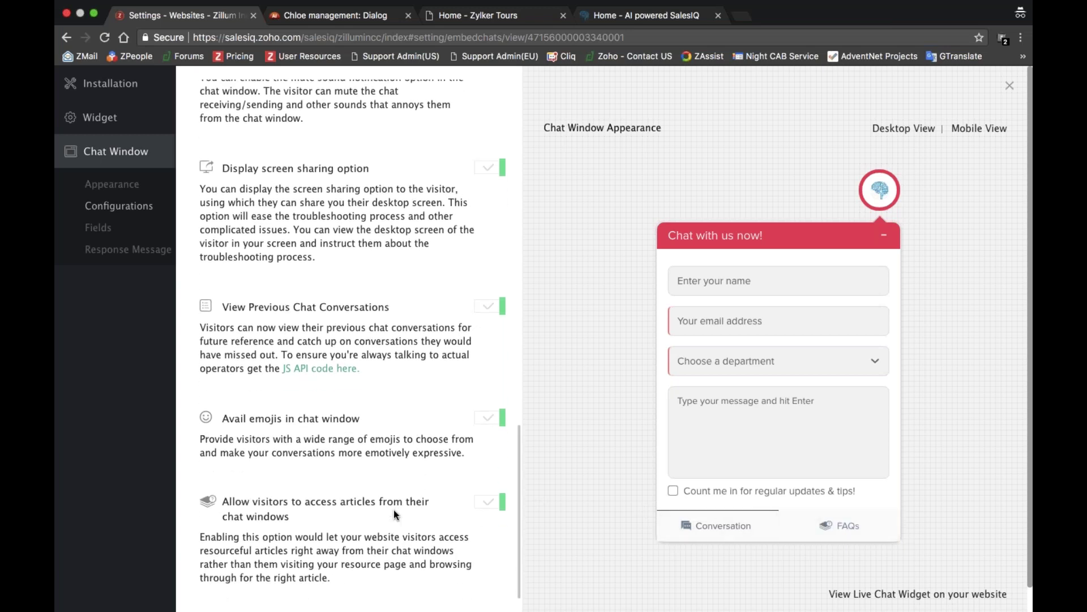
click(1009, 86)
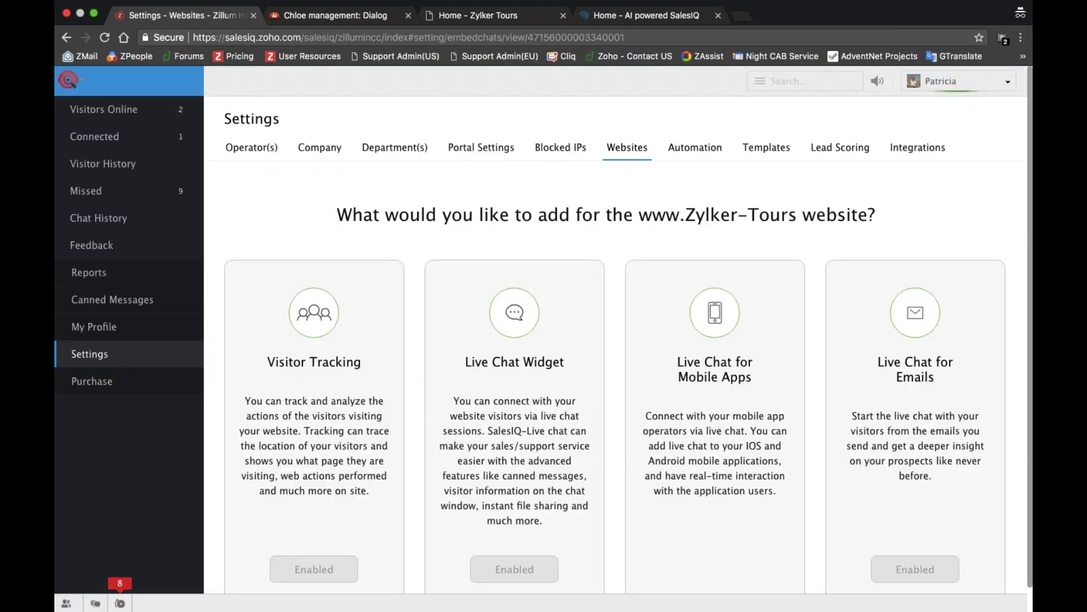
- Open the Articles templates in the settings and look through the article list with its views, chats, dislikes and likes
click(767, 150)
click(667, 204)
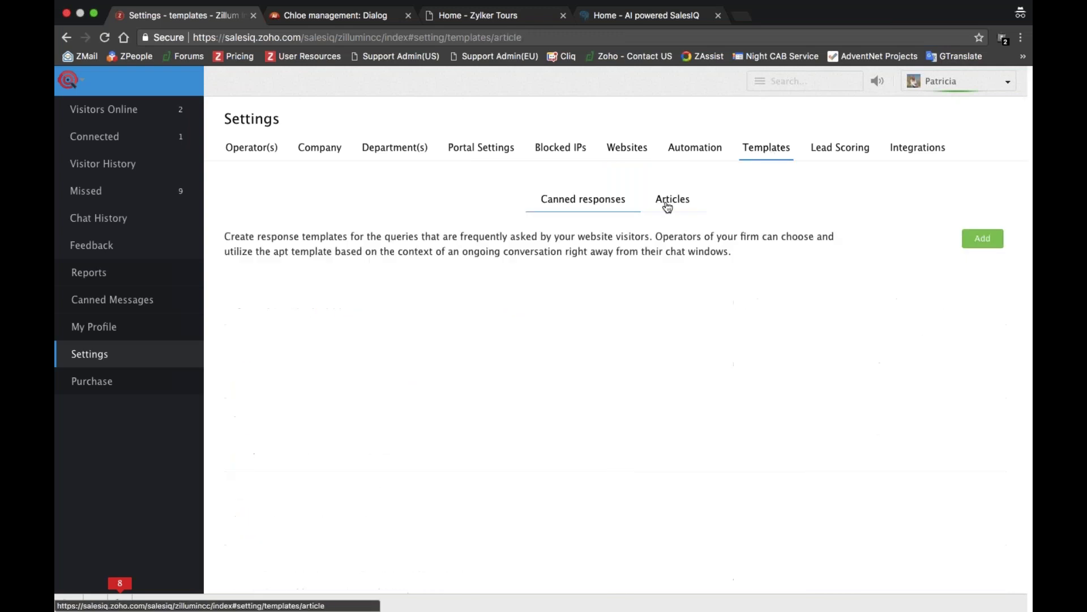
scroll(440, 451, down, 2)
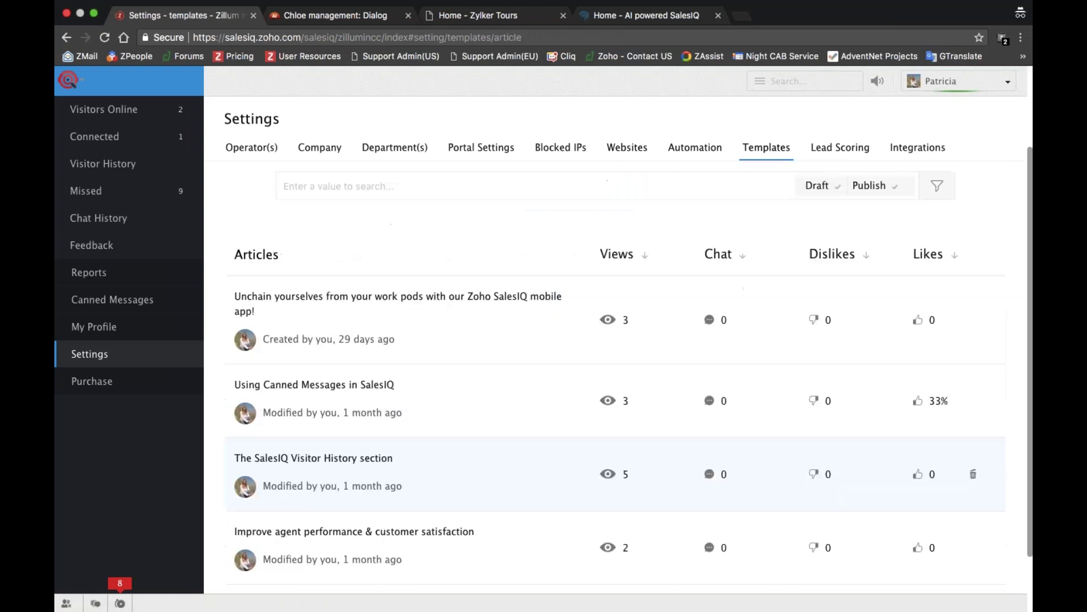
scroll(623, 453, down, 2)
scroll(623, 453, up, 5)
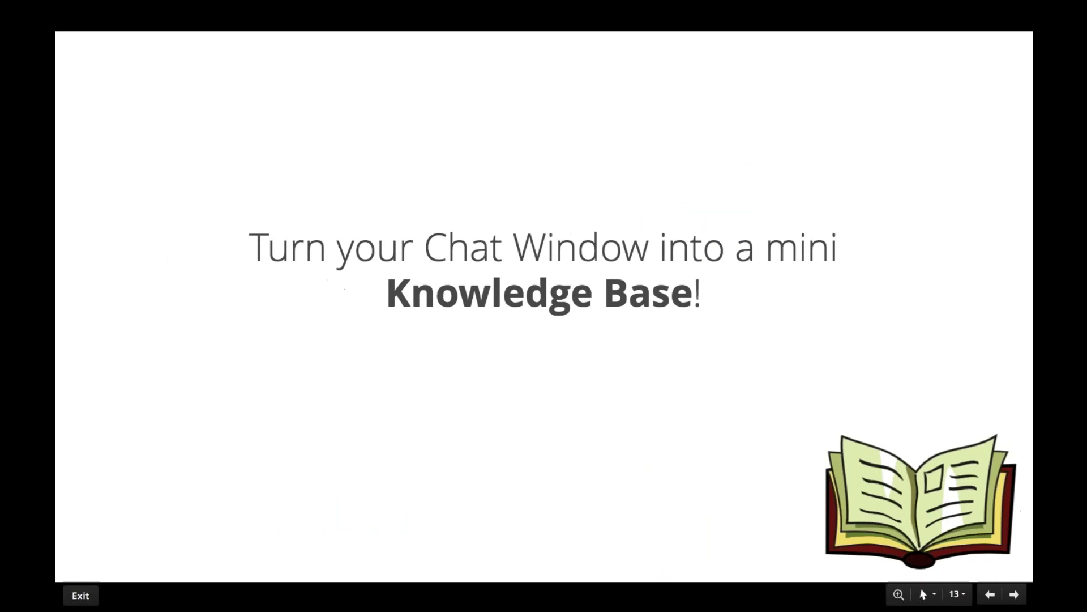
key(Right)
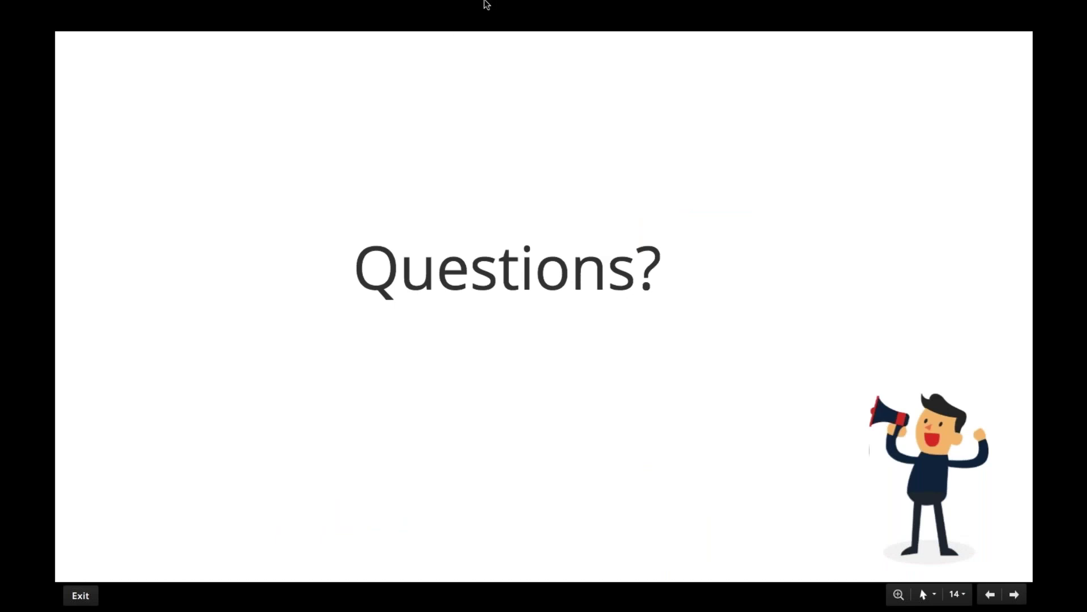
mouse_move(487, 4)
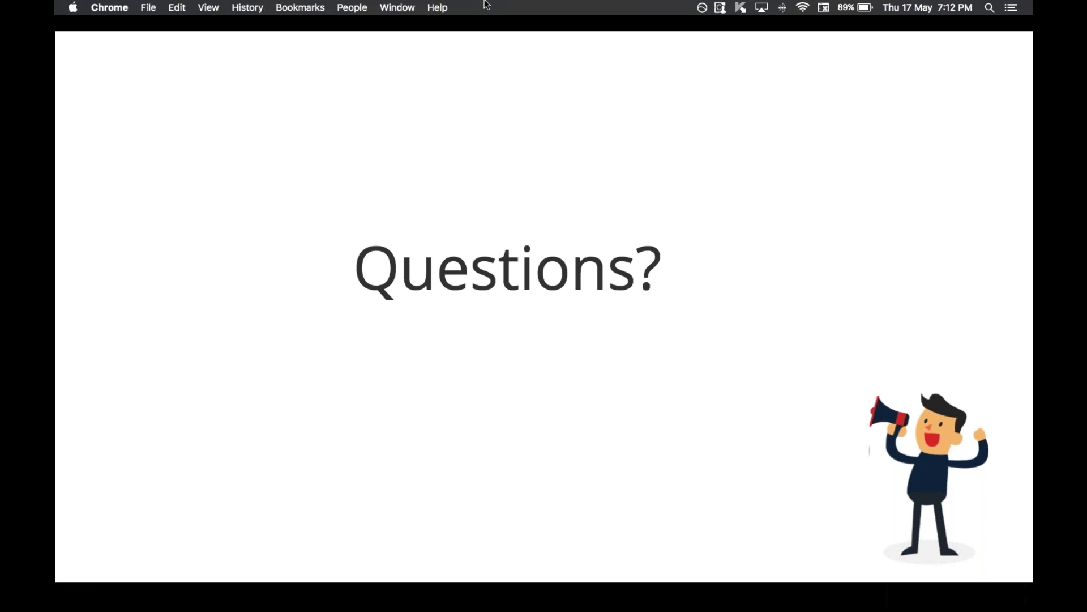